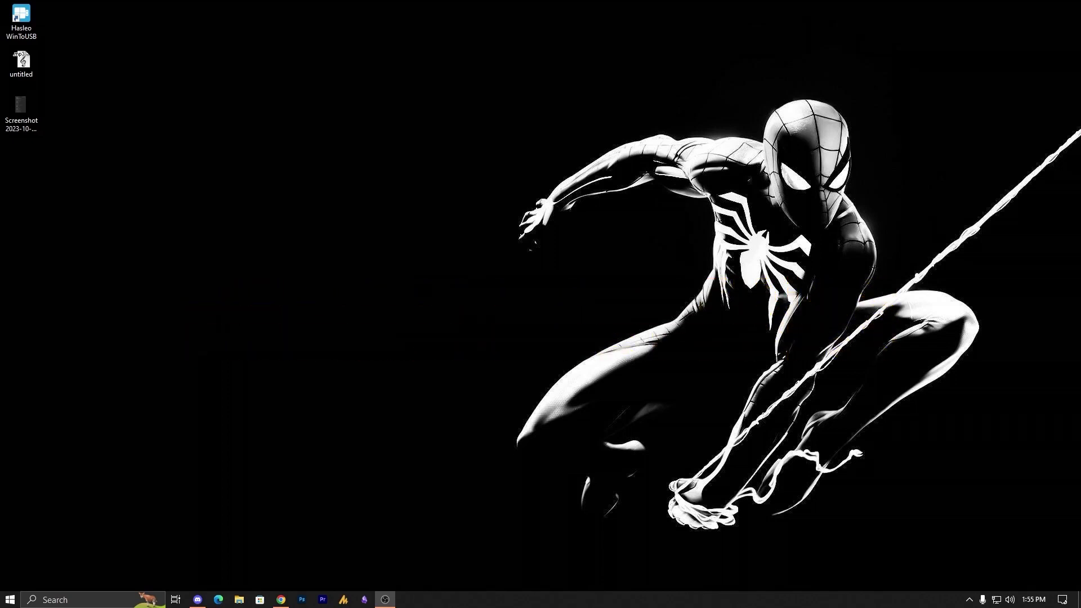
Launch Windows Security from the hidden-icons tray shield, showing Security at a glance.
{"action": "key", "text": "super"}
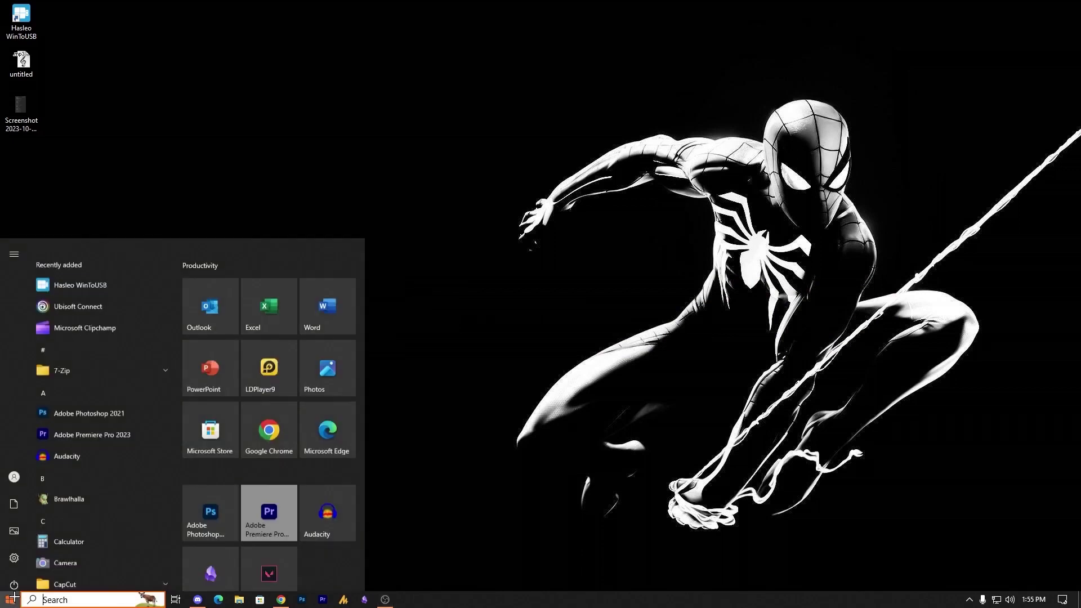
{"action": "key", "text": "super"}
{"action": "left_click", "coordinate": [11, 598]}
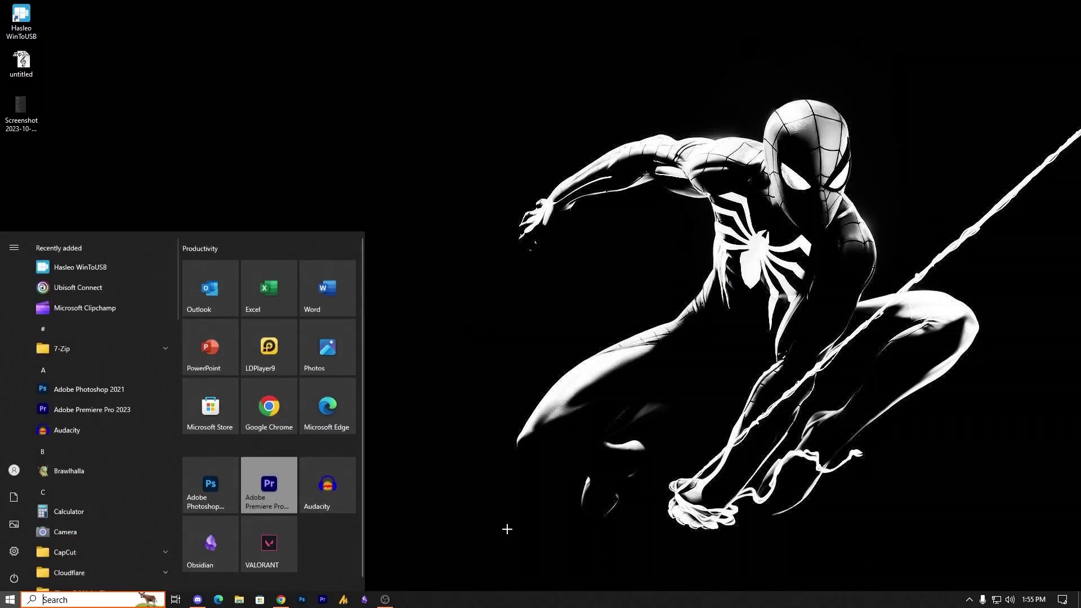
{"action": "key", "text": "super+s"}
{"action": "left_click", "coordinate": [544, 504]}
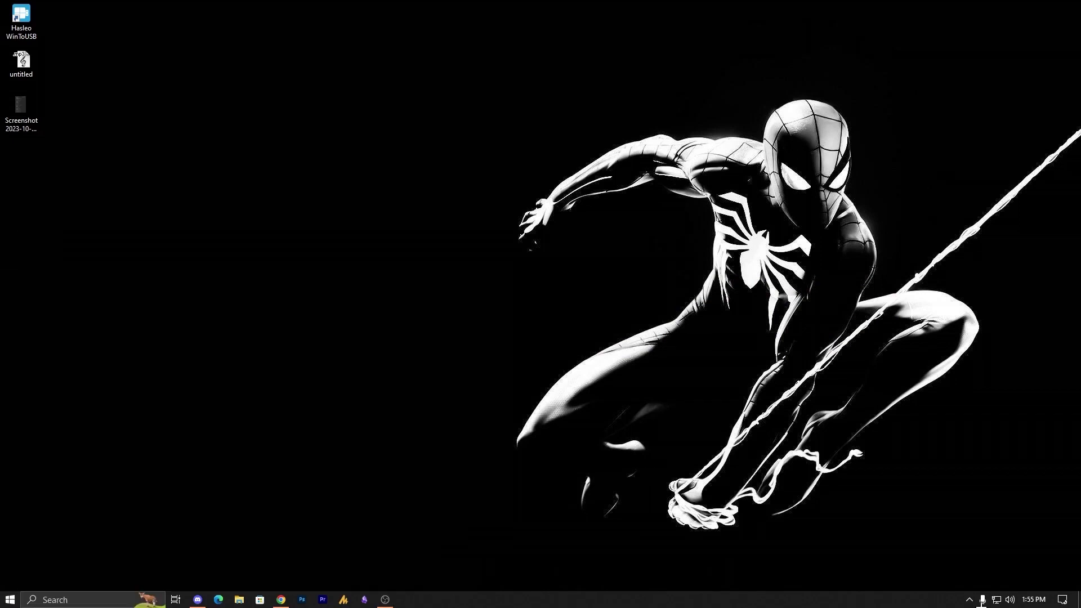
{"action": "left_click", "coordinate": [969, 601]}
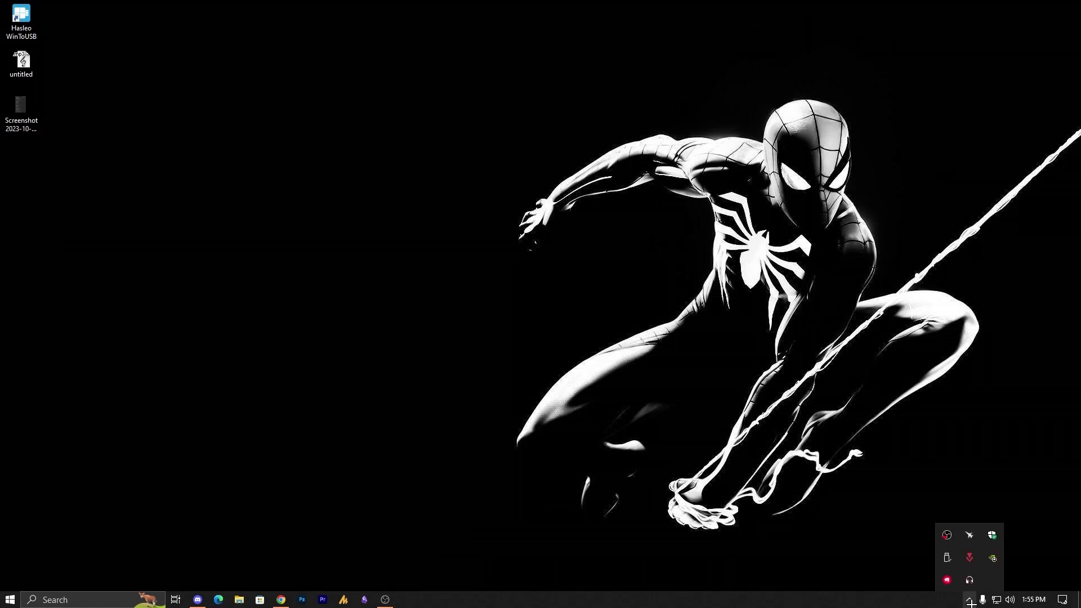
{"action": "left_click", "coordinate": [992, 537]}
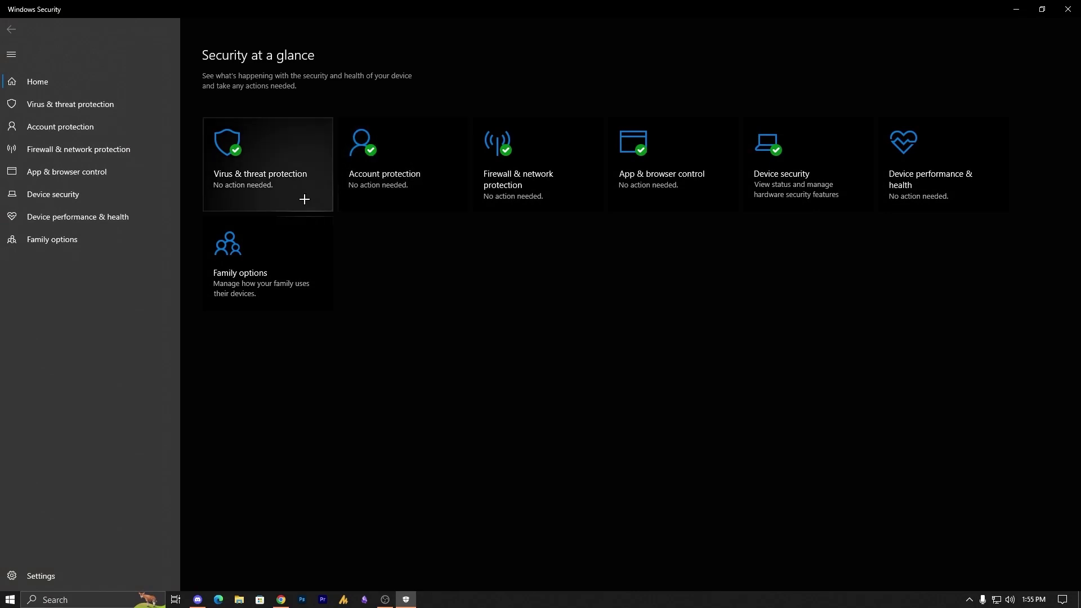
Check the Public network firewall, then open the Advanced settings firewall console maximized.
{"action": "left_click", "coordinate": [538, 169]}
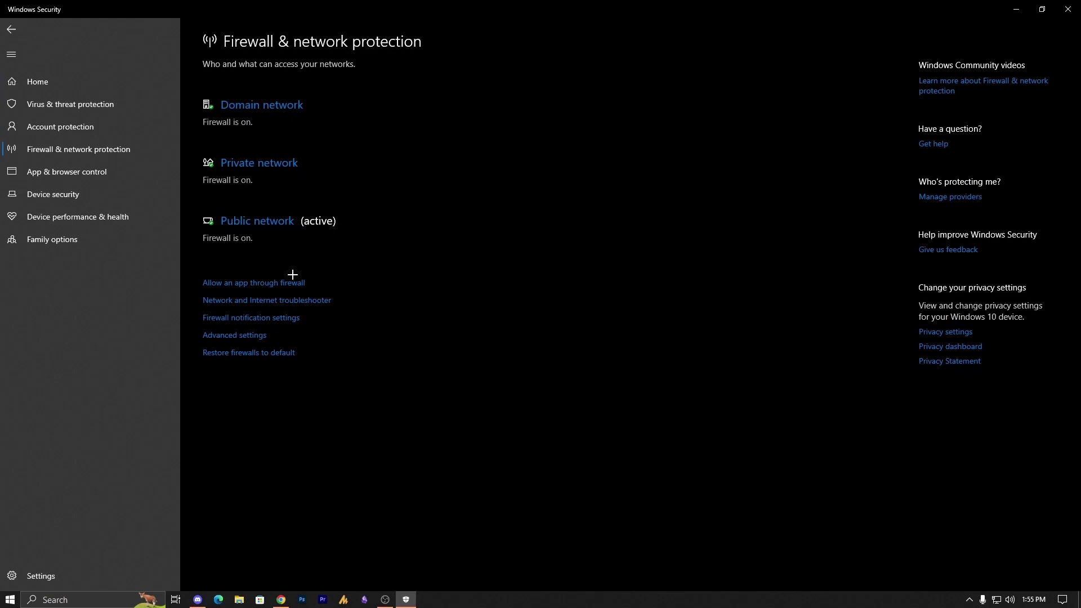
{"action": "left_click", "coordinate": [262, 227]}
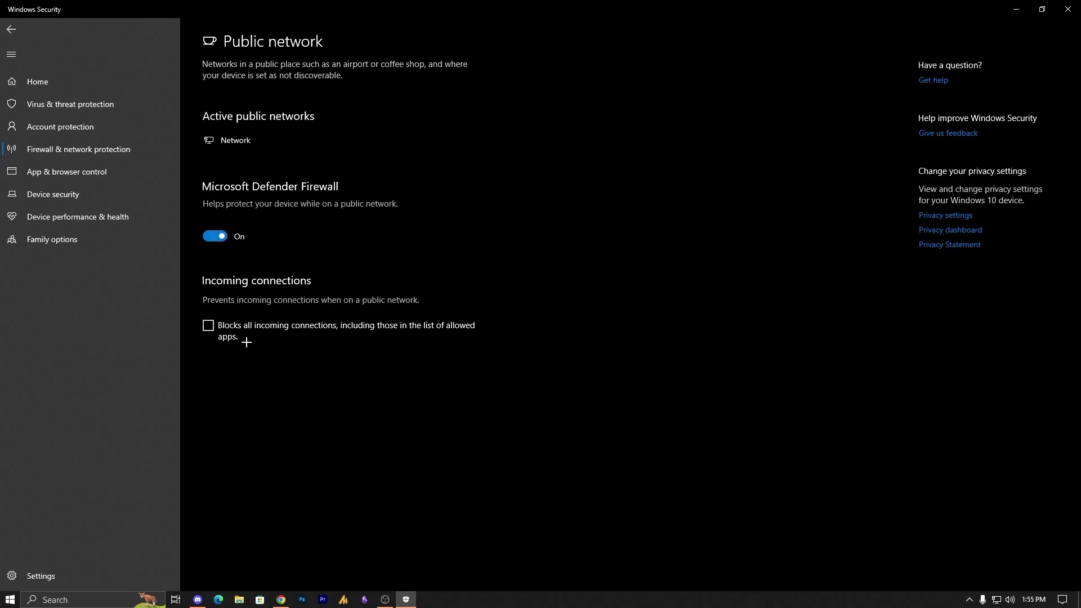
{"action": "left_click", "coordinate": [11, 30]}
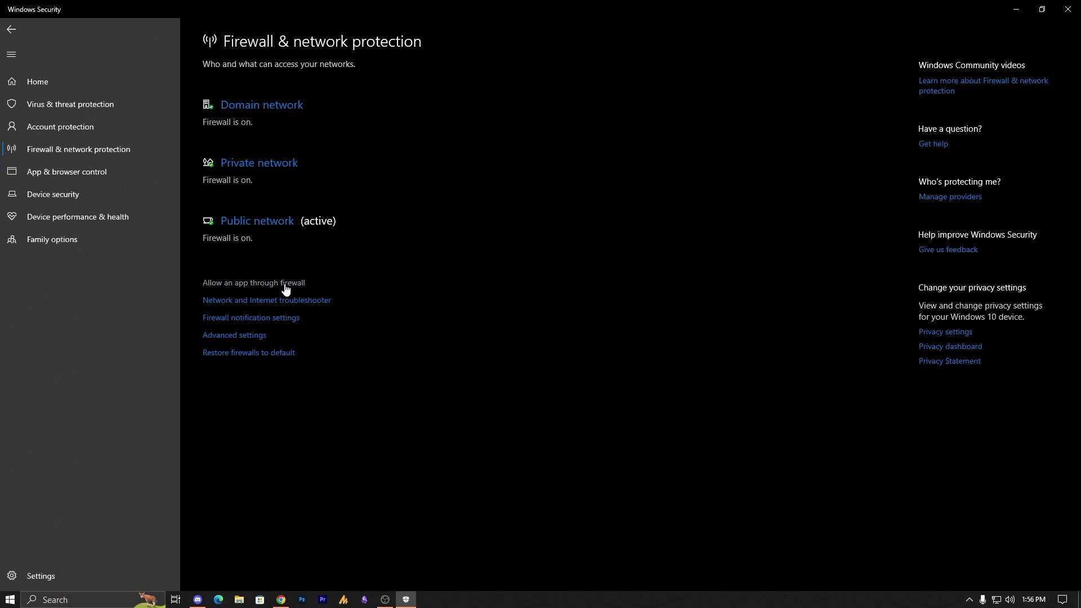
{"action": "left_click", "coordinate": [257, 336]}
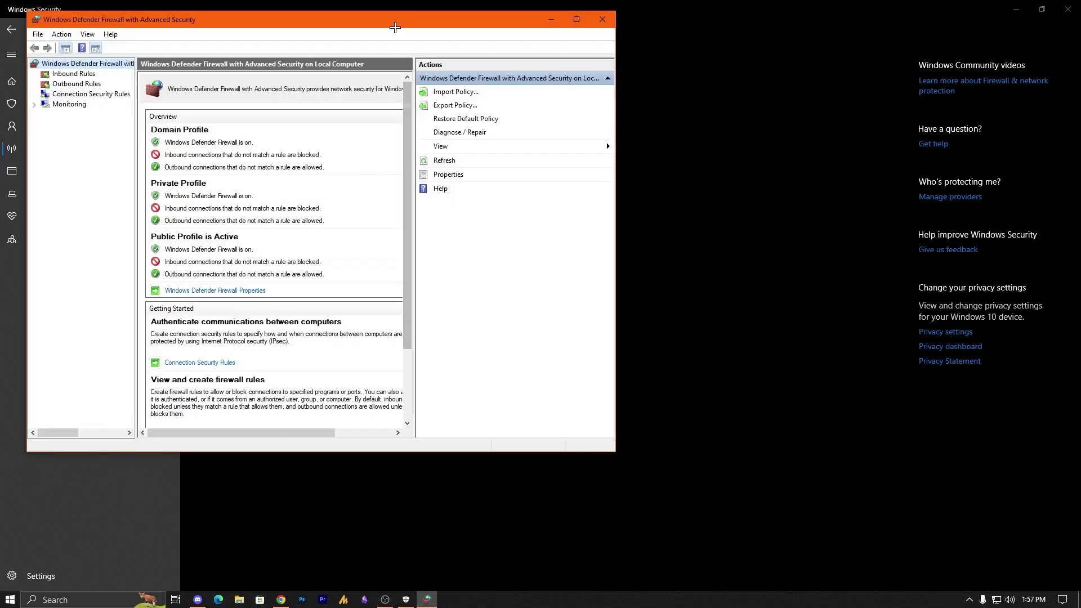
{"action": "double_click", "coordinate": [394, 27]}
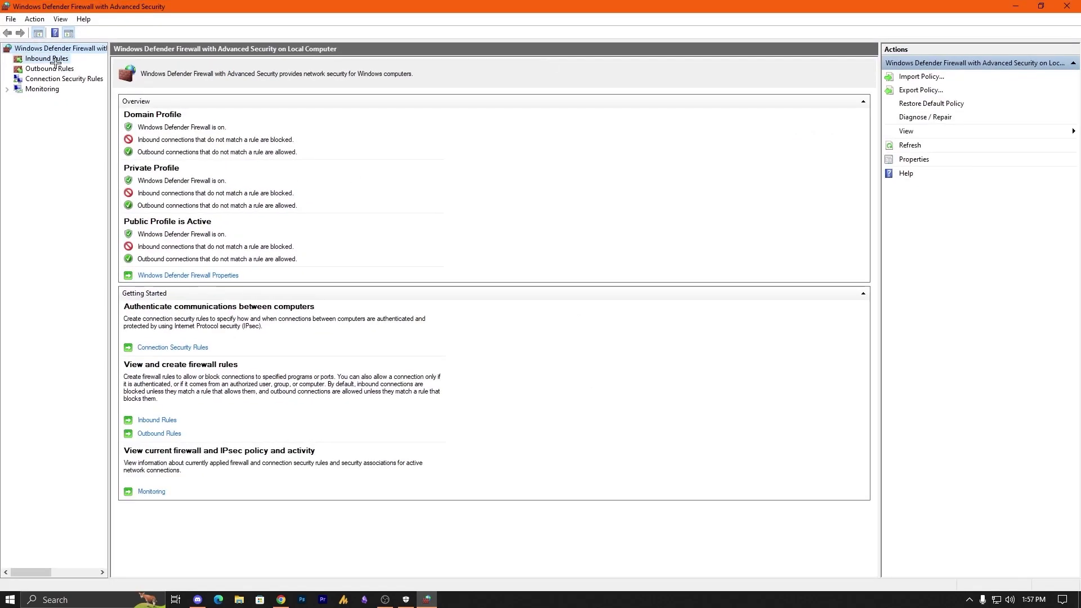
Browse the inbound and outbound rules and open the first Riot Client inbound rule's properties.
{"action": "left_click", "coordinate": [47, 59]}
{"action": "left_click", "coordinate": [55, 69]}
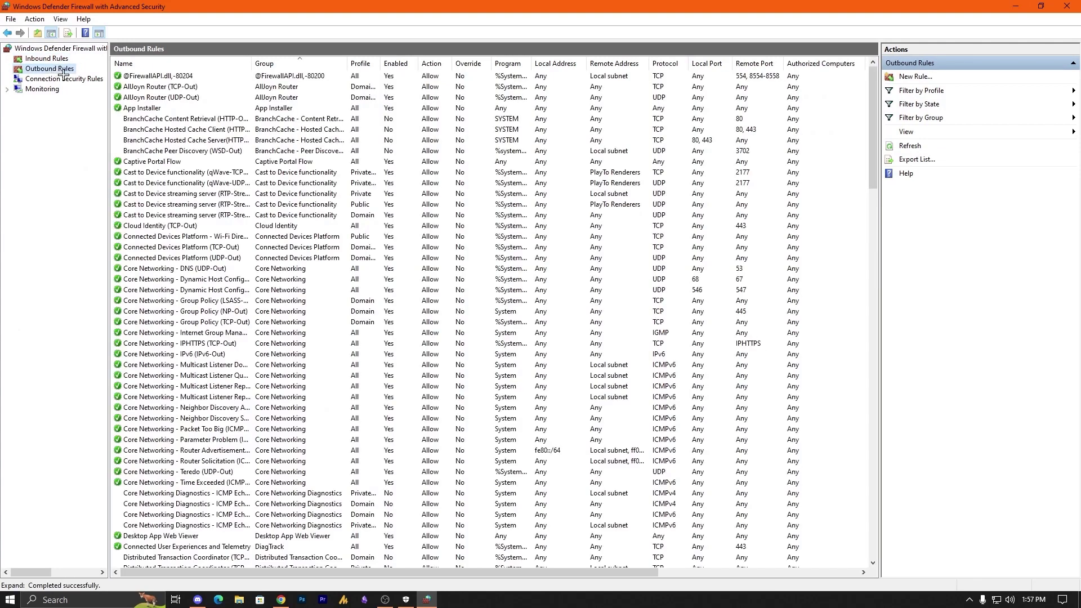
{"action": "left_click", "coordinate": [54, 58]}
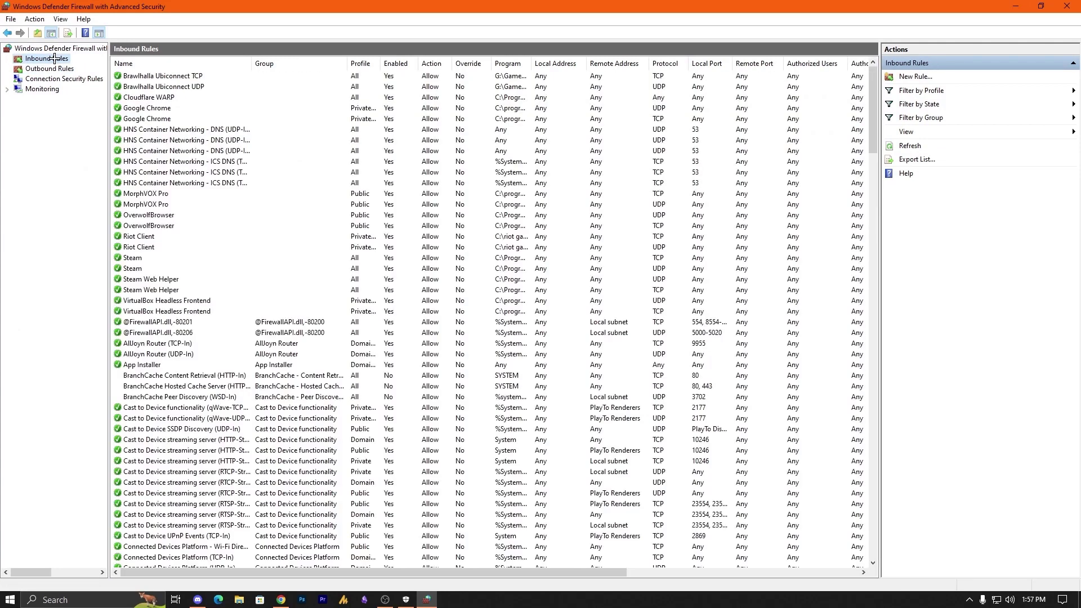
{"action": "left_click", "coordinate": [141, 107]}
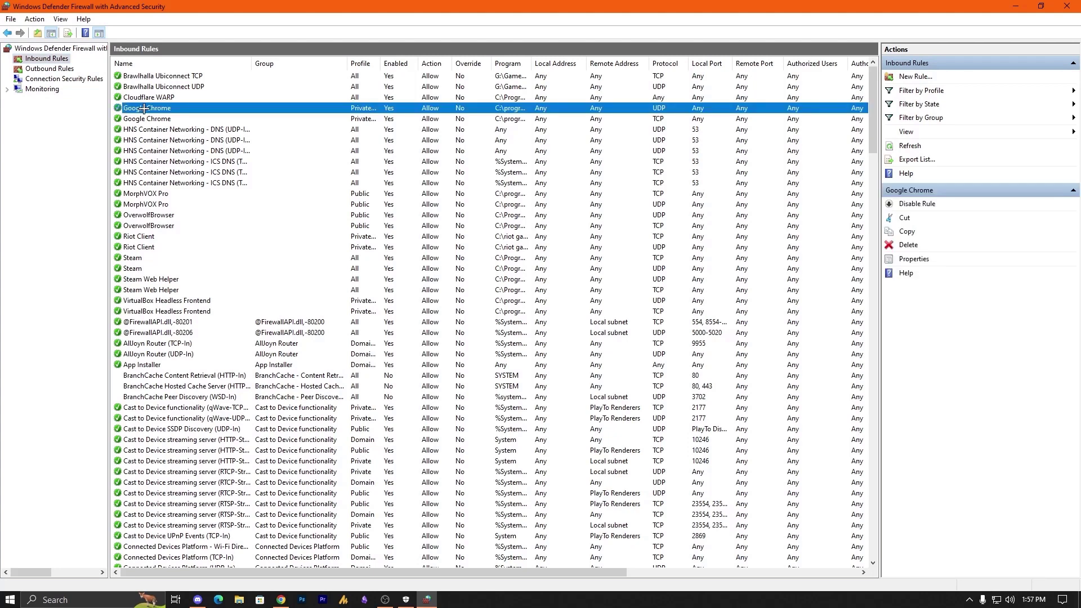
{"action": "scroll", "coordinate": [146, 158], "scroll_direction": "down", "scroll_amount": 1}
{"action": "left_click", "coordinate": [153, 204]}
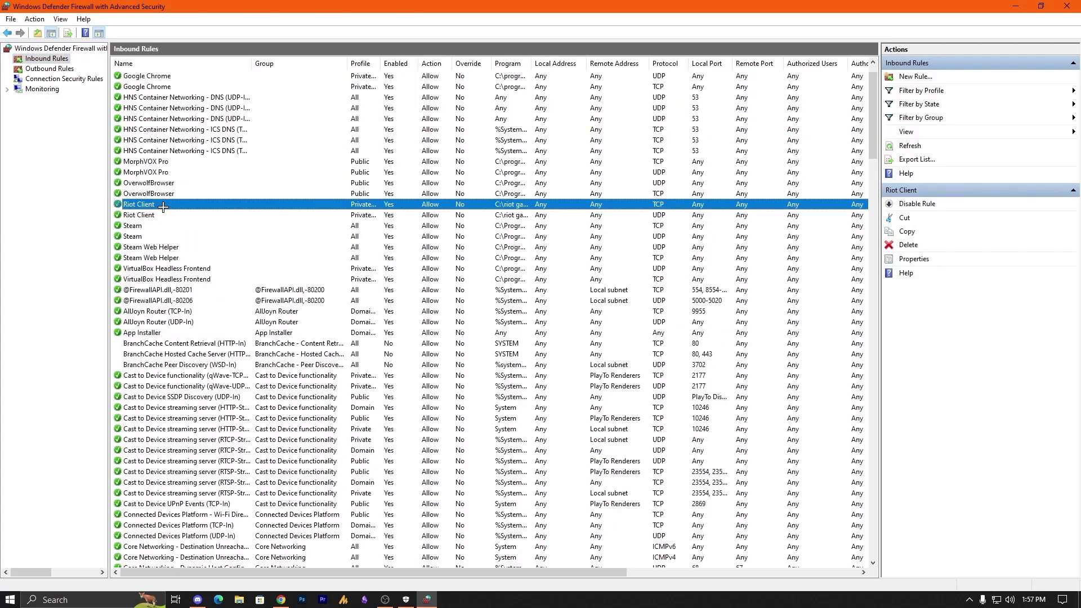
{"action": "left_click", "coordinate": [162, 216]}
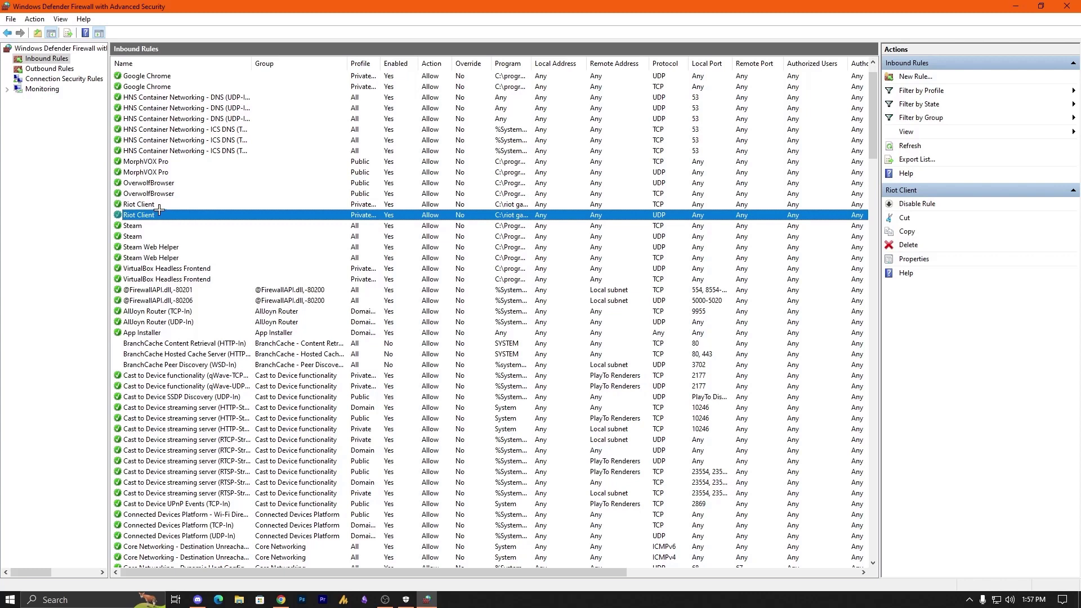
{"action": "left_click", "coordinate": [172, 204]}
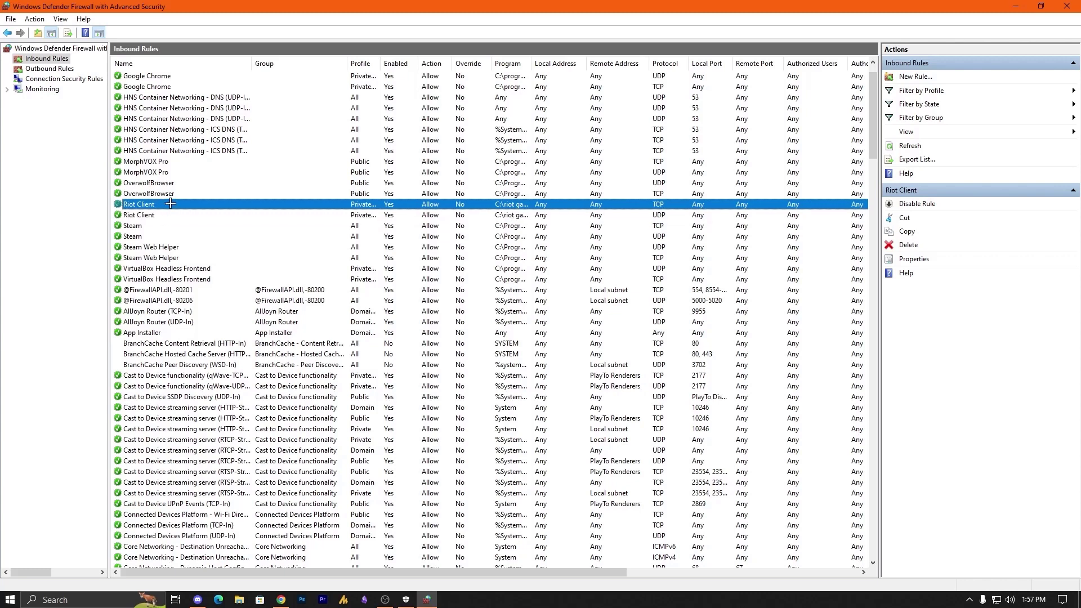
{"action": "double_click", "coordinate": [171, 204]}
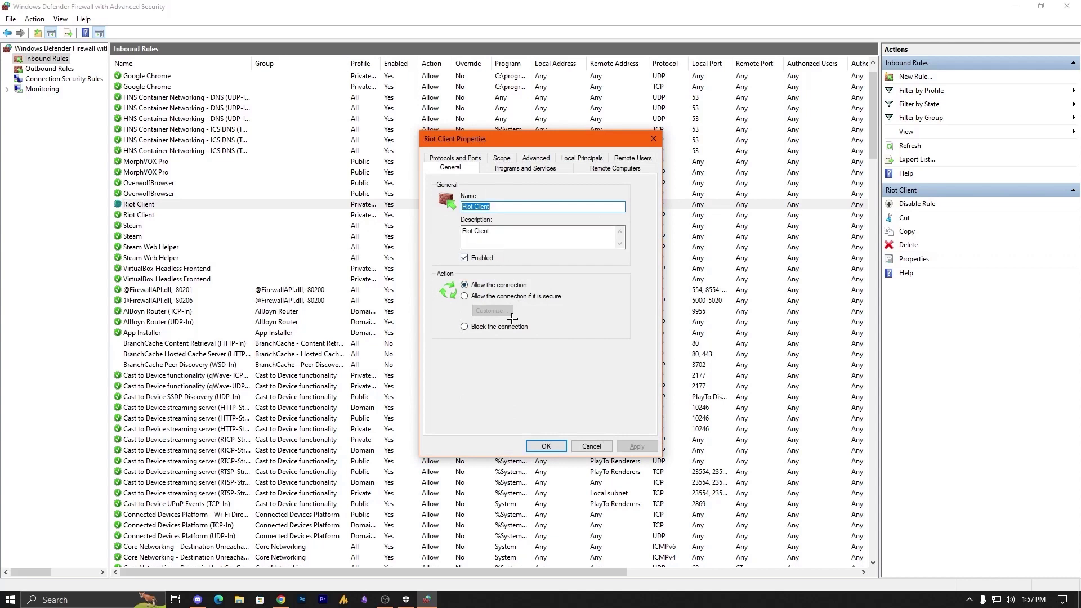
Inspect the first Riot Client rule's program path and close it unchanged.
{"action": "left_click", "coordinate": [514, 169]}
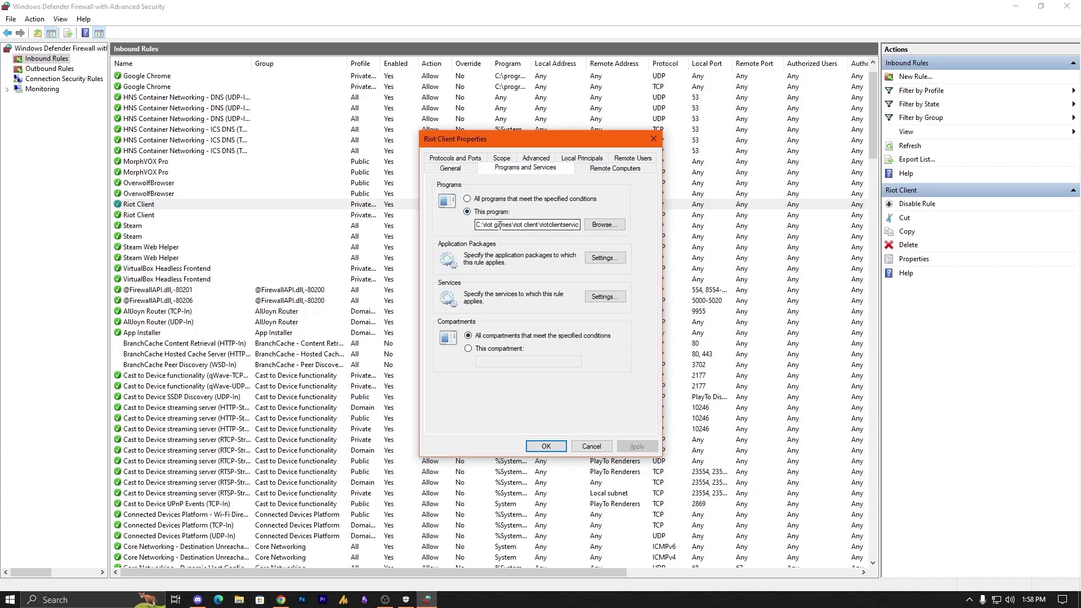
{"action": "left_click_drag", "start_coordinate": [517, 225], "coordinate": [589, 226]}
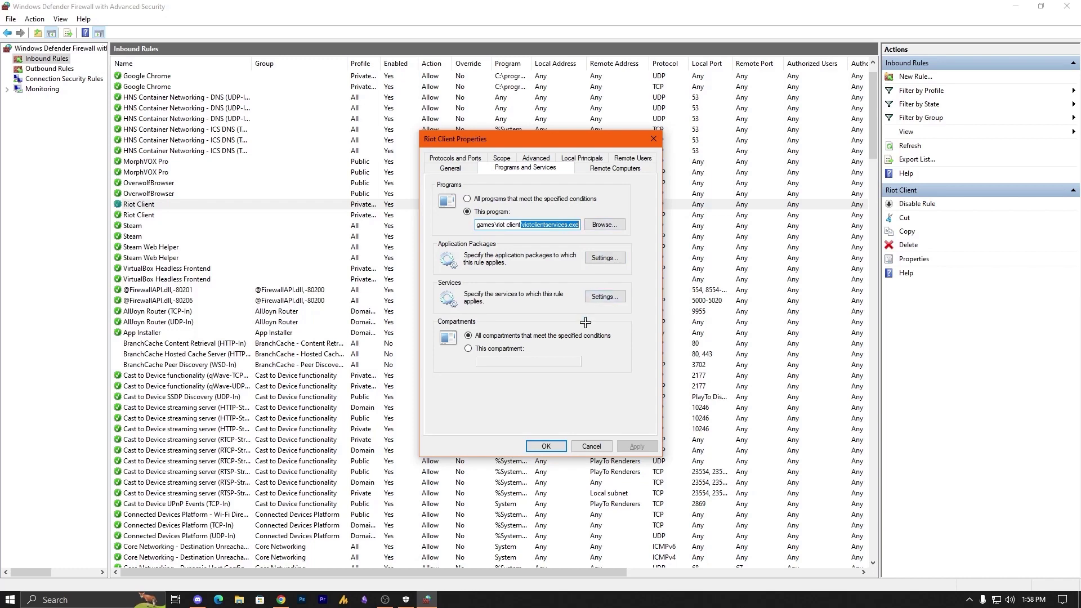
{"action": "left_click", "coordinate": [591, 446]}
Inspect the second Riot Client rule's program path, cancel it, and reselect both Riot Client rules.
{"action": "double_click", "coordinate": [176, 216]}
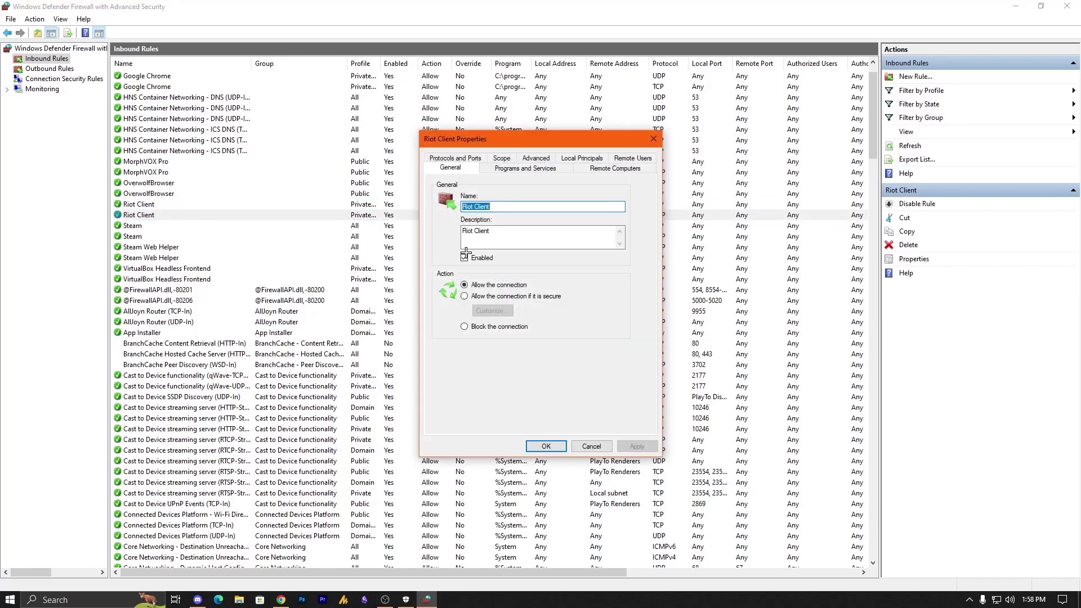
{"action": "left_click", "coordinate": [517, 168]}
{"action": "left_click_drag", "start_coordinate": [546, 225], "coordinate": [605, 225]}
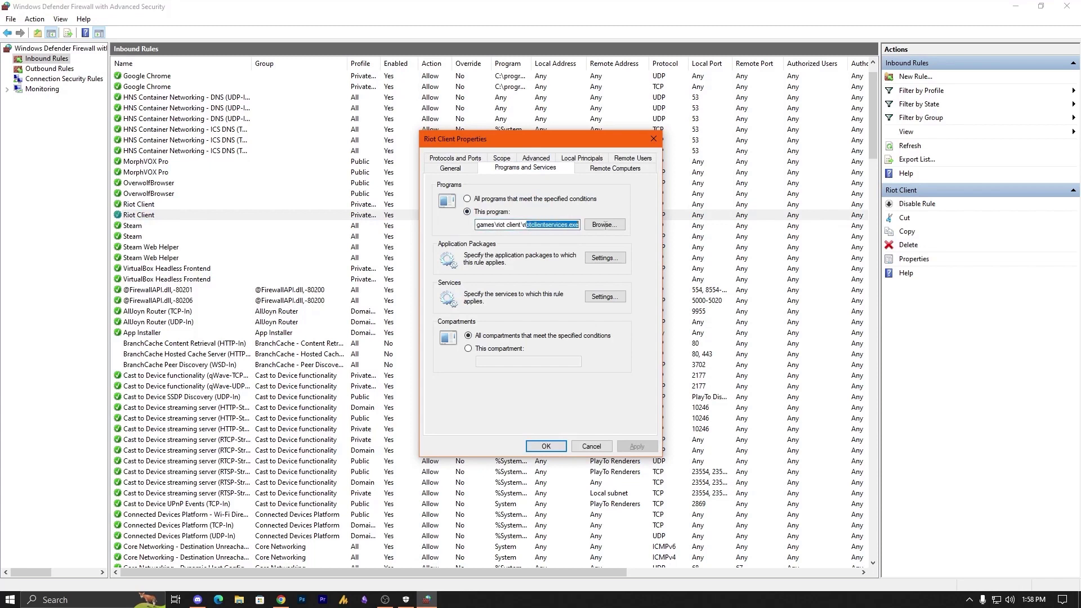
{"action": "left_click", "coordinate": [447, 169]}
{"action": "left_click", "coordinate": [586, 446]}
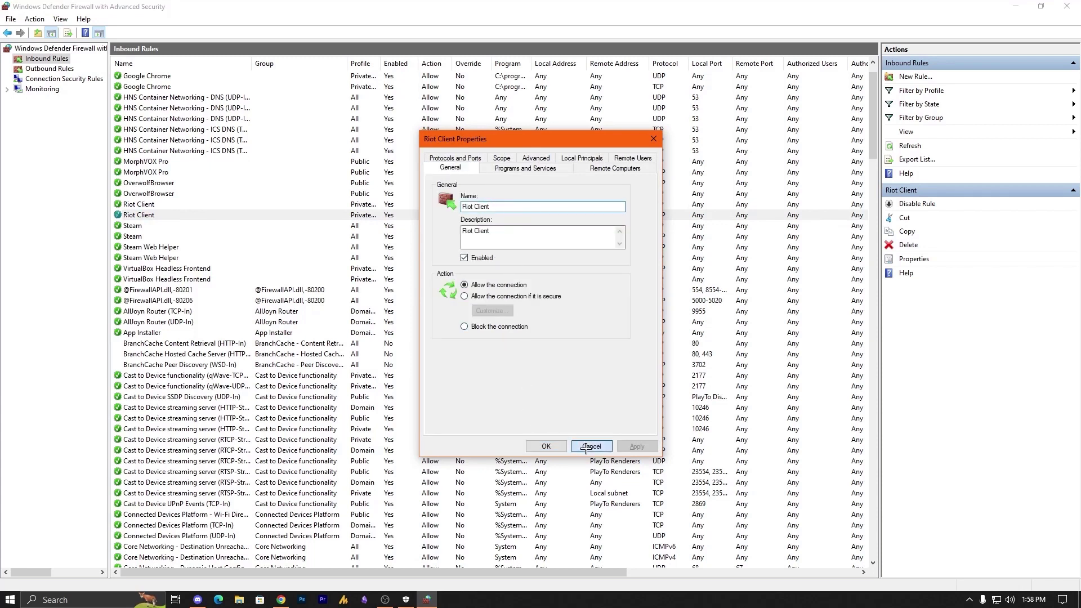
{"action": "left_click", "coordinate": [159, 205]}
{"action": "left_click", "coordinate": [170, 217]}
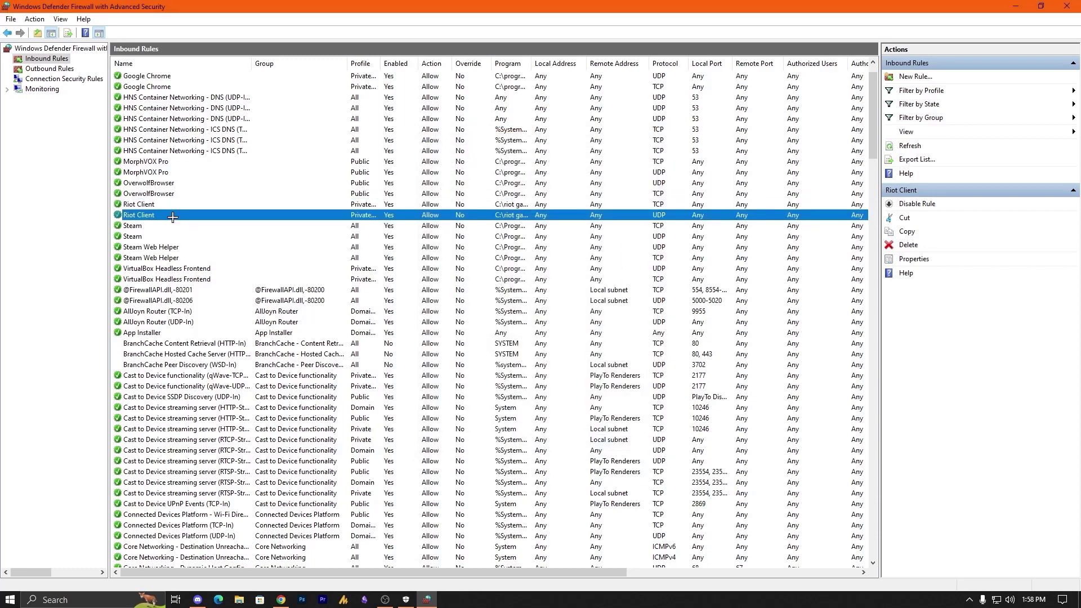
{"action": "left_click", "coordinate": [654, 205]}
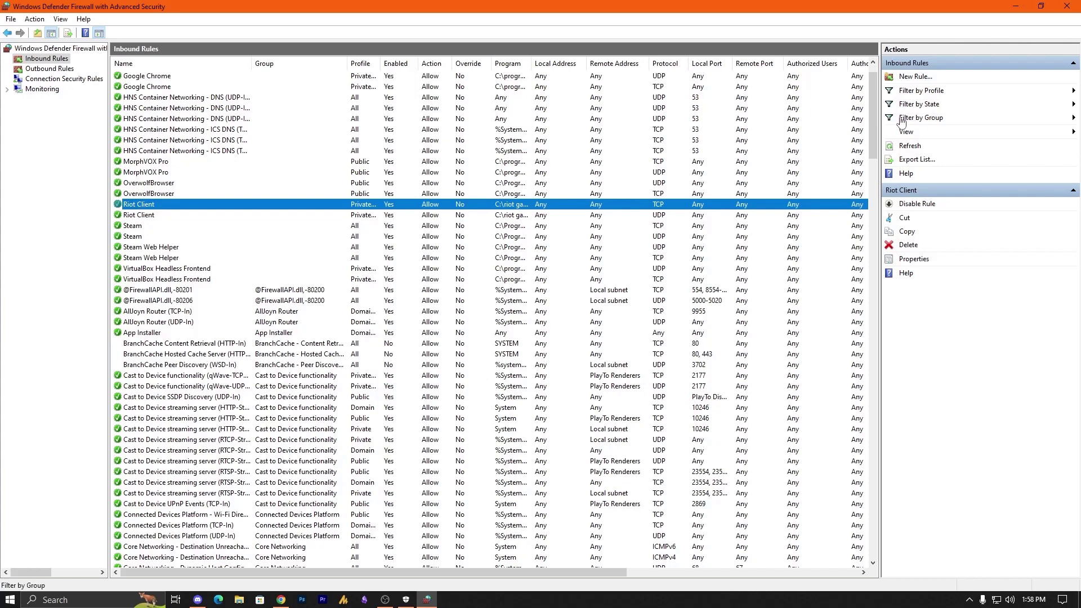
Start a new inbound program rule for C:\Riot Games\Riot Client\RiotClientServices.exe.
{"action": "left_click", "coordinate": [924, 74]}
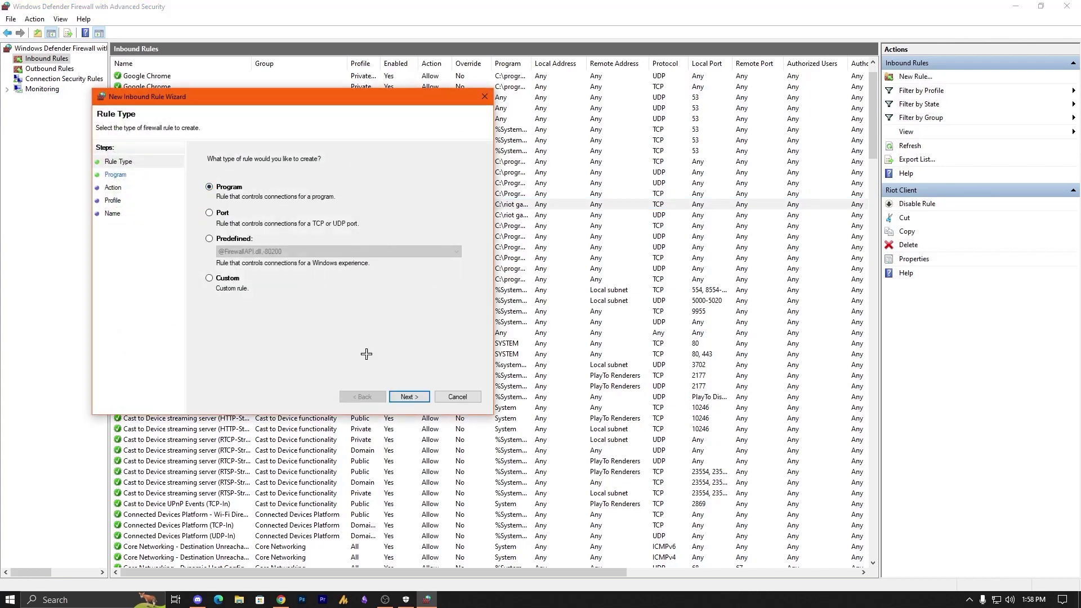
{"action": "left_click", "coordinate": [411, 395]}
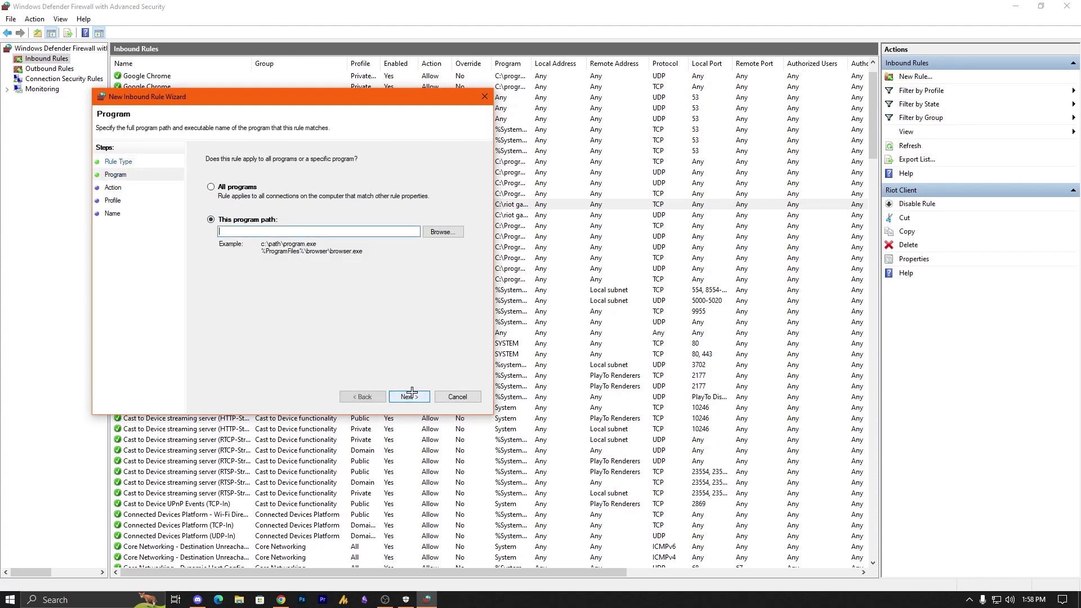
{"action": "left_click", "coordinate": [441, 232]}
{"action": "left_click", "coordinate": [668, 310]}
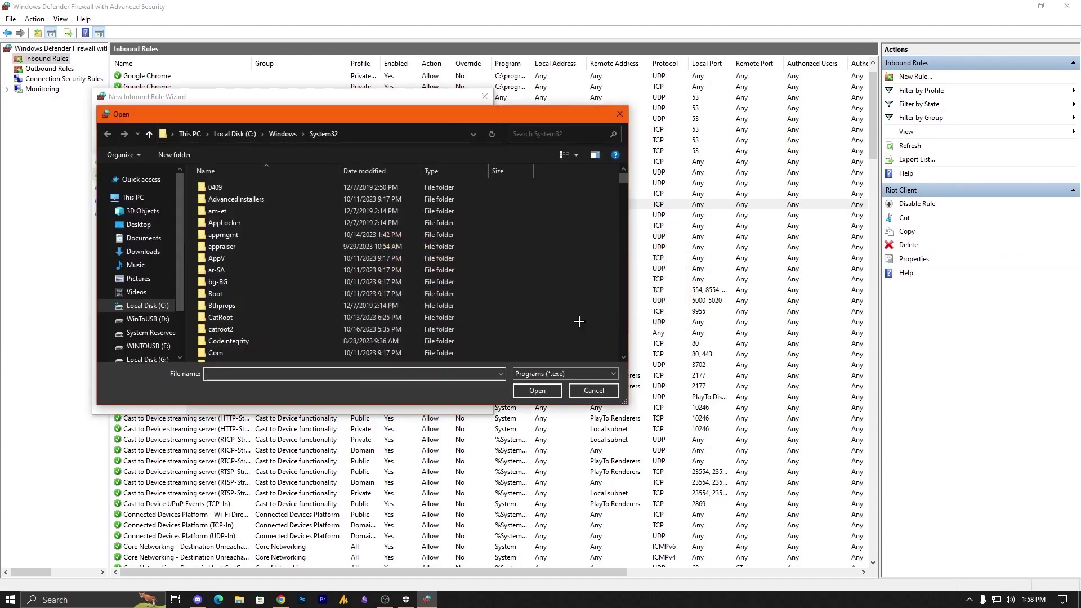
{"action": "left_click", "coordinate": [164, 309]}
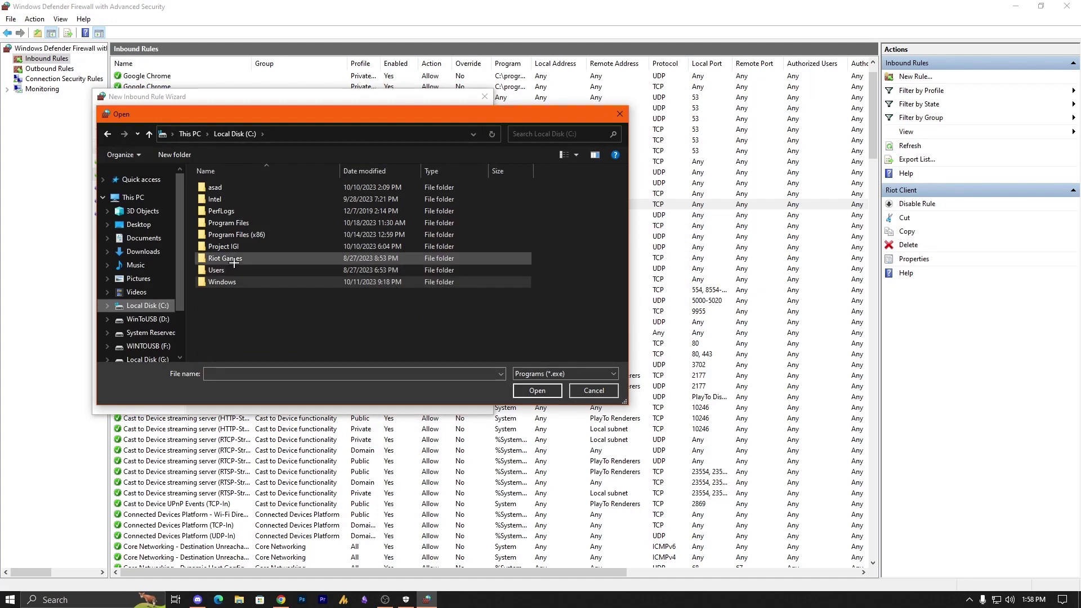
{"action": "double_click", "coordinate": [232, 259]}
{"action": "double_click", "coordinate": [235, 190]}
{"action": "left_click", "coordinate": [240, 223]}
{"action": "left_click", "coordinate": [537, 390]}
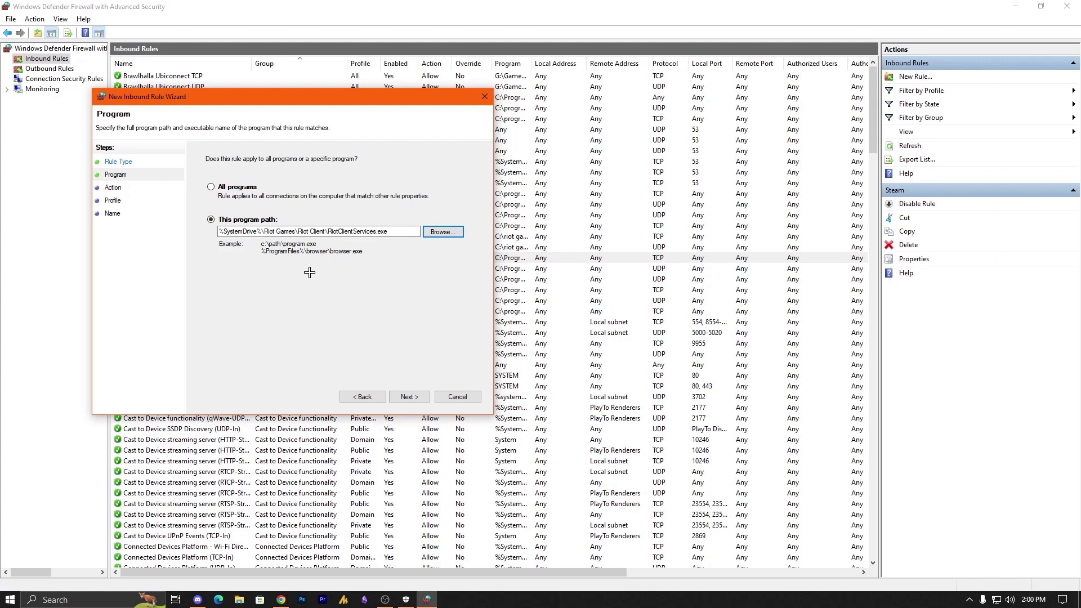
Allow the connection on domain, private and public profiles, and name the rule Valorant.
{"action": "left_click", "coordinate": [409, 396]}
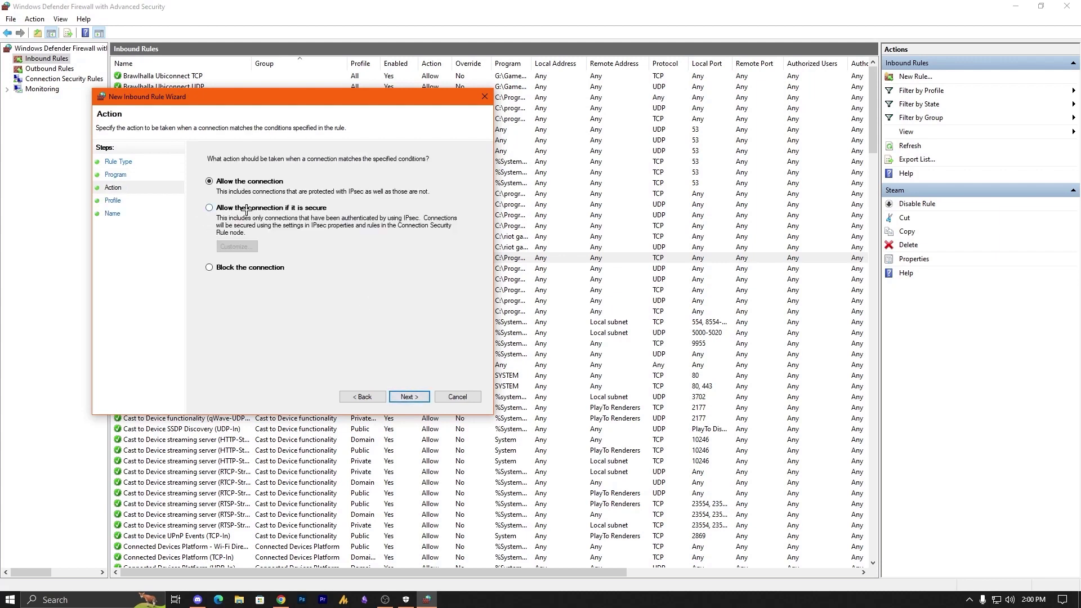
{"action": "left_click", "coordinate": [406, 398]}
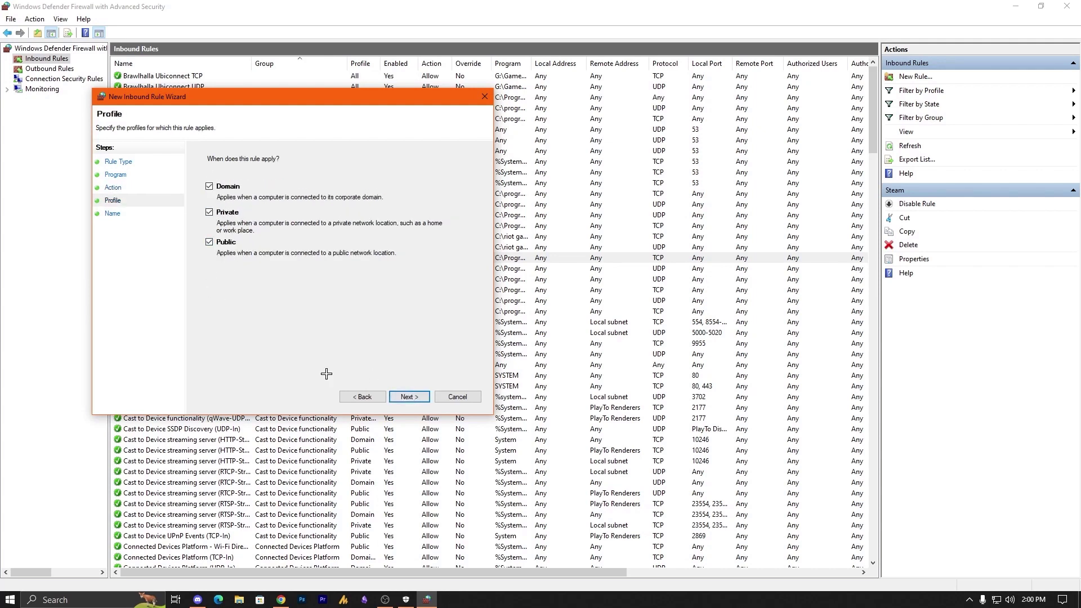
{"action": "left_click", "coordinate": [404, 398]}
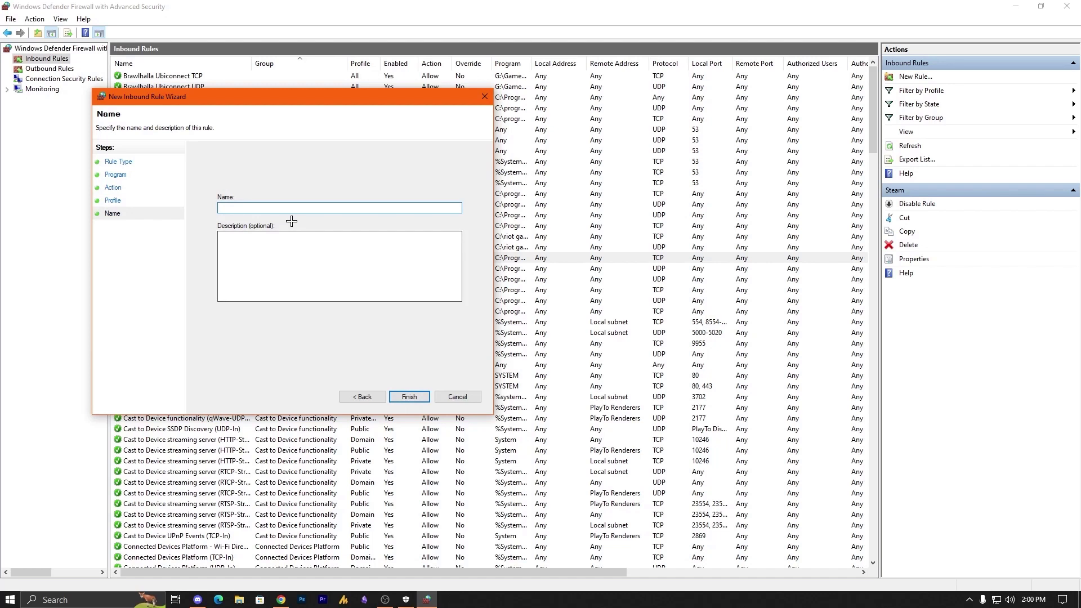
{"action": "type", "text": "Vlaoran"}
{"action": "key", "text": "ctrl+a"}
{"action": "type", "text": "Valorant"}
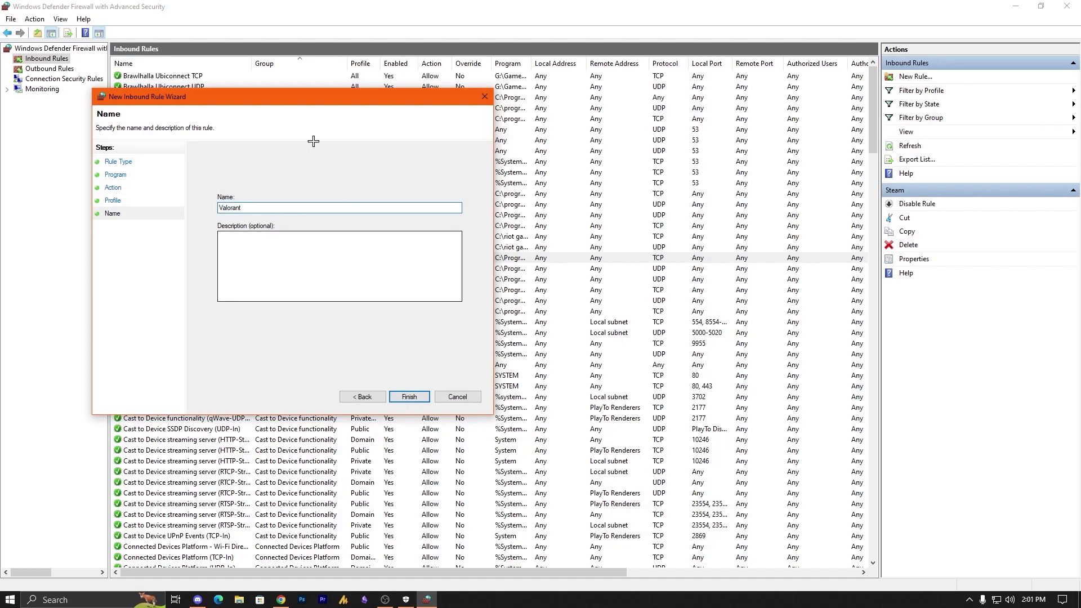
{"action": "left_click_drag", "start_coordinate": [310, 97], "coordinate": [653, 125]}
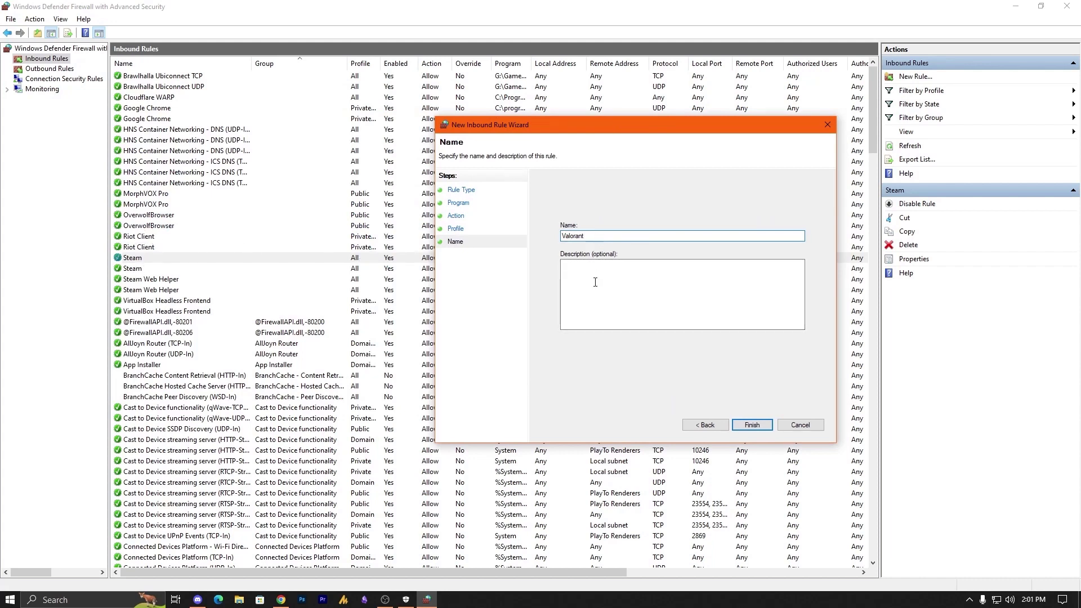
{"action": "left_click", "coordinate": [752, 425]}
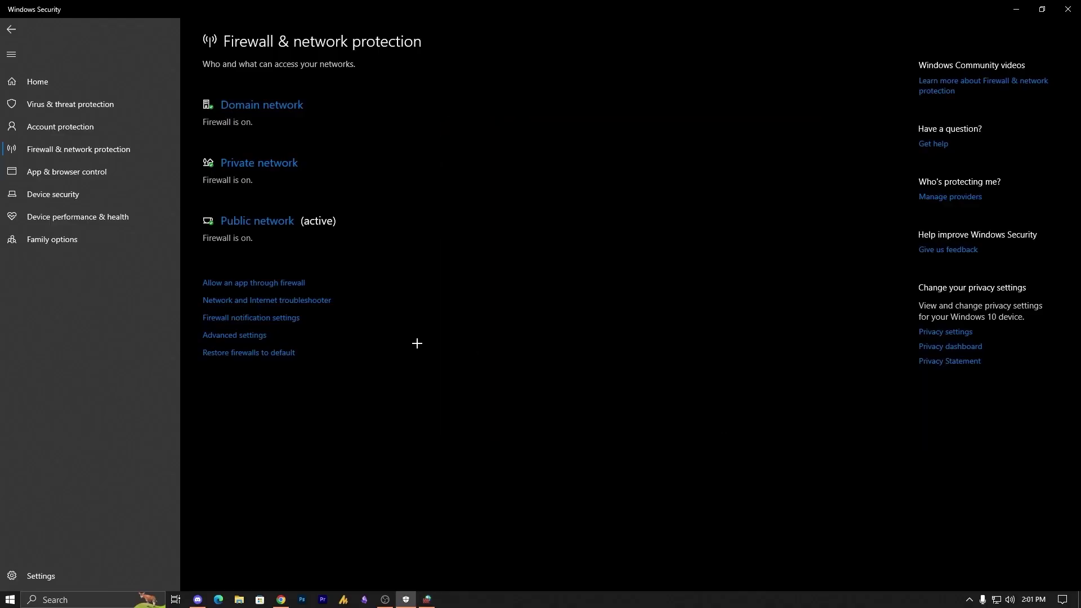
Find the Valorant rule in the inbound list and open its properties.
{"action": "key", "text": "alt+Tab"}
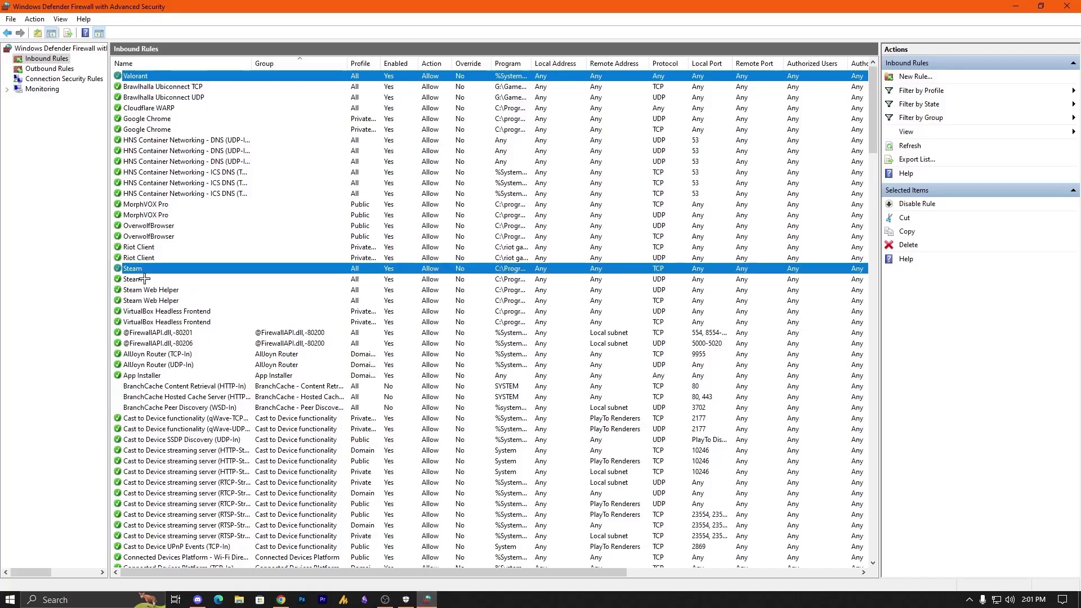
{"action": "key", "text": "v"}
{"action": "key", "text": "v"}
{"action": "key", "text": "v"}
{"action": "key", "text": "v"}
{"action": "key", "text": "v"}
{"action": "key", "text": "v"}
{"action": "key", "text": "v"}
{"action": "key", "text": "v"}
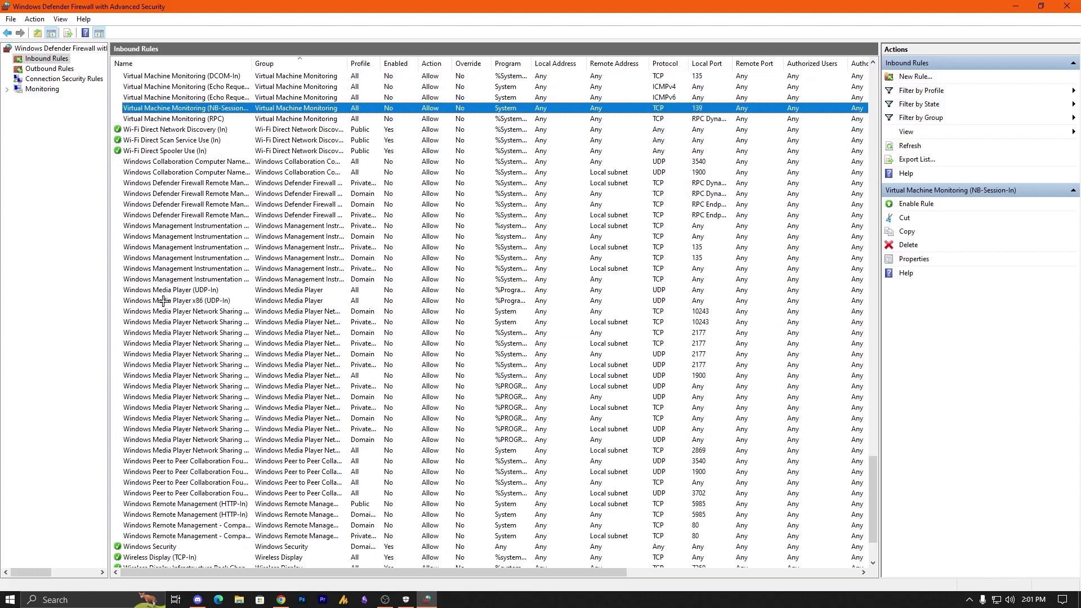
{"action": "key", "text": "v"}
{"action": "key", "text": "v"}
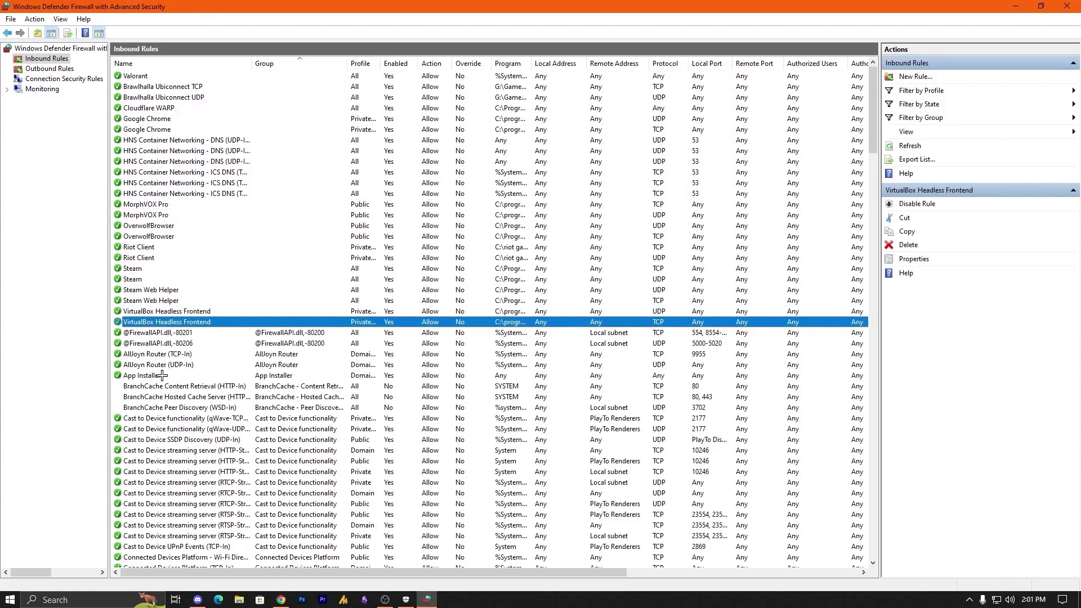
{"action": "key", "text": "v"}
{"action": "left_click", "coordinate": [146, 76]}
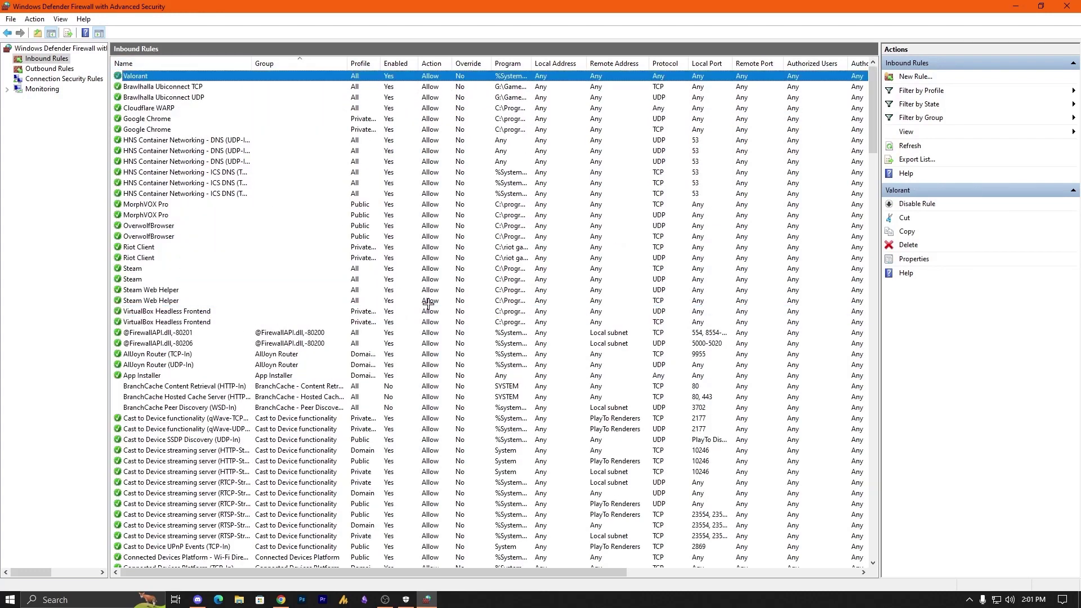
{"action": "double_click", "coordinate": [663, 77]}
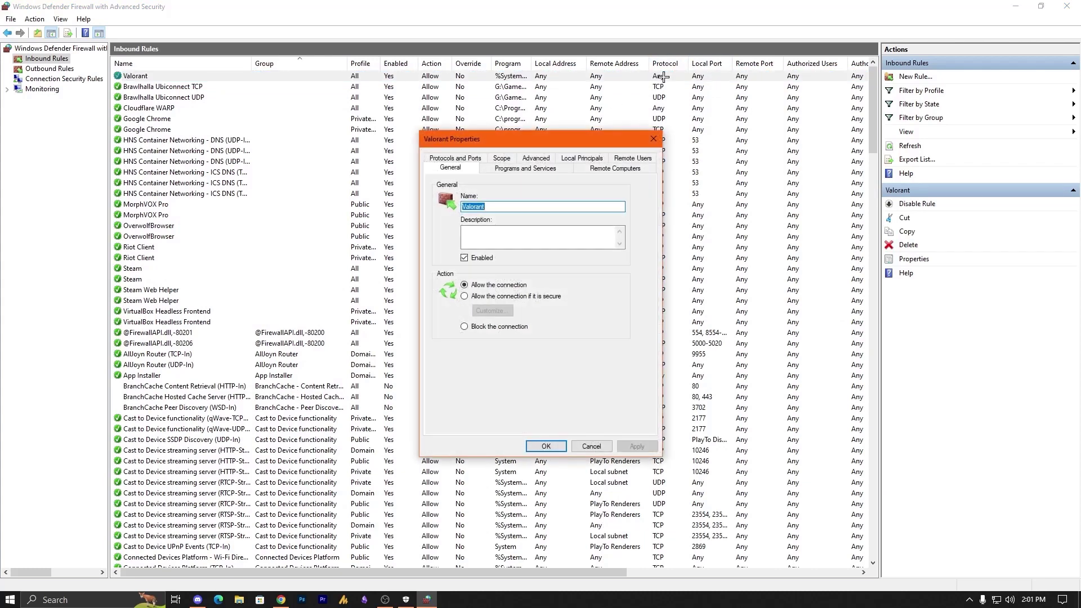
Set the Valorant rule's protocol to TCP and apply, then switch it to UDP and confirm.
{"action": "left_click", "coordinate": [455, 158]}
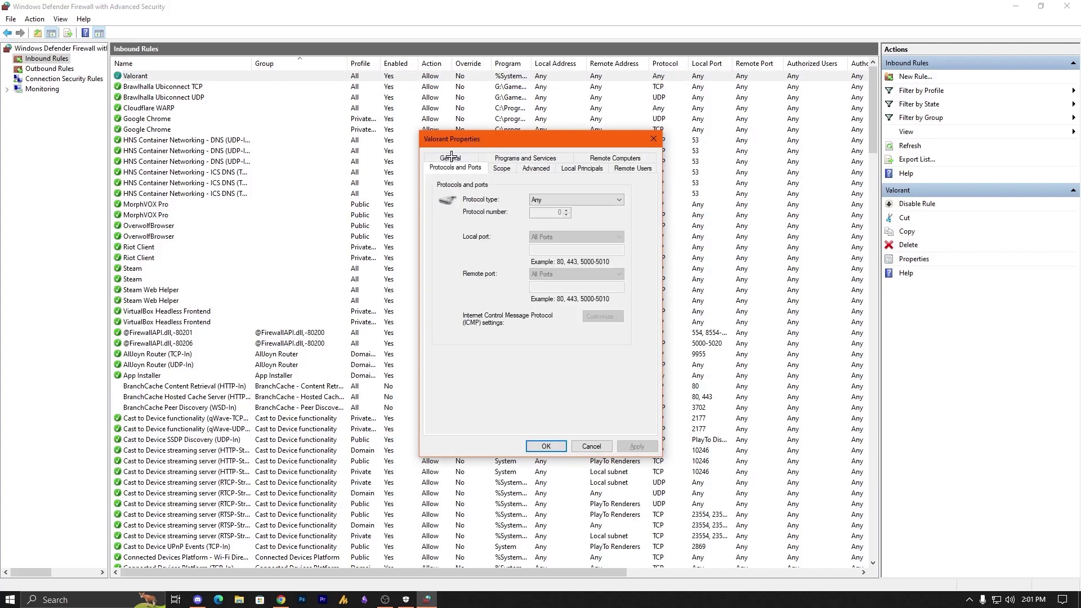
{"action": "left_click", "coordinate": [578, 201]}
{"action": "left_click", "coordinate": [570, 246]}
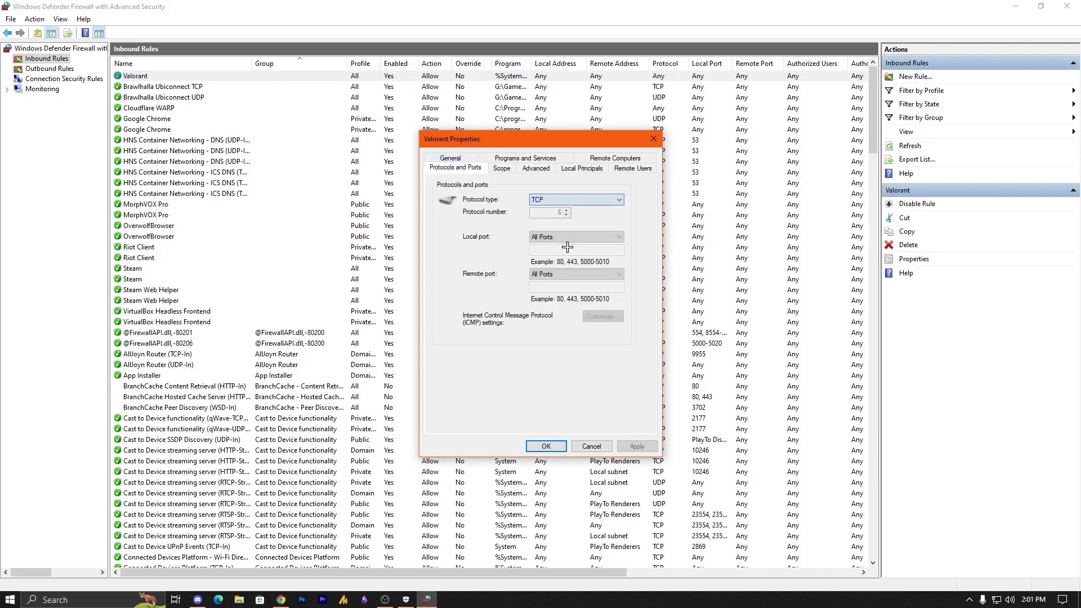
{"action": "left_click", "coordinate": [635, 449]}
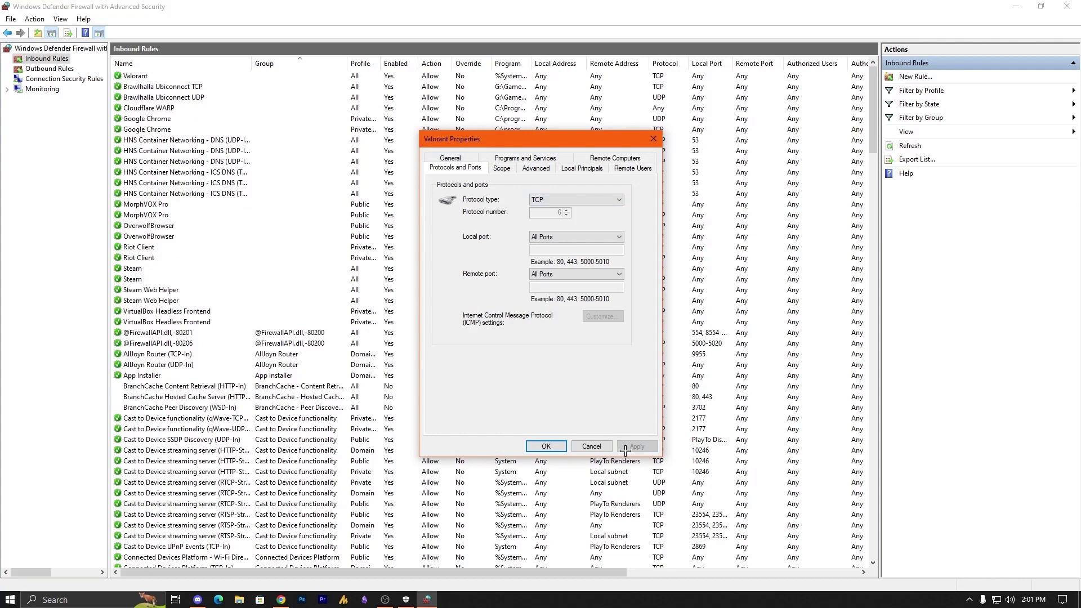
{"action": "left_click", "coordinate": [594, 200]}
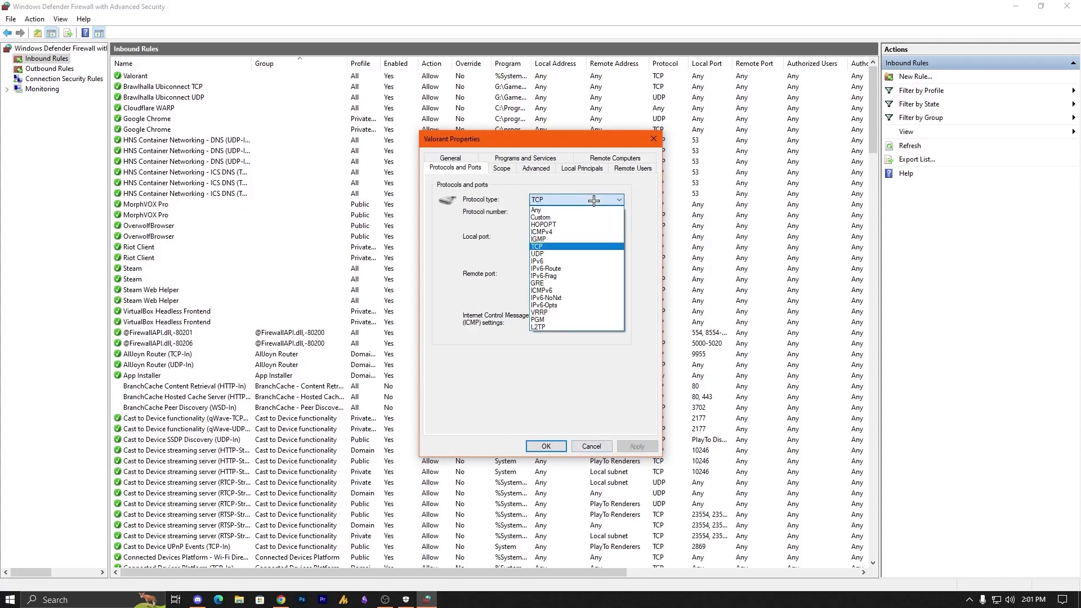
{"action": "left_click", "coordinate": [551, 254]}
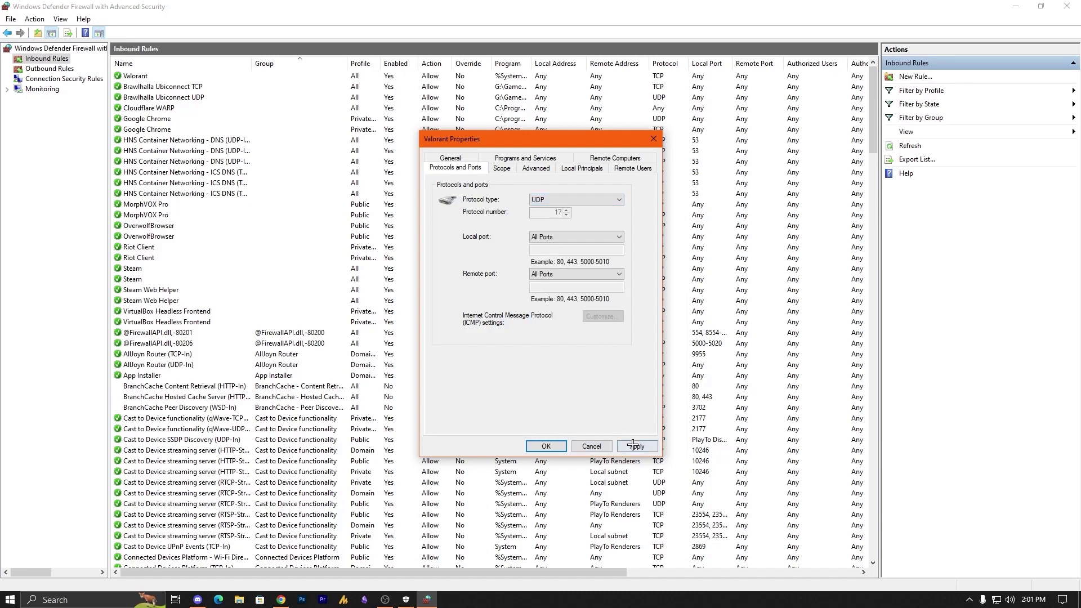
{"action": "left_click", "coordinate": [631, 445]}
{"action": "left_click", "coordinate": [591, 446]}
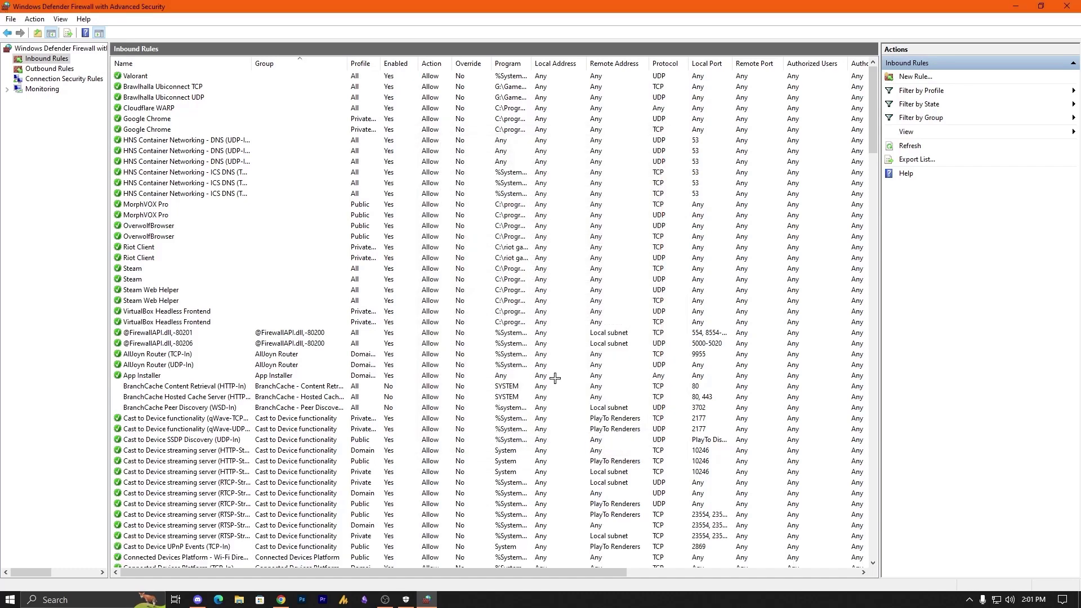
Review the Riot Client rules, then close the firewall console and Windows Security.
{"action": "left_click", "coordinate": [202, 247]}
{"action": "left_click", "coordinate": [201, 247], "text": "ctrl"}
{"action": "left_click", "coordinate": [149, 248]}
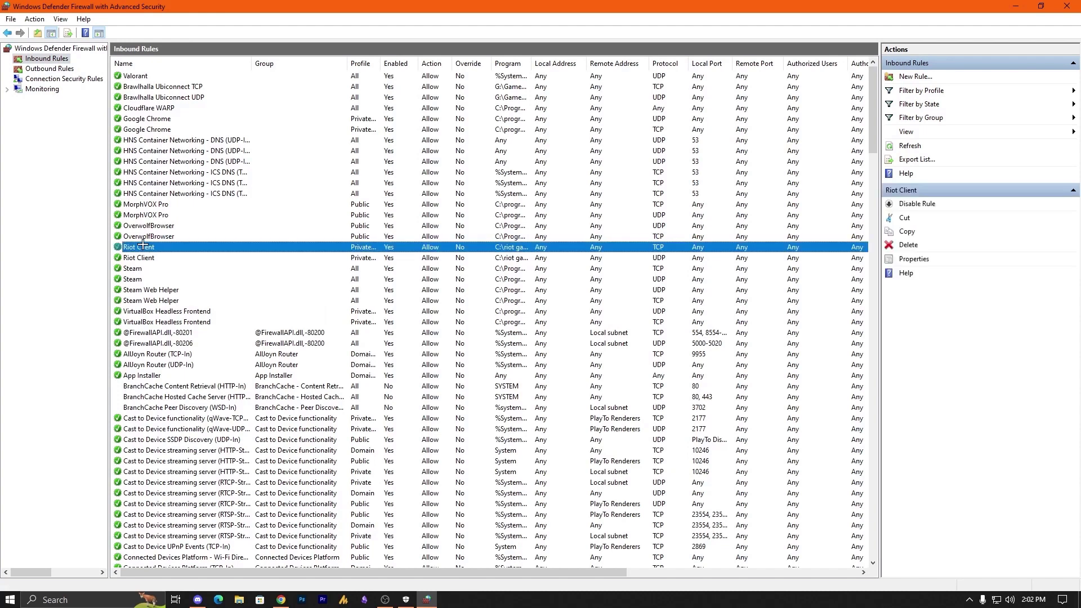
{"action": "left_click", "coordinate": [147, 255]}
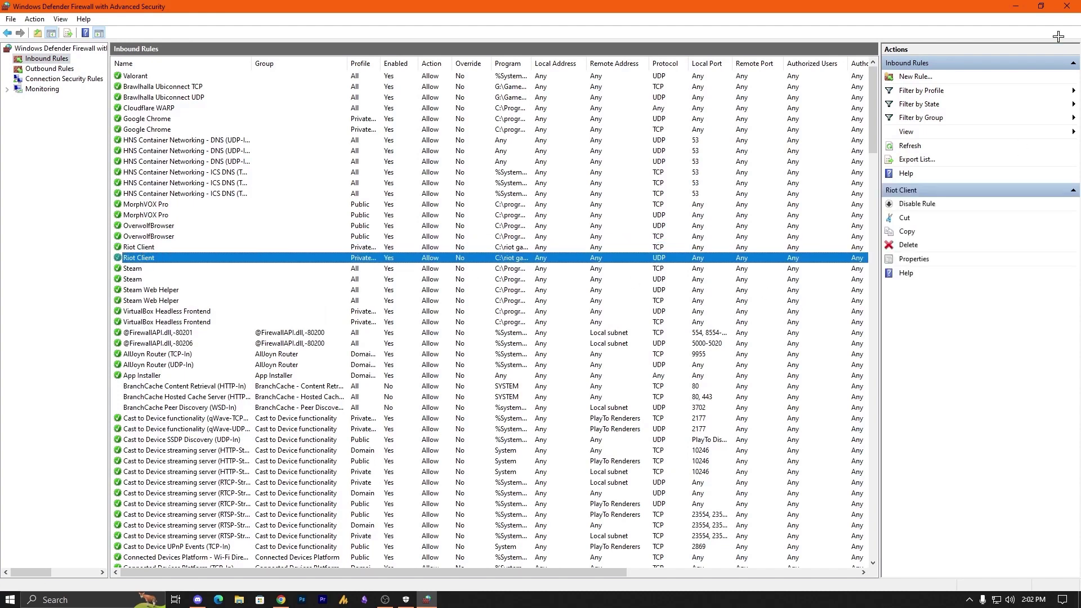
{"action": "left_click", "coordinate": [1067, 6]}
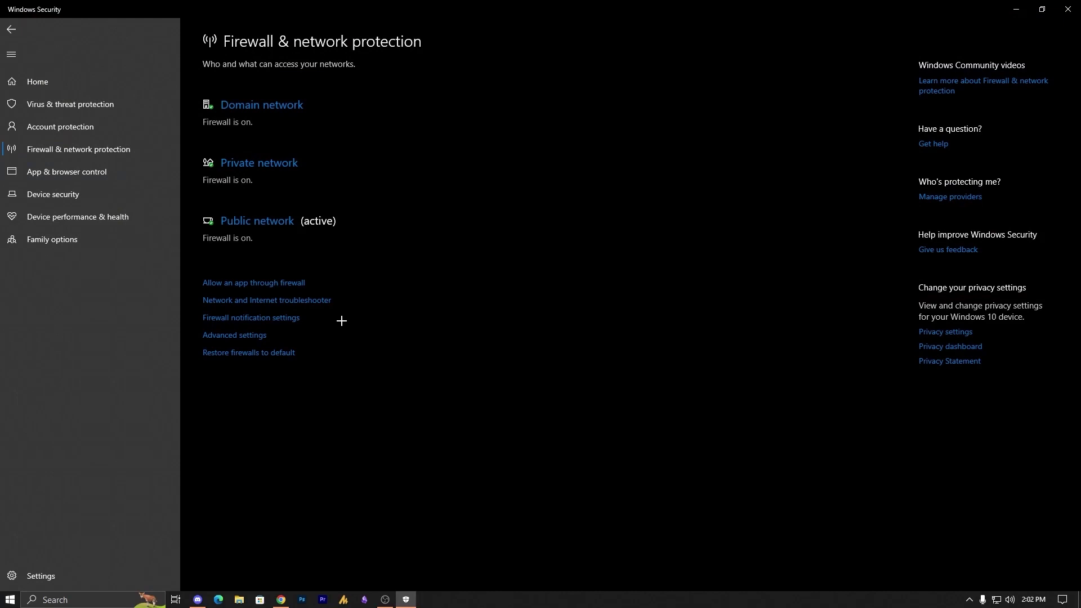
{"action": "left_click", "coordinate": [1067, 9]}
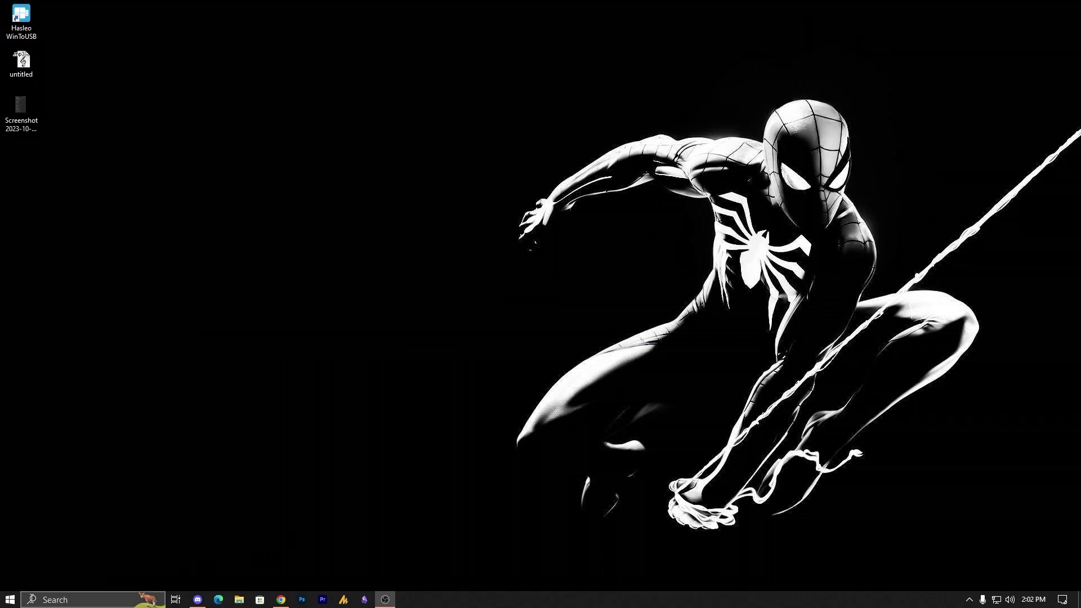
Open Internet Options from the Start search and delete the browsing history.
{"action": "left_click", "coordinate": [10, 599]}
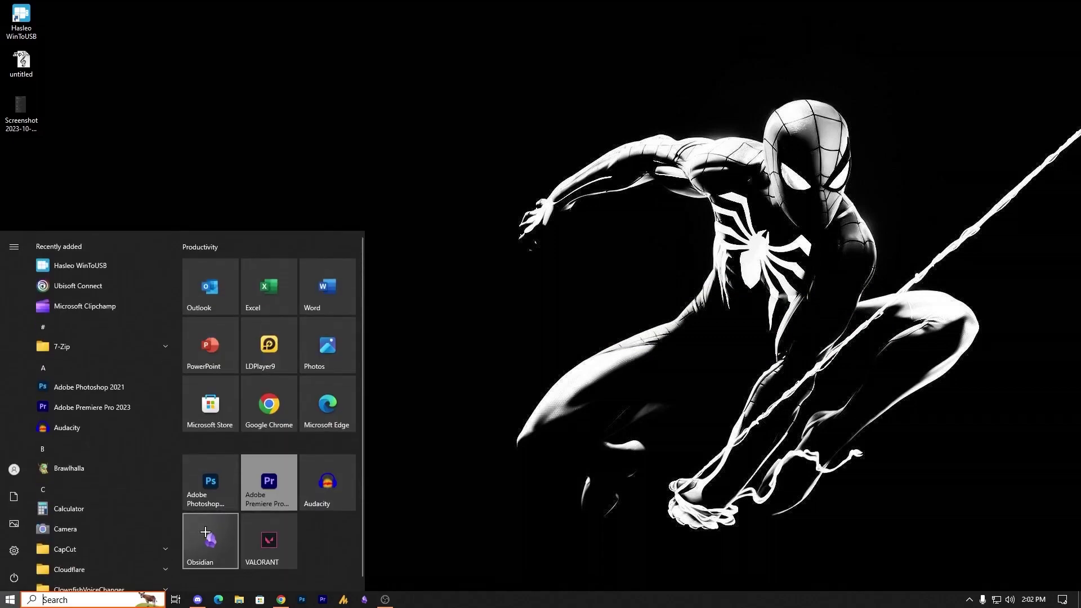
{"action": "type", "text": "internet optio"}
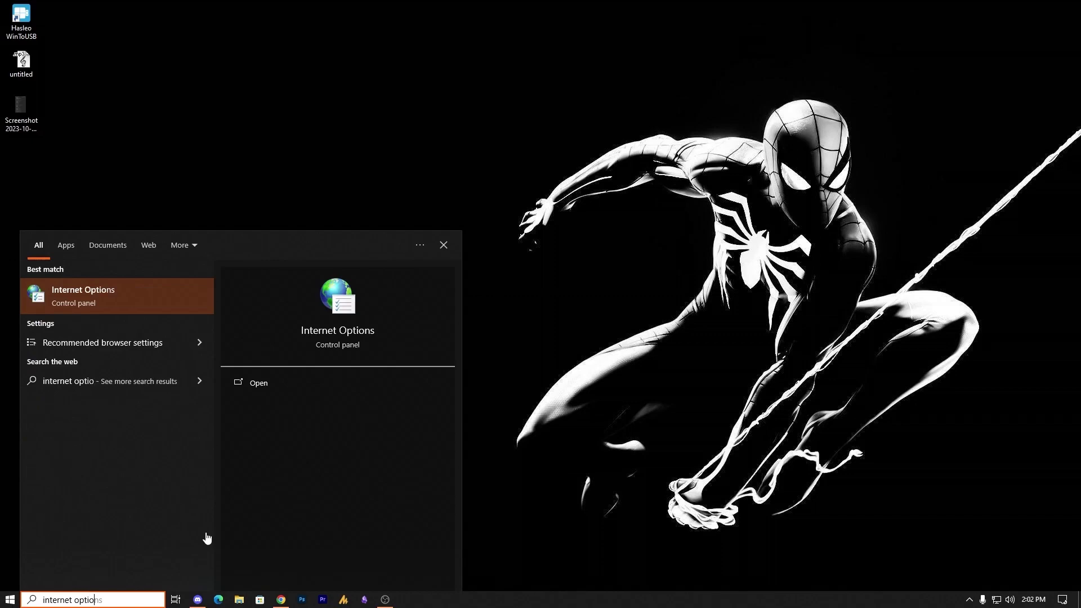
{"action": "key", "text": "Return"}
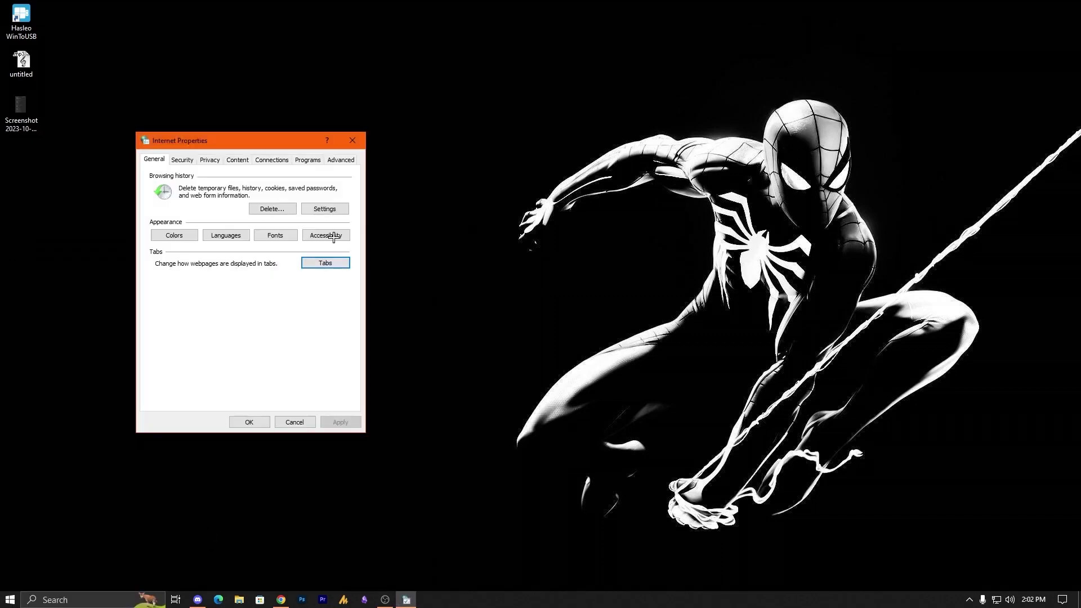
{"action": "left_click", "coordinate": [421, 192]}
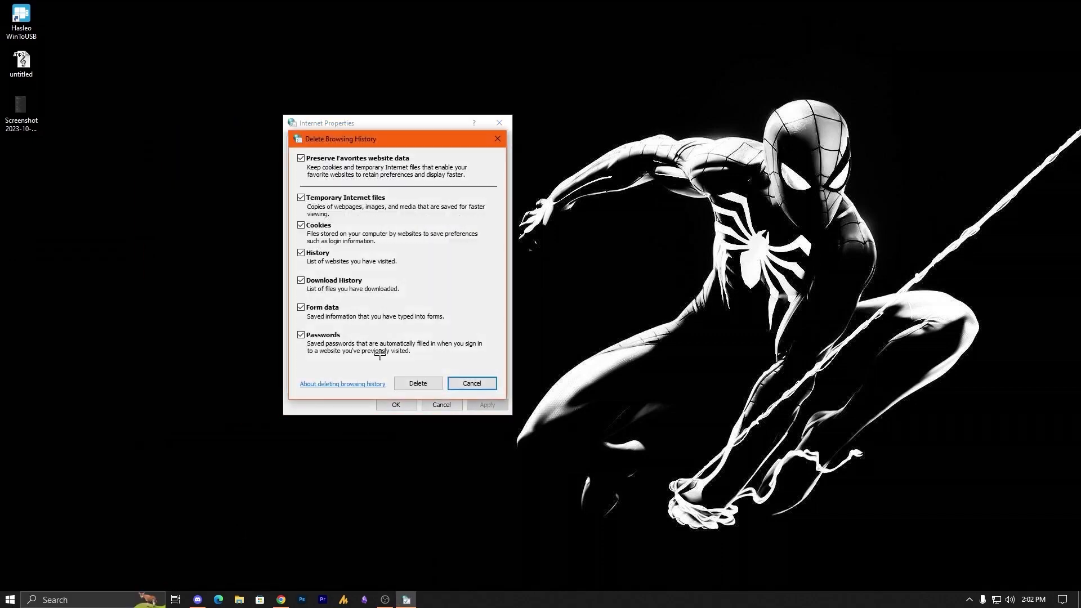
{"action": "left_click", "coordinate": [418, 383]}
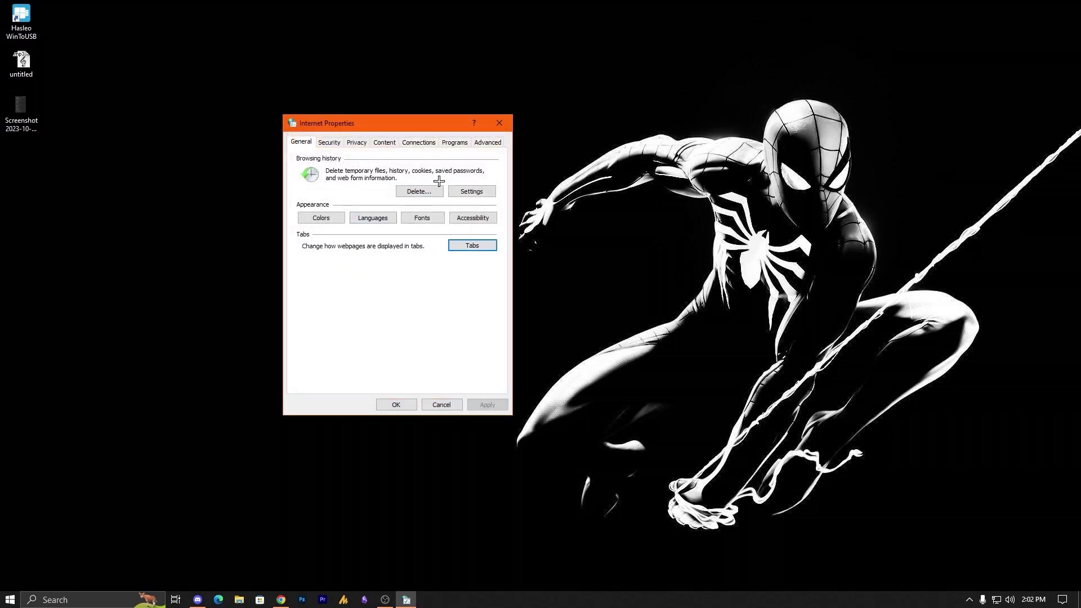
Set website data to never check for newer versions of stored pages and confirm it.
{"action": "left_click", "coordinate": [466, 191]}
{"action": "left_click", "coordinate": [328, 262]}
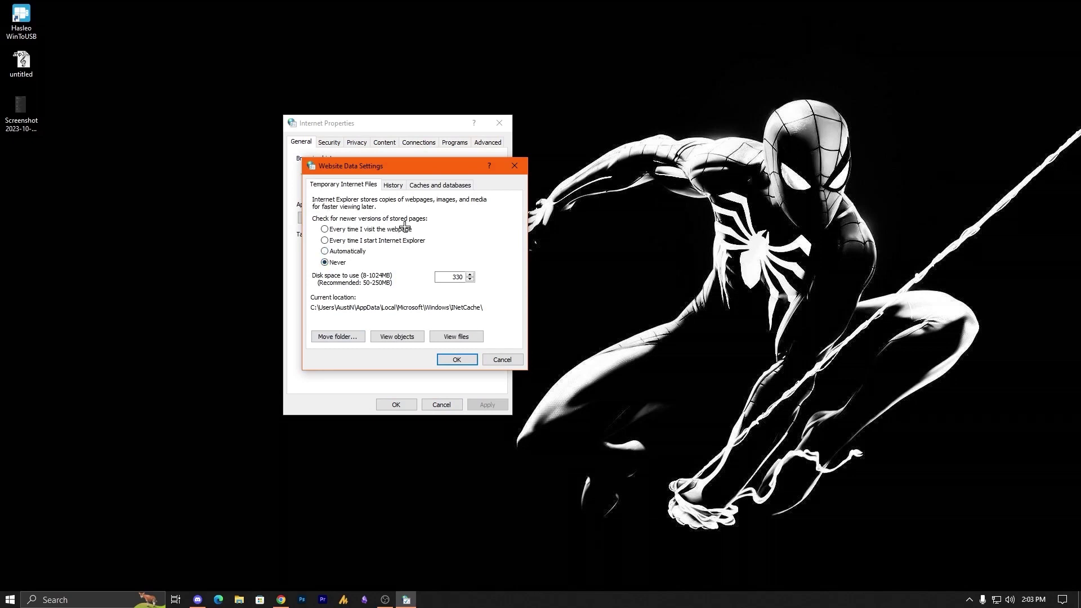
{"action": "left_click", "coordinate": [456, 360]}
{"action": "left_click", "coordinate": [472, 192]}
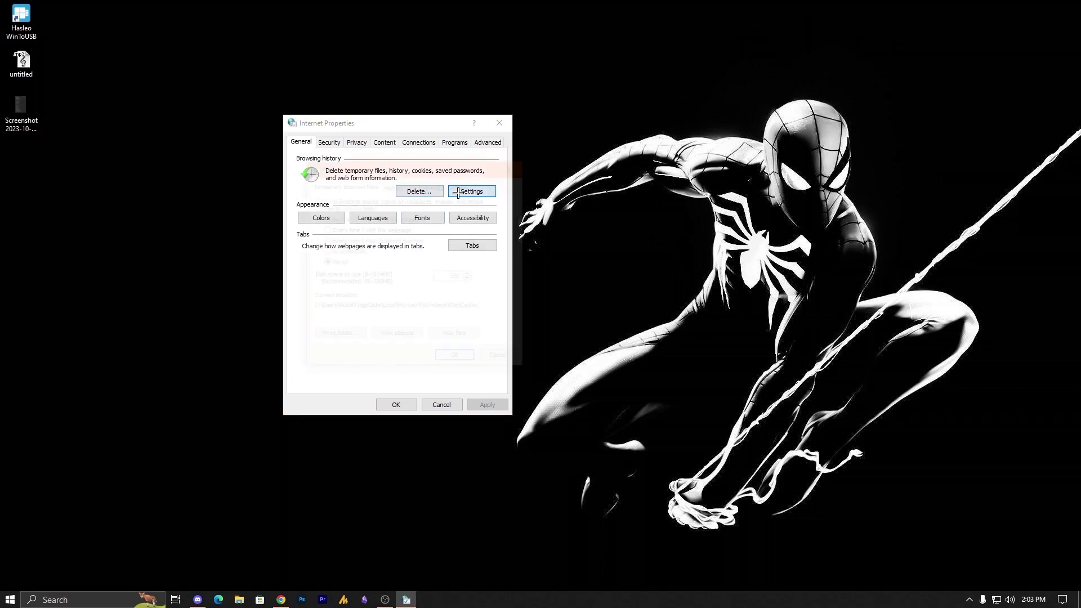
{"action": "left_click", "coordinate": [456, 360]}
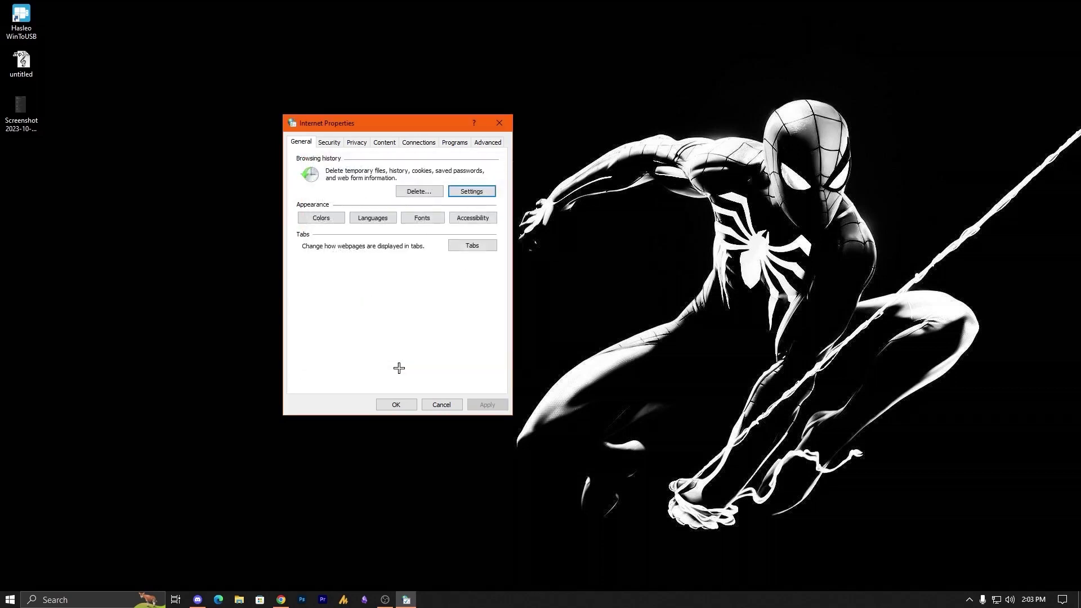
{"action": "left_click", "coordinate": [330, 143]}
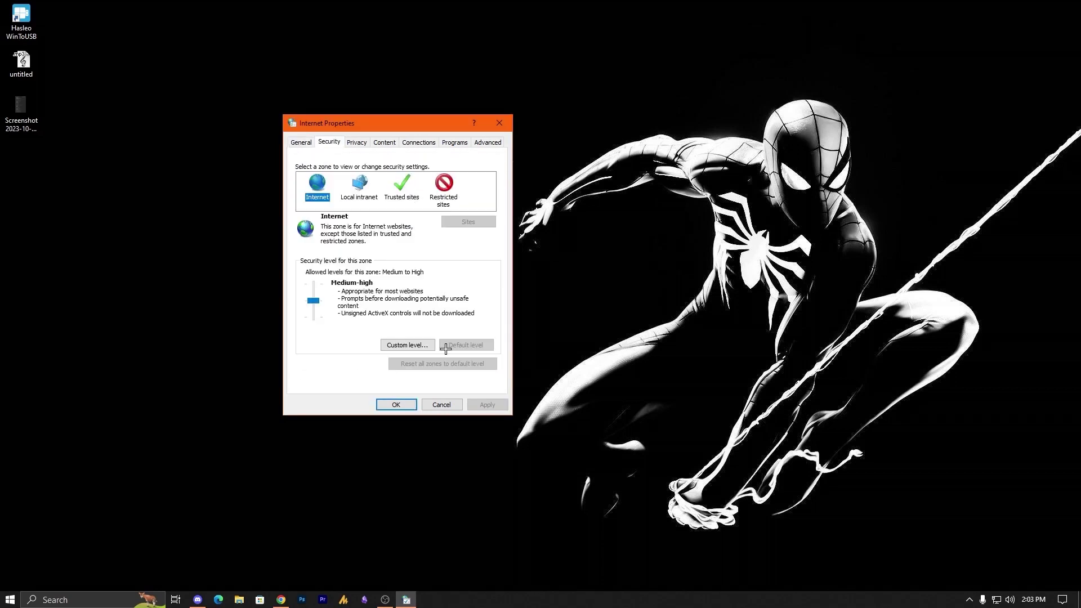
Review the security zones, then restore advanced browser settings to defaults and apply.
{"action": "left_click", "coordinate": [359, 189]}
{"action": "left_click", "coordinate": [401, 188]}
{"action": "left_click", "coordinate": [443, 189]}
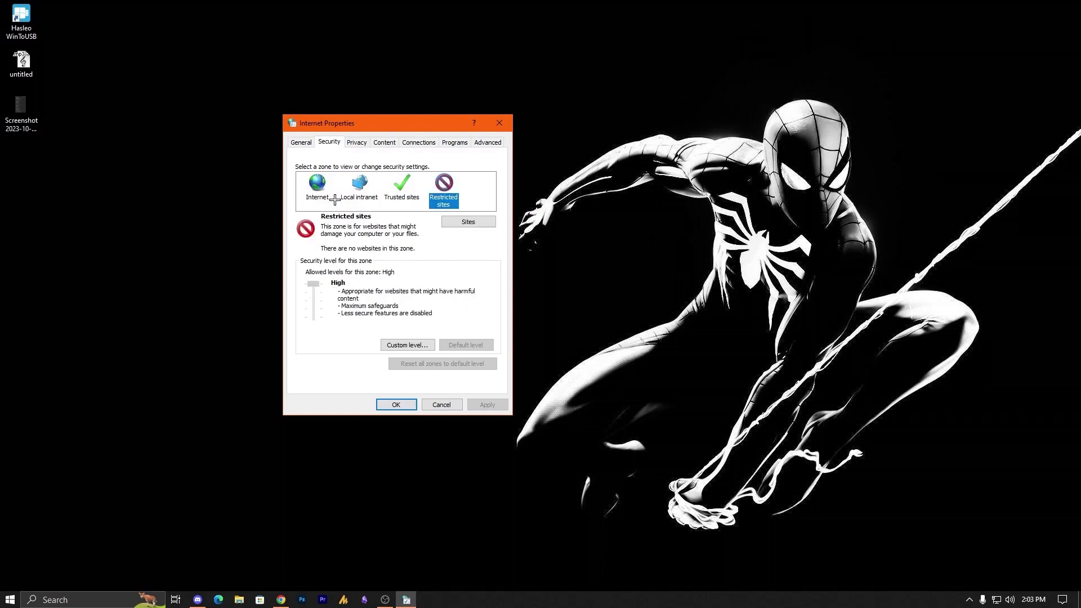
{"action": "left_click", "coordinate": [487, 143]}
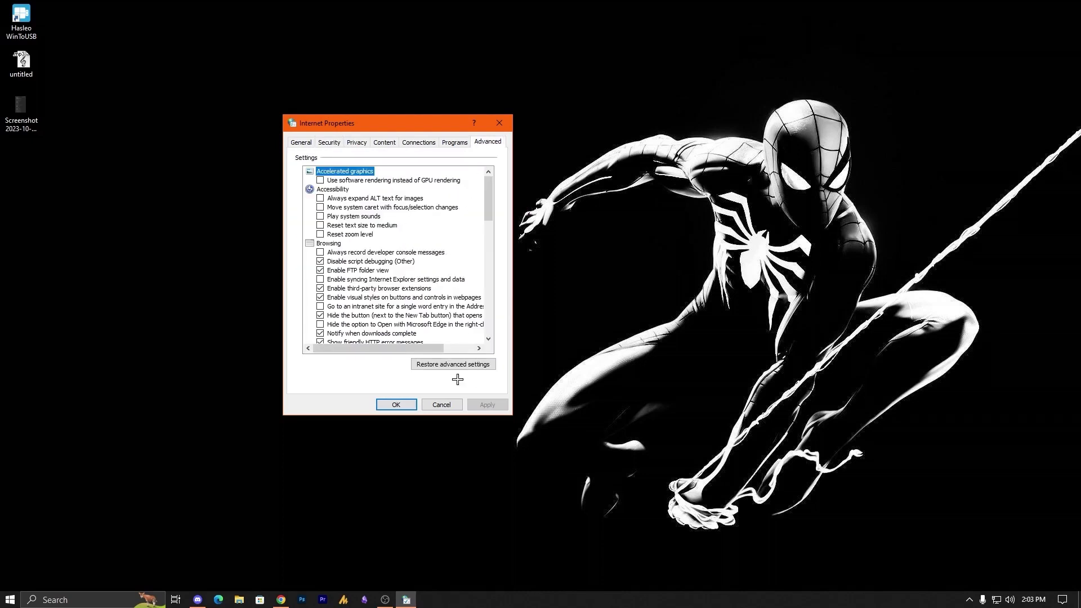
{"action": "left_click", "coordinate": [445, 365]}
{"action": "left_click", "coordinate": [487, 405]}
Review the LAN settings left on automatic detection and close Internet Properties.
{"action": "left_click", "coordinate": [422, 144]}
{"action": "left_click", "coordinate": [462, 341]}
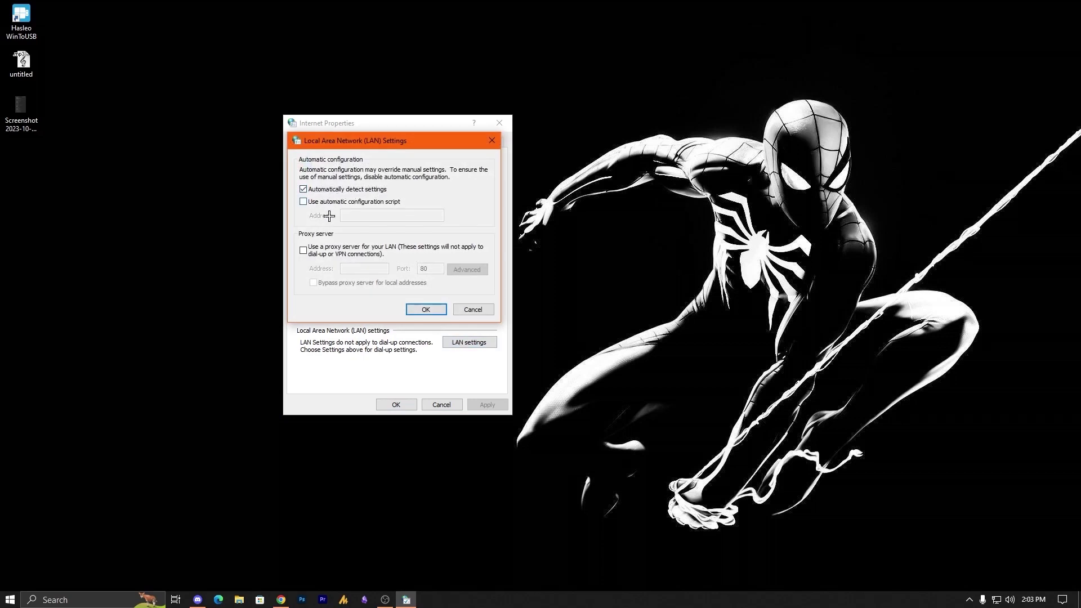
{"action": "left_click", "coordinate": [416, 309]}
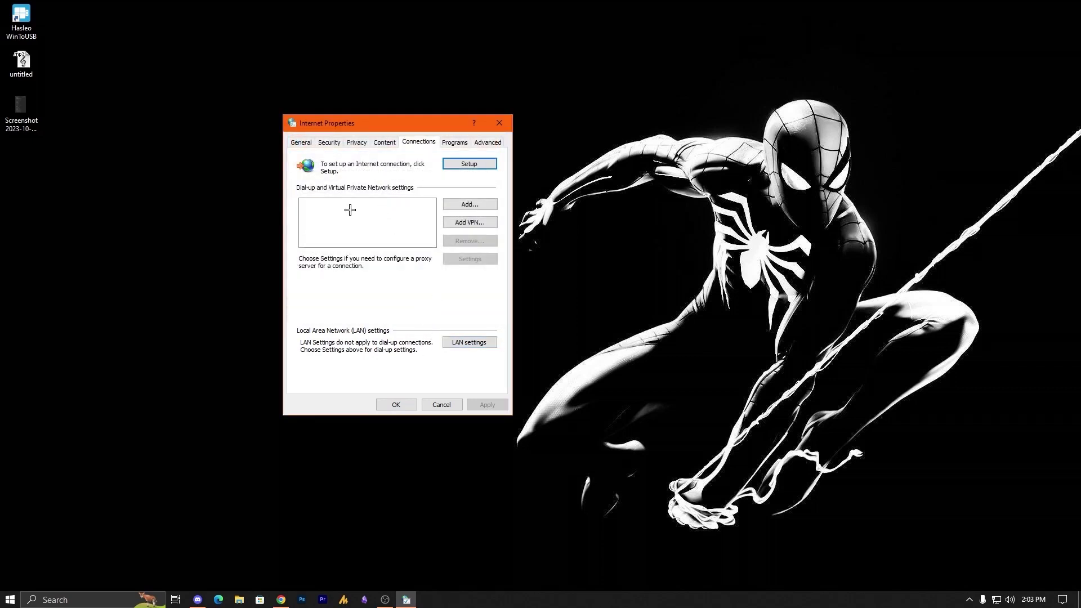
{"action": "left_click", "coordinate": [412, 401]}
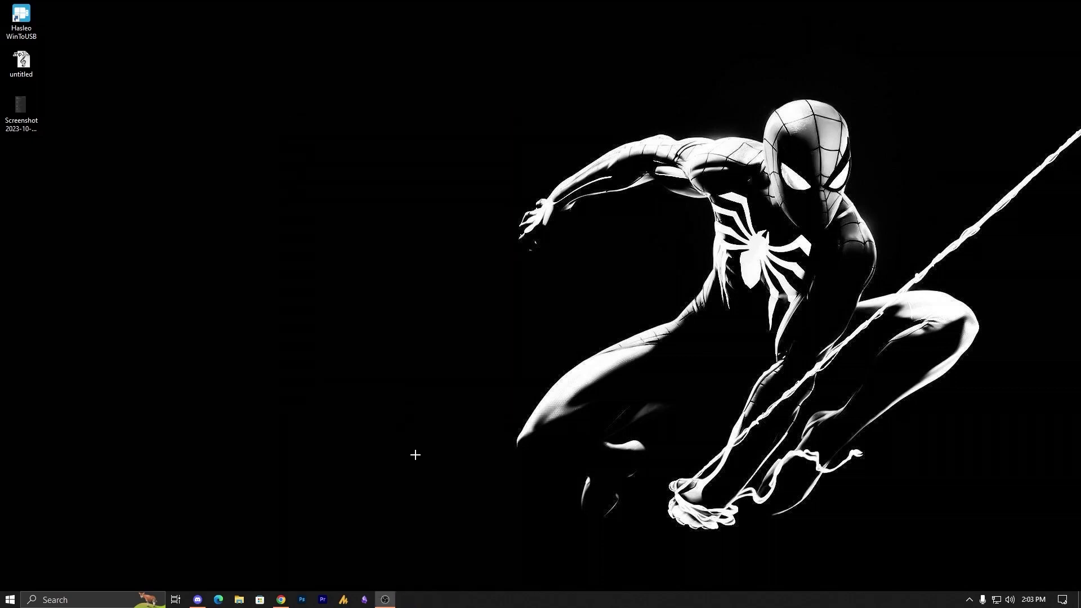
Open the Ethernet adapter's status via Settings > Network & Internet > adapter options.
{"action": "left_click", "coordinate": [16, 599]}
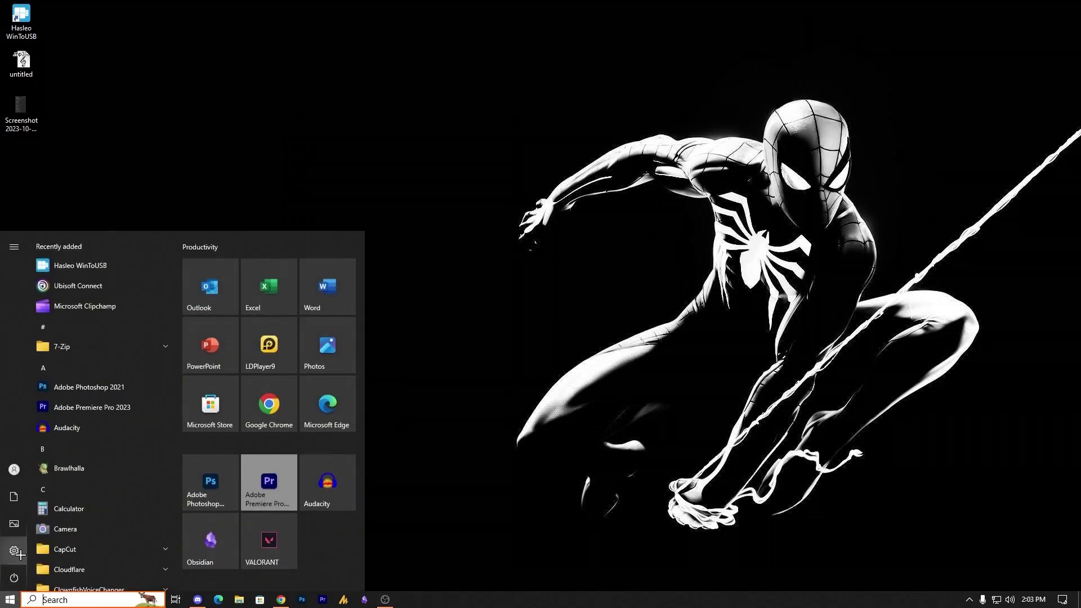
{"action": "mouse_move", "coordinate": [16, 553]}
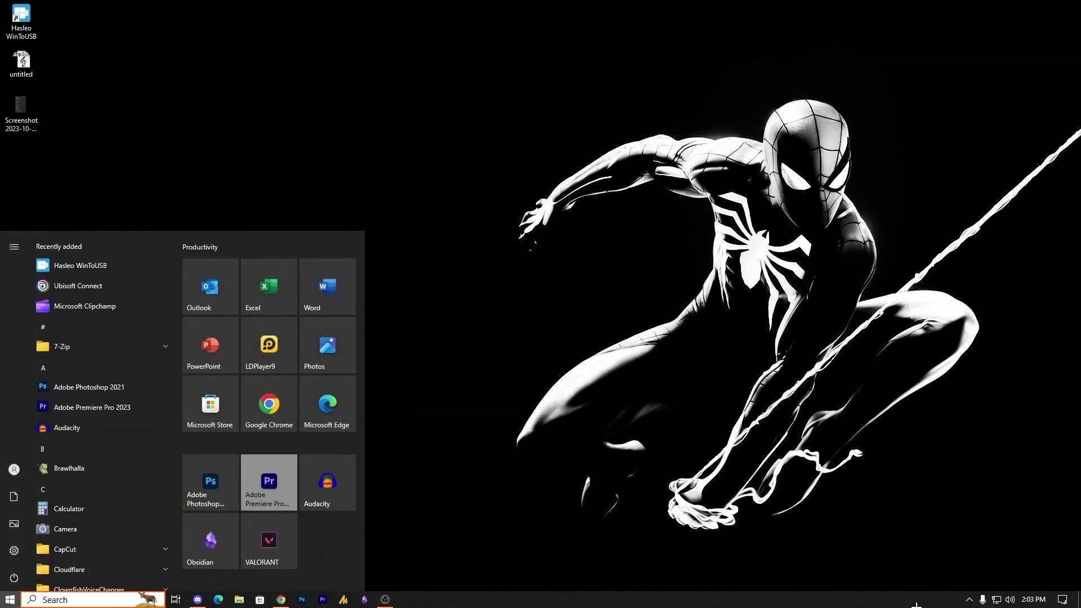
{"action": "left_click", "coordinate": [14, 550]}
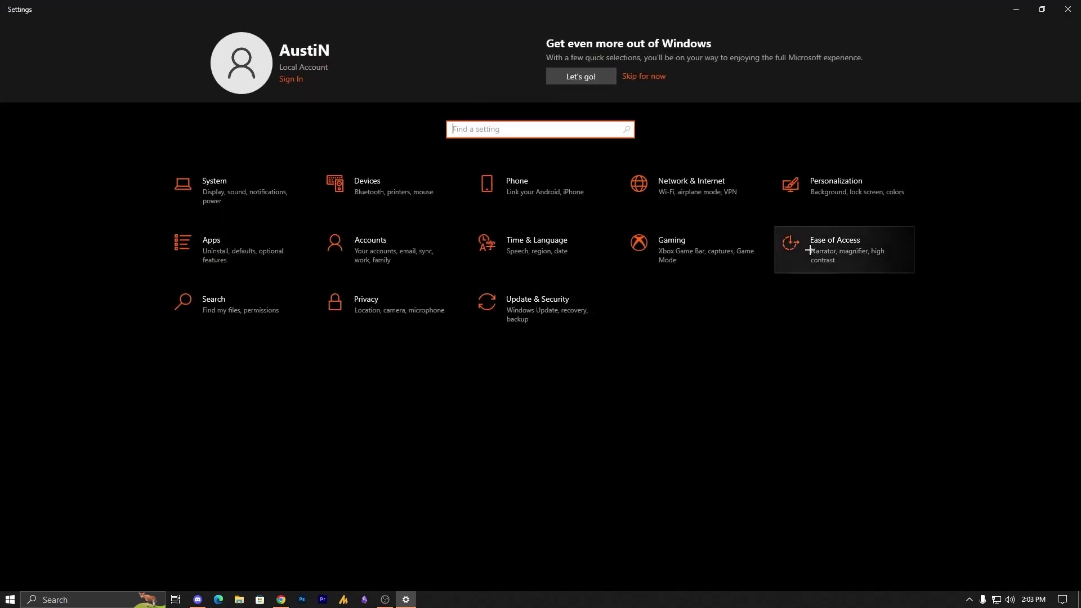
{"action": "left_click", "coordinate": [713, 193]}
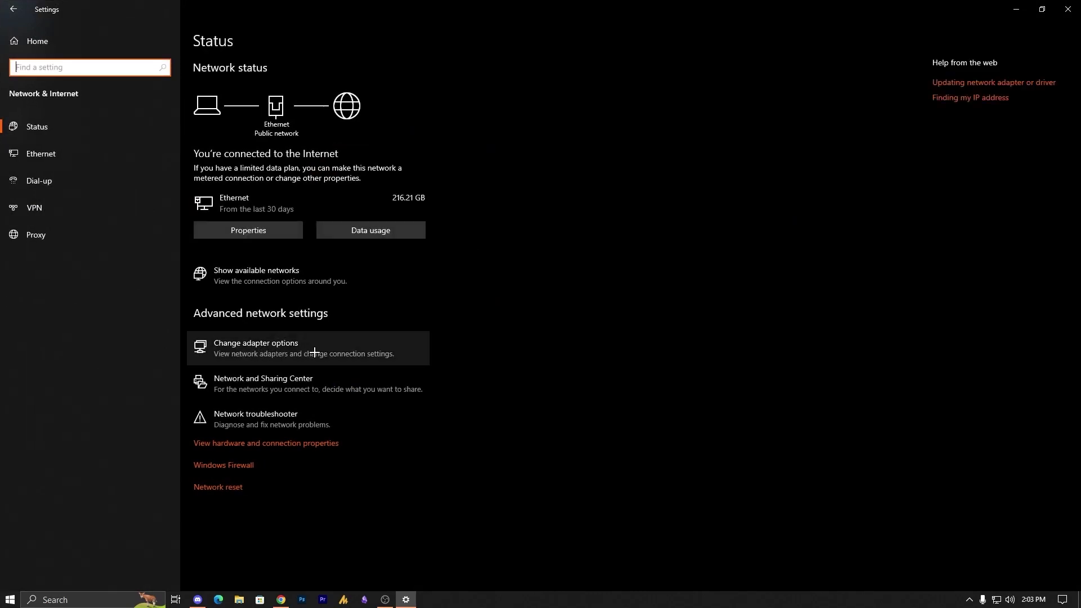
{"action": "left_click", "coordinate": [322, 352]}
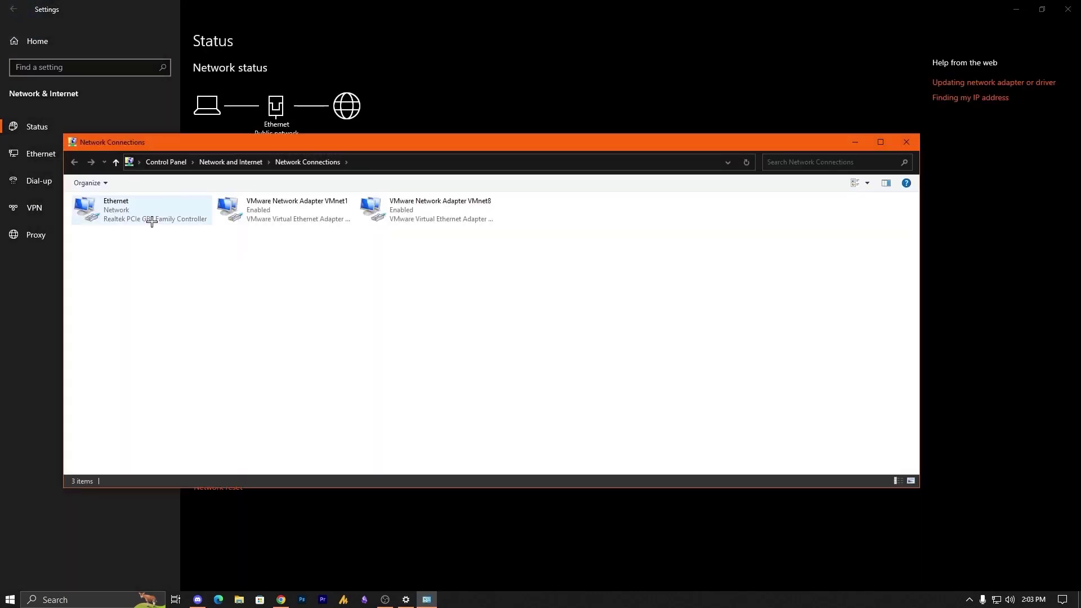
{"action": "left_click", "coordinate": [152, 222]}
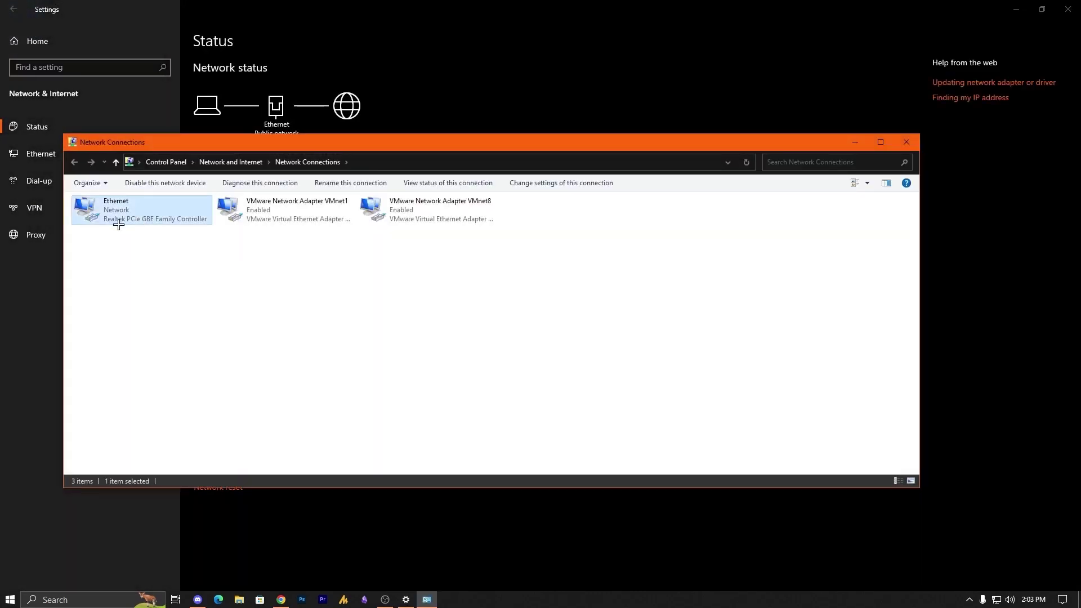
{"action": "double_click", "coordinate": [150, 219]}
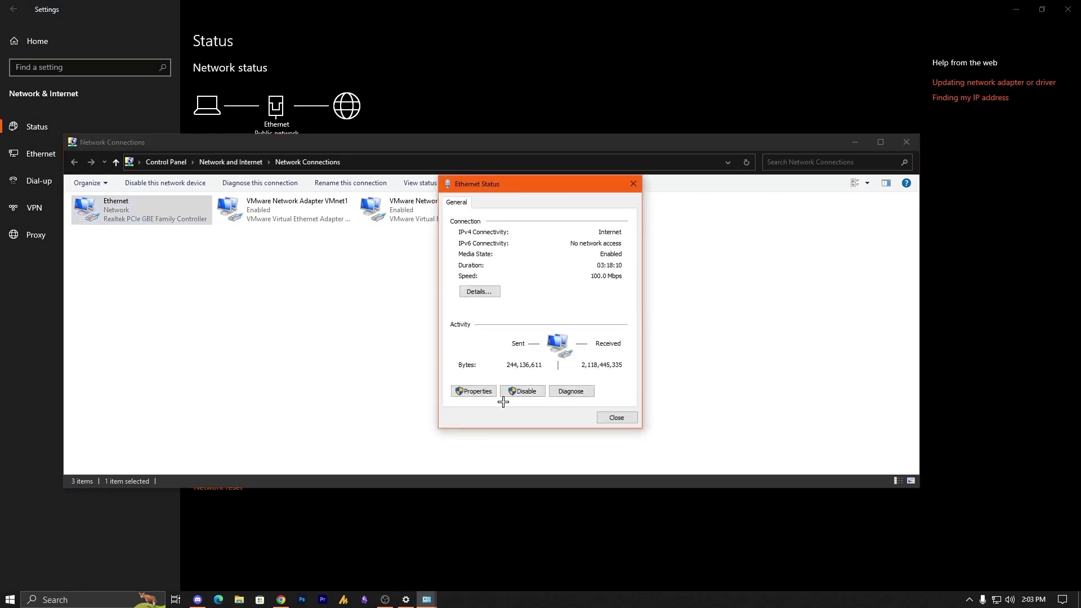
Confirm Ethernet IPv4 obtains IP and DNS automatically, then close all network windows and Settings.
{"action": "left_click", "coordinate": [474, 392]}
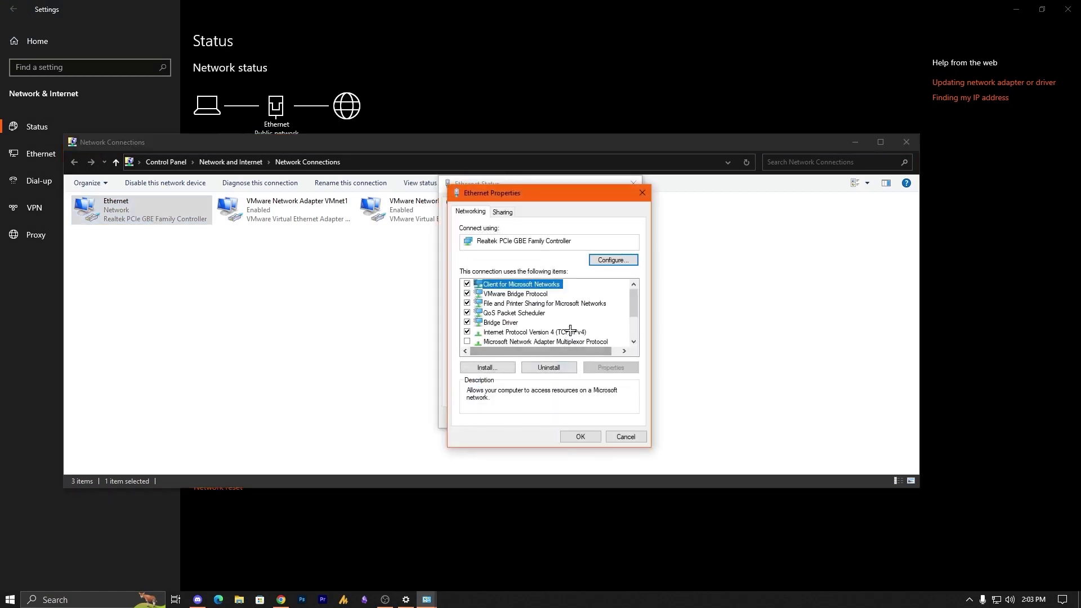
{"action": "left_click", "coordinate": [580, 332]}
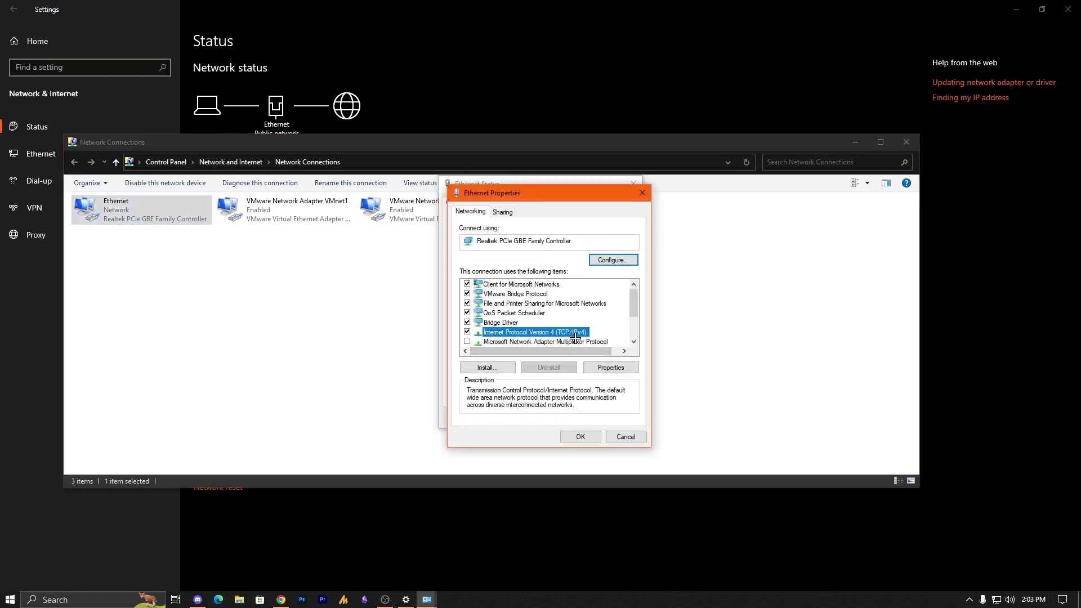
{"action": "left_click", "coordinate": [611, 367]}
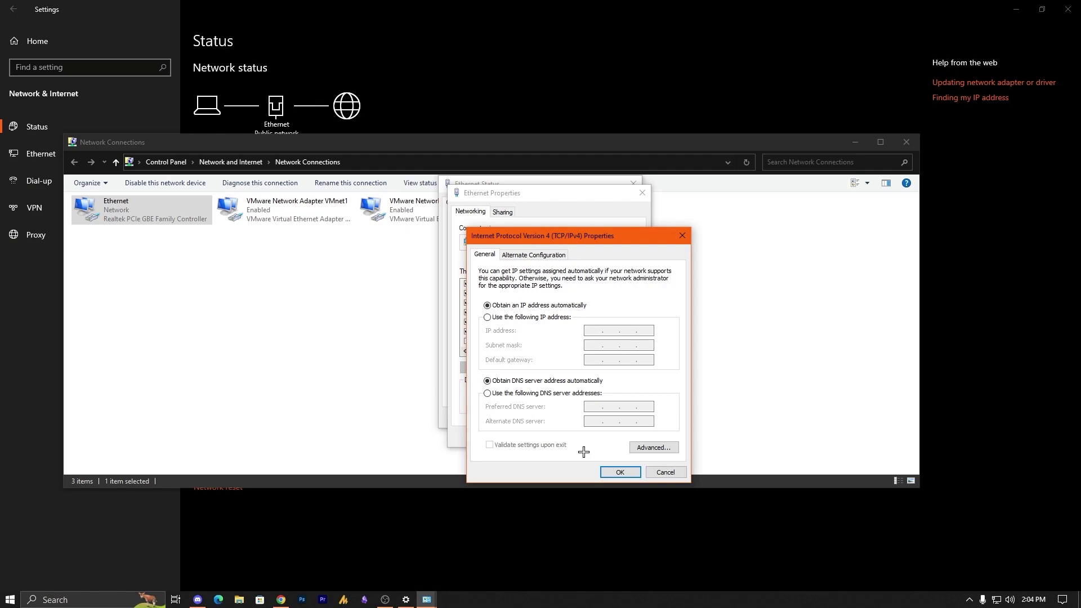
{"action": "left_click", "coordinate": [621, 473]}
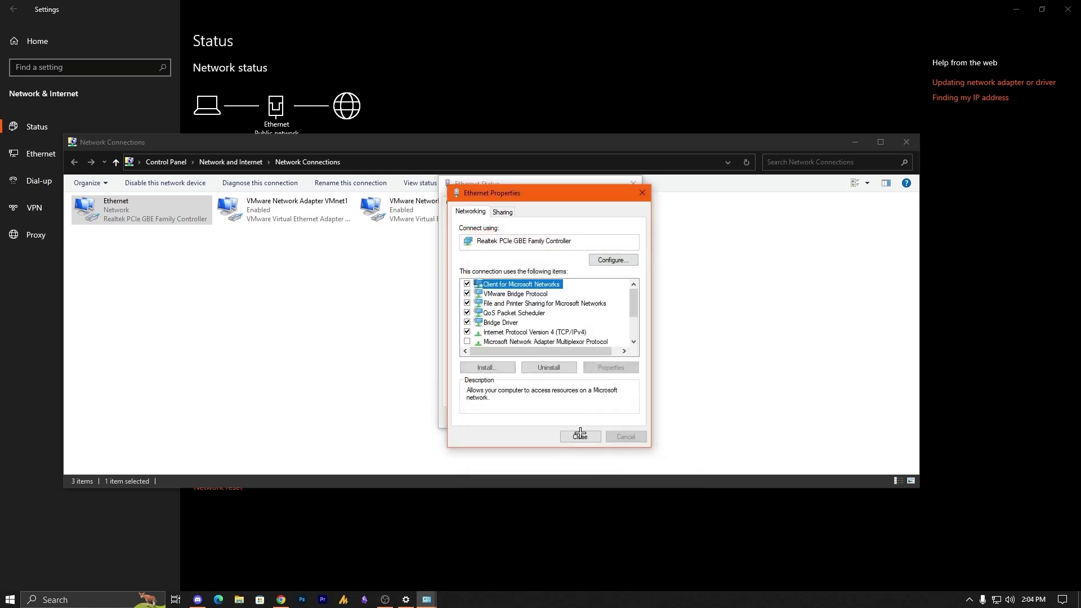
{"action": "left_click", "coordinate": [563, 332]}
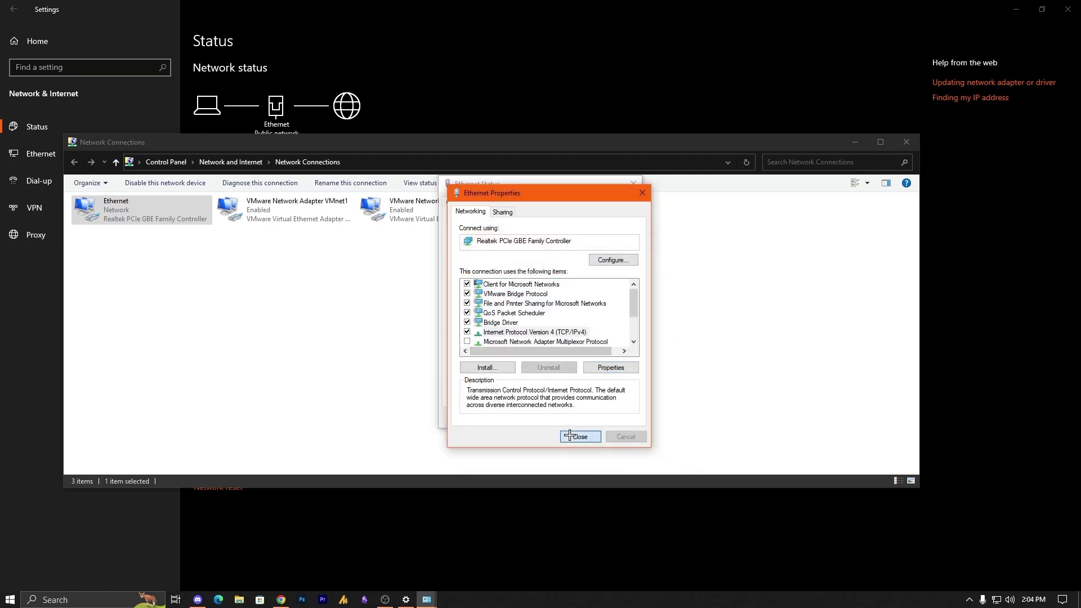
{"action": "left_click", "coordinate": [580, 437]}
{"action": "left_click", "coordinate": [621, 419]}
{"action": "left_click", "coordinate": [907, 142]}
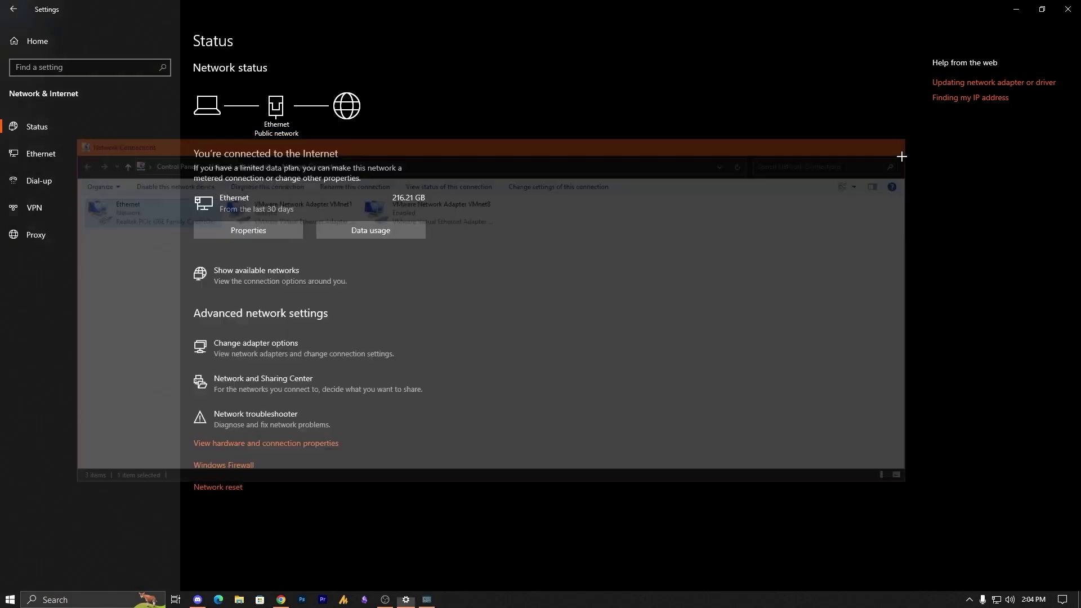
{"action": "left_click", "coordinate": [1069, 9]}
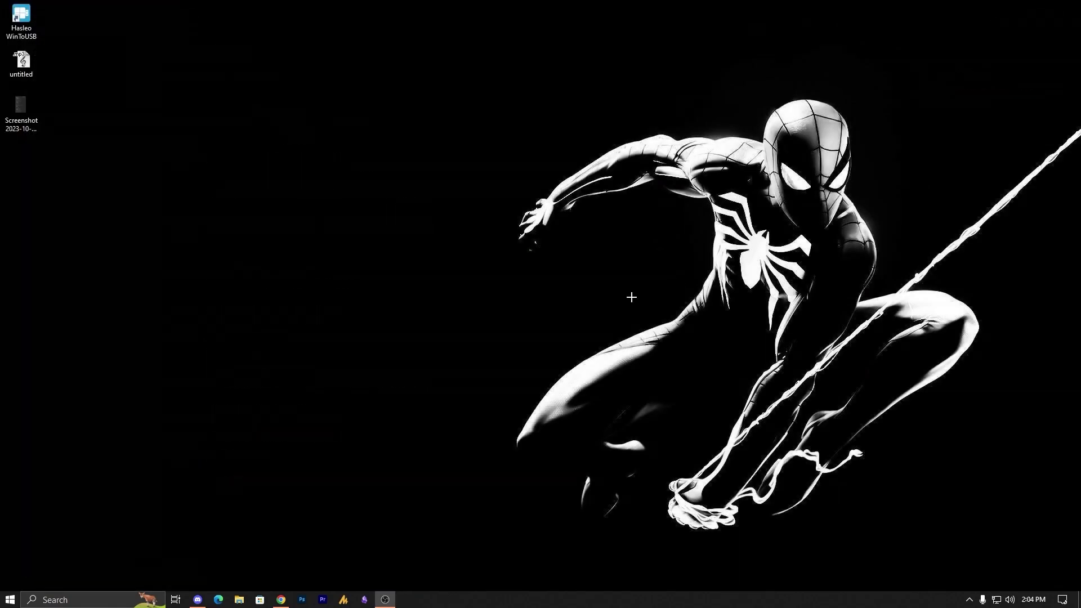
Launch Command Prompt as administrator from the cmd search.
{"action": "key", "text": "super"}
{"action": "type", "text": "cmd"}
{"action": "key", "text": "shift+F10"}
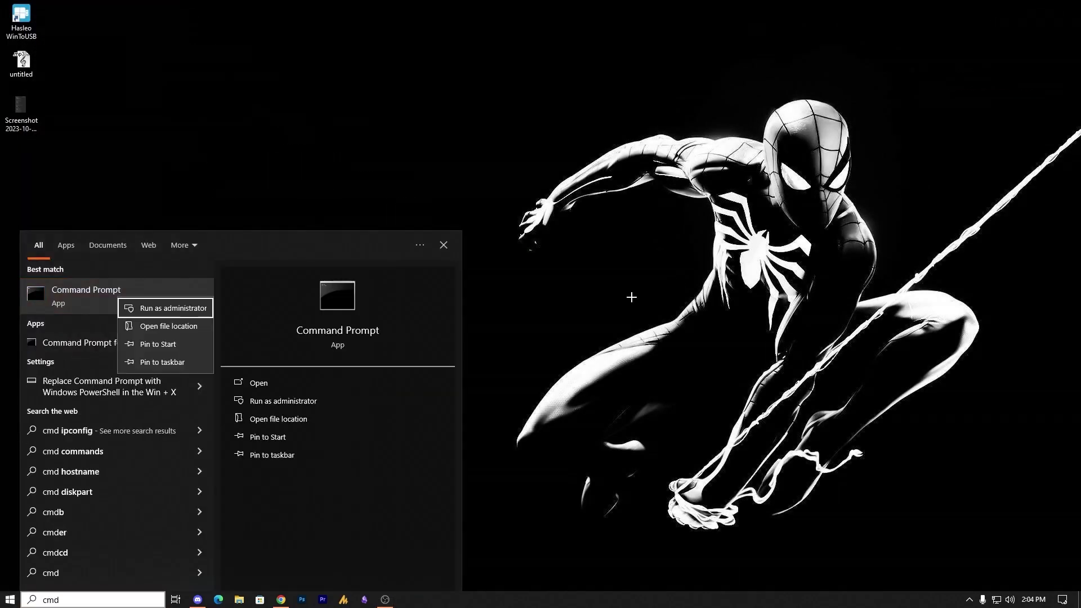
{"action": "key", "text": "Return"}
Run ipconfig/release and ipconfig/renew, then reposition and enlarge the Command Prompt window.
{"action": "type", "text": "ipconfig/ren"}
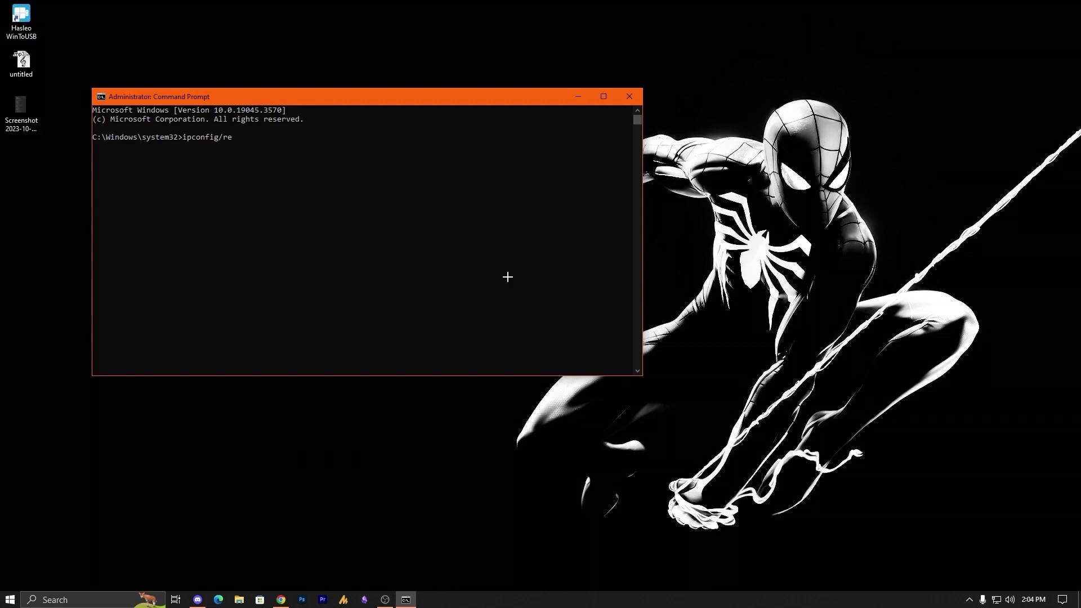
{"action": "key", "text": "BackSpace"}
{"action": "type", "text": "elease"}
{"action": "key", "text": "Return"}
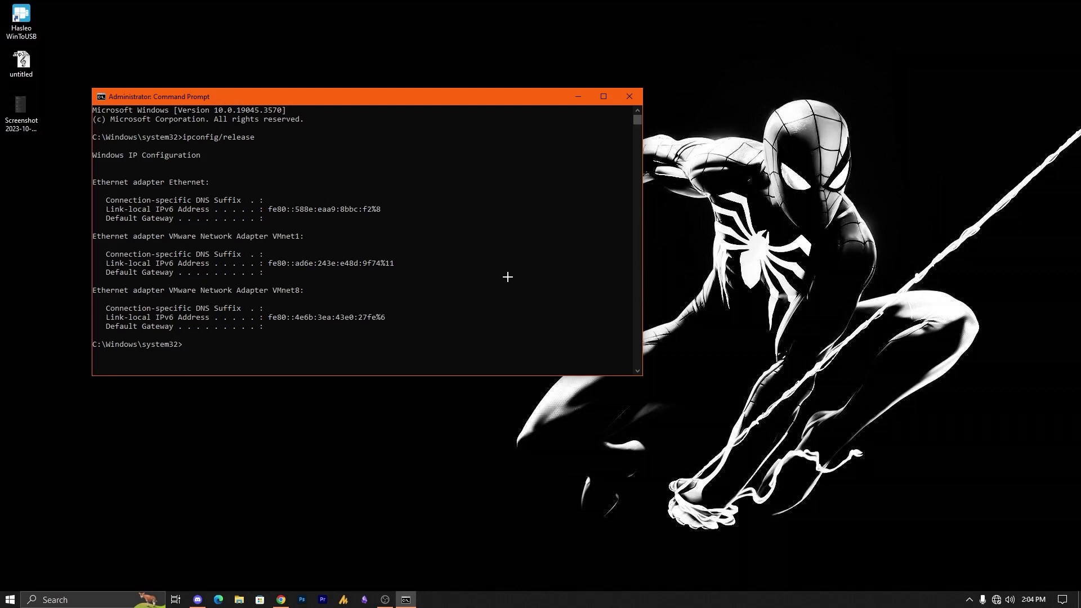
{"action": "type", "text": "ipconfig/renew"}
{"action": "key", "text": "Return"}
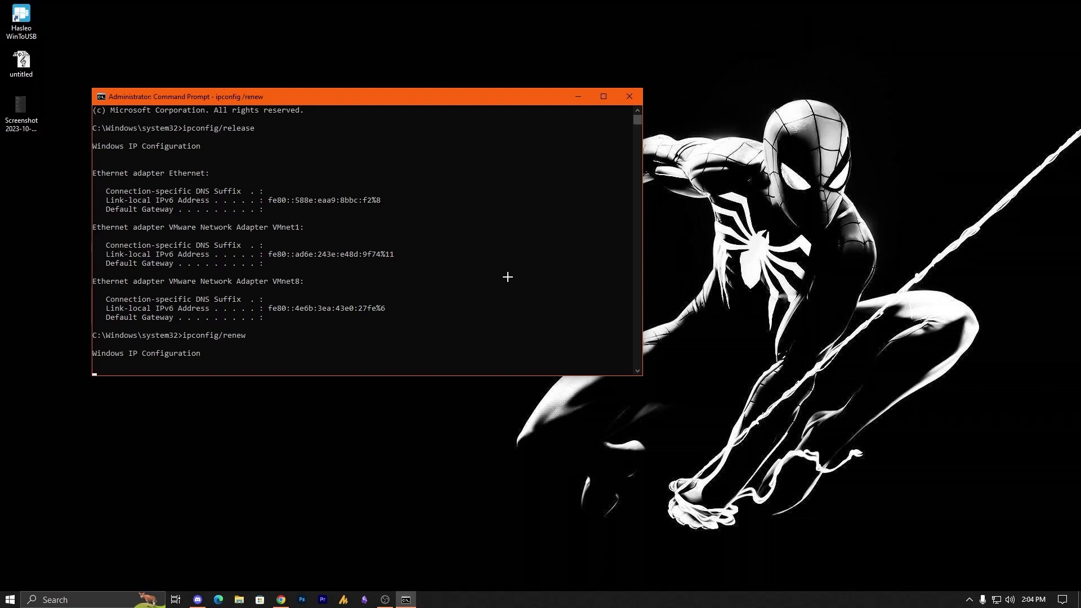
{"action": "left_click_drag", "start_coordinate": [508, 277], "coordinate": [553, 305]}
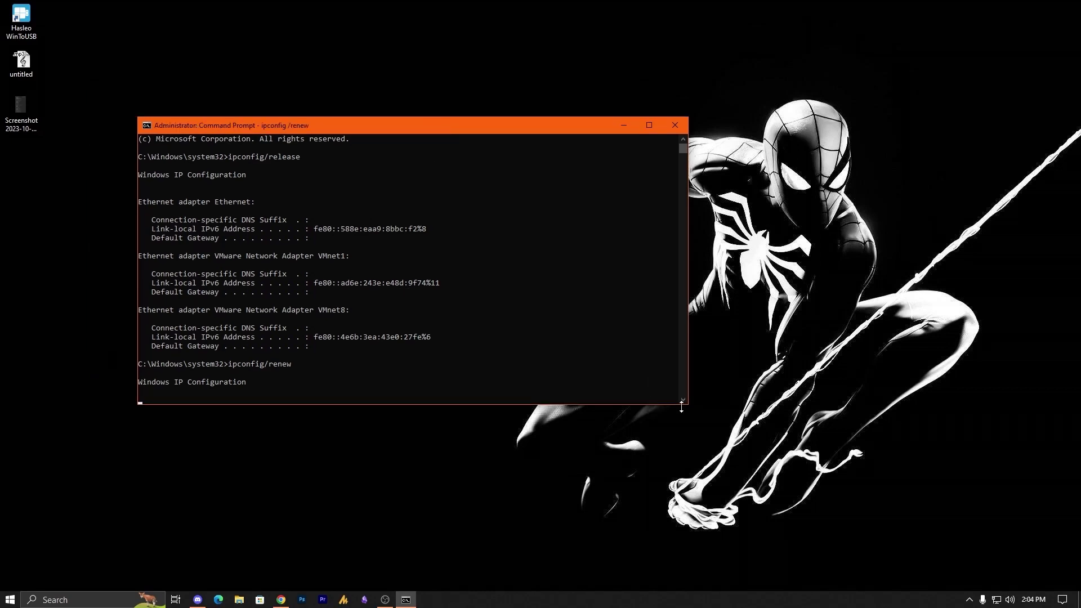
{"action": "left_click_drag", "start_coordinate": [686, 406], "coordinate": [816, 469]}
Flush the DNS resolver cache with ipconfig/flushdns.
{"action": "type", "text": "ipconfig/flushdns"}
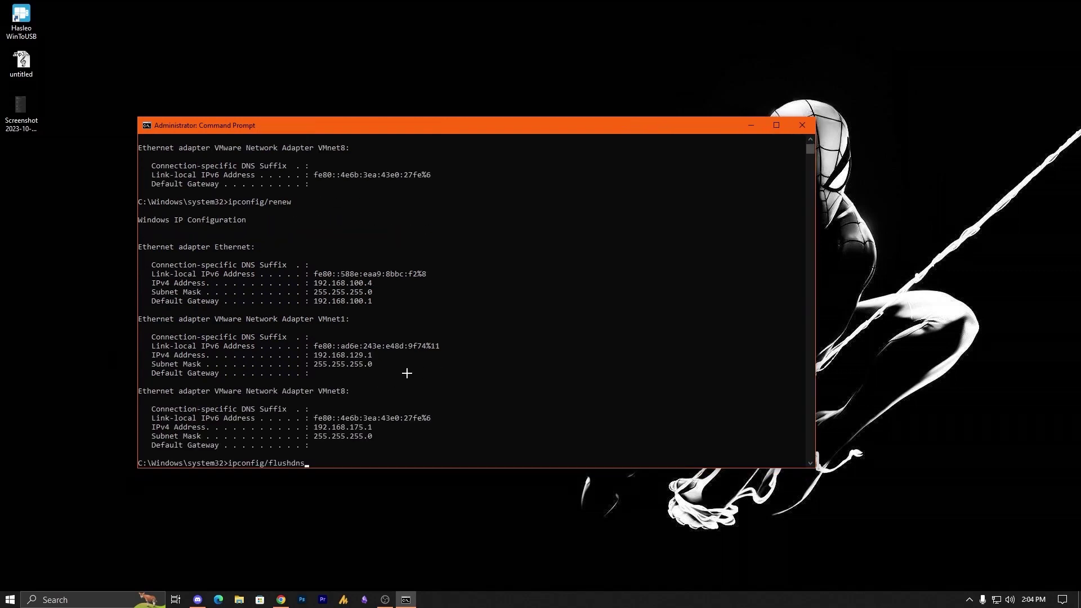
{"action": "scroll", "coordinate": [395, 376], "scroll_direction": "down", "scroll_amount": 3}
{"action": "left_click_drag", "start_coordinate": [228, 382], "coordinate": [331, 387]}
{"action": "key", "text": "ctrl+c"}
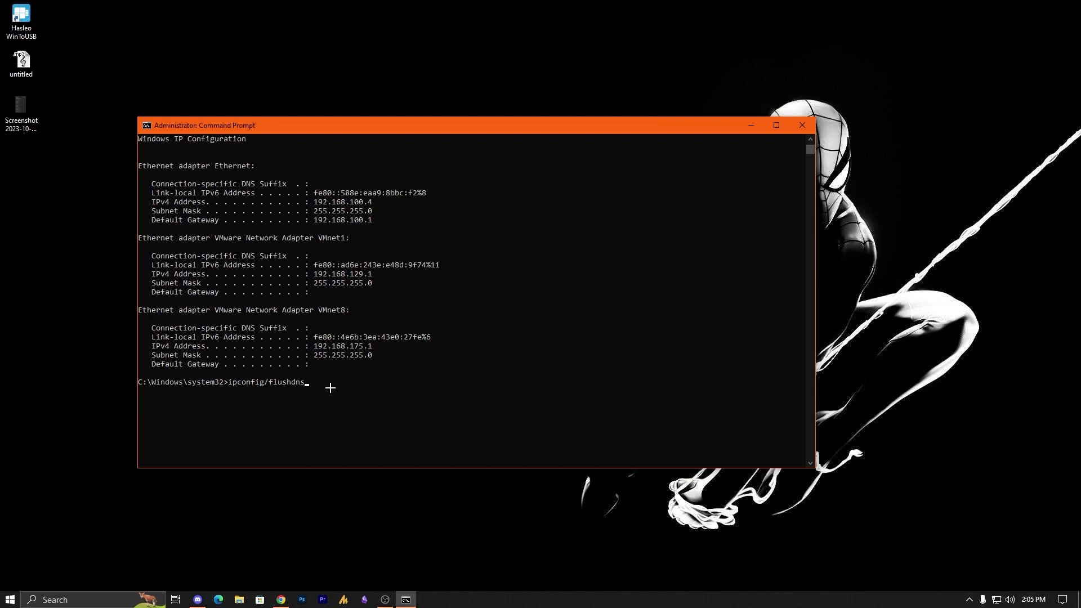
{"action": "key", "text": "Return"}
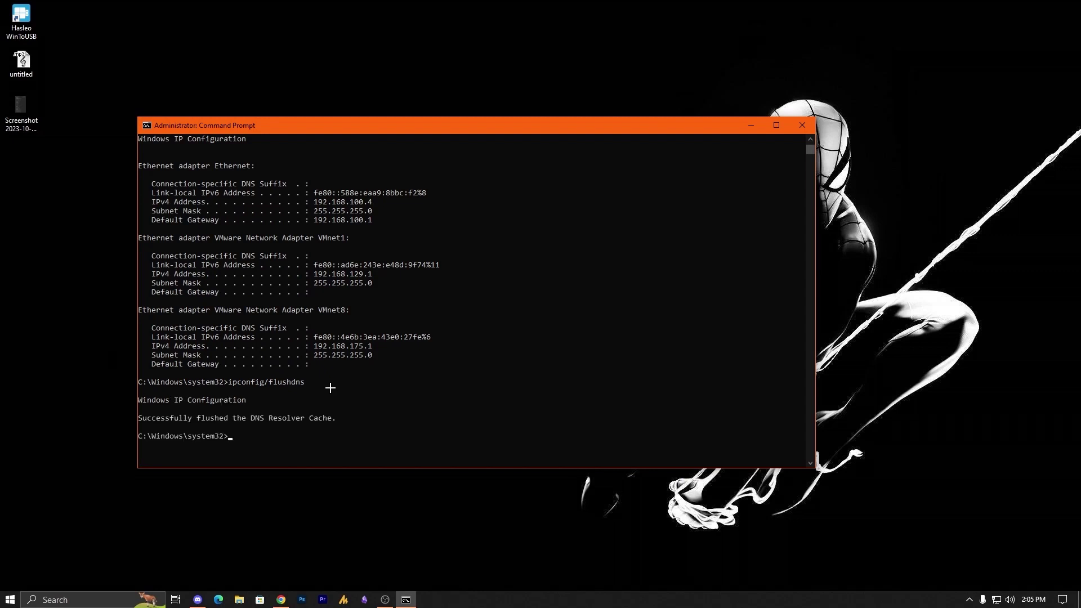
Run ipconfig/registerdns, then close Command Prompt with exit.
{"action": "type", "text": "ipconfig/r"}
{"action": "type", "text": "egisterdns"}
{"action": "key", "text": "Return"}
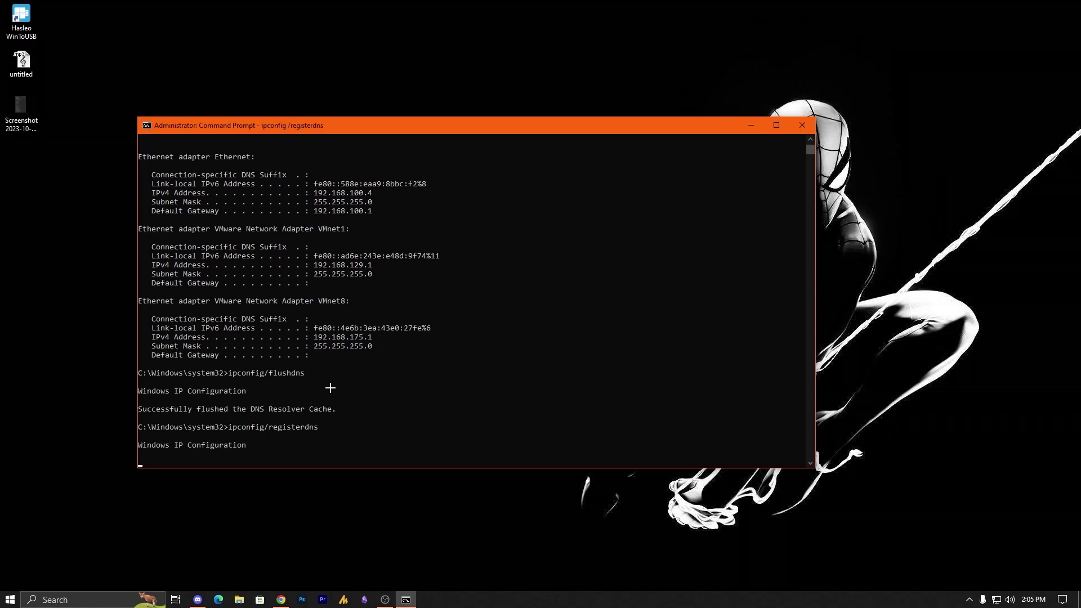
{"action": "type", "text": "exit"}
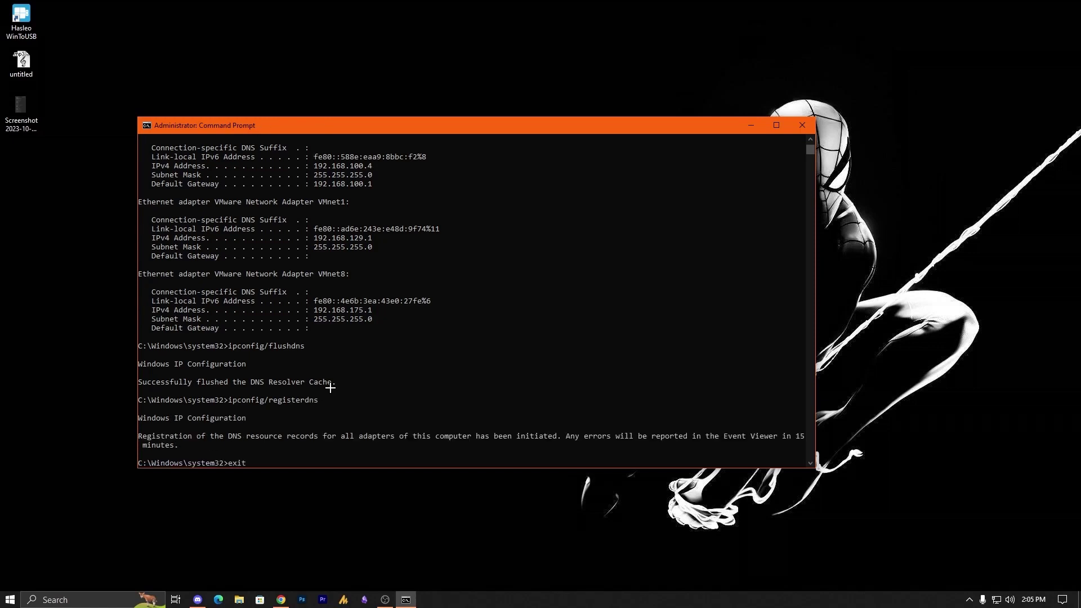
{"action": "key", "text": "Return"}
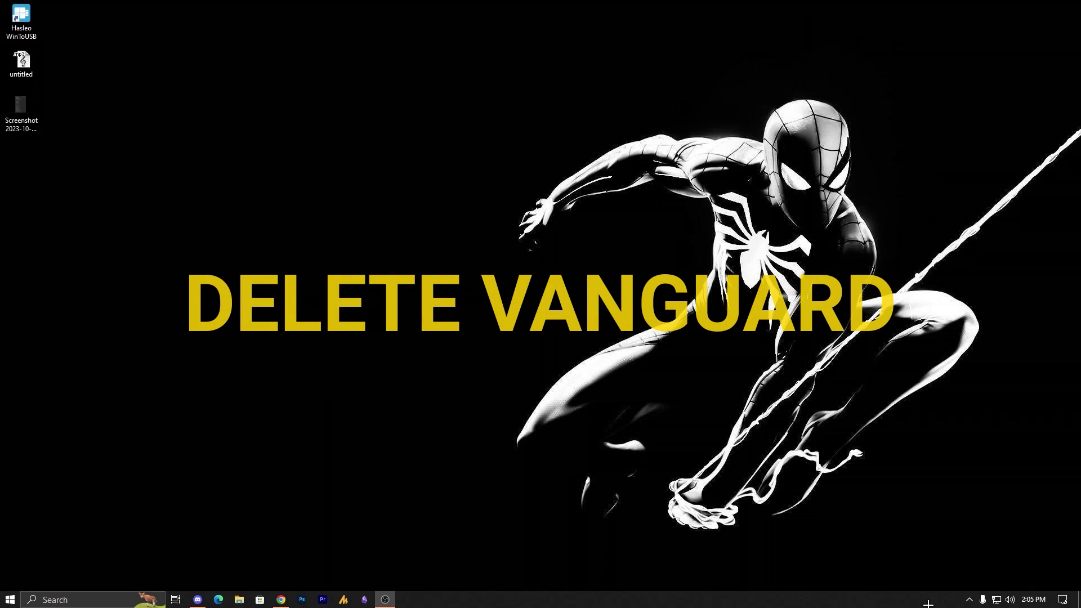
Choose Uninstall Vanguard from the Vanguard tray icon's More menu, then open File Explorer.
{"action": "left_click", "coordinate": [968, 600]}
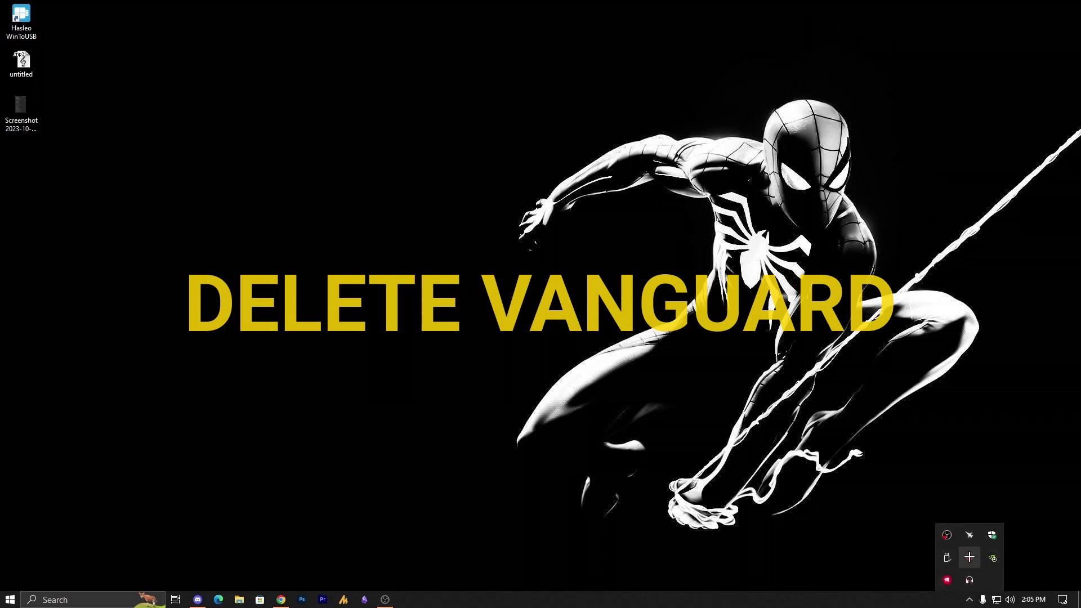
{"action": "right_click", "coordinate": [969, 558]}
{"action": "mouse_move", "coordinate": [1025, 550]}
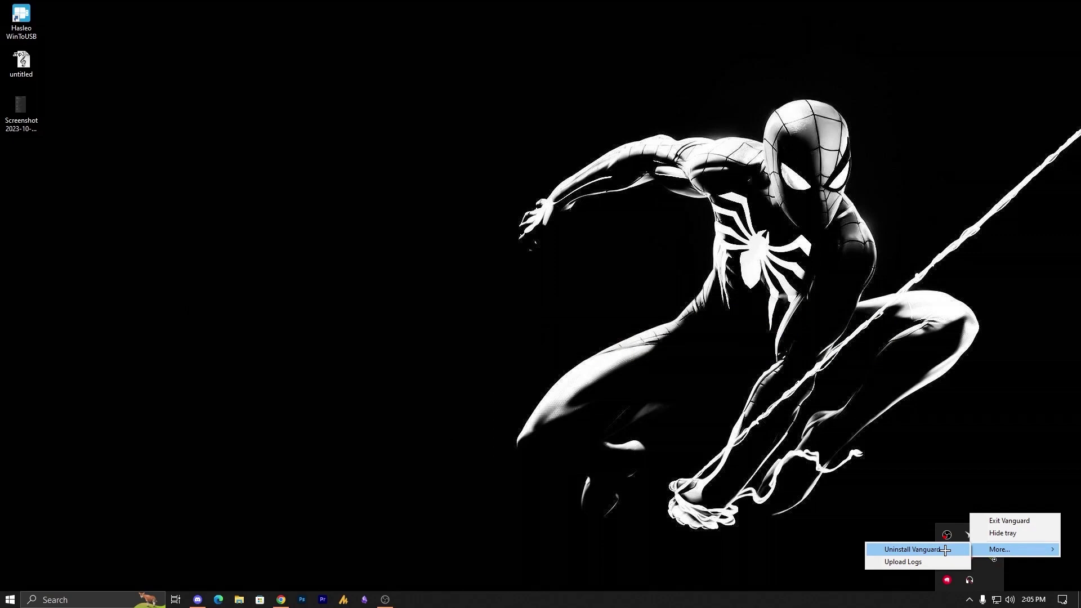
{"action": "left_click", "coordinate": [946, 550]}
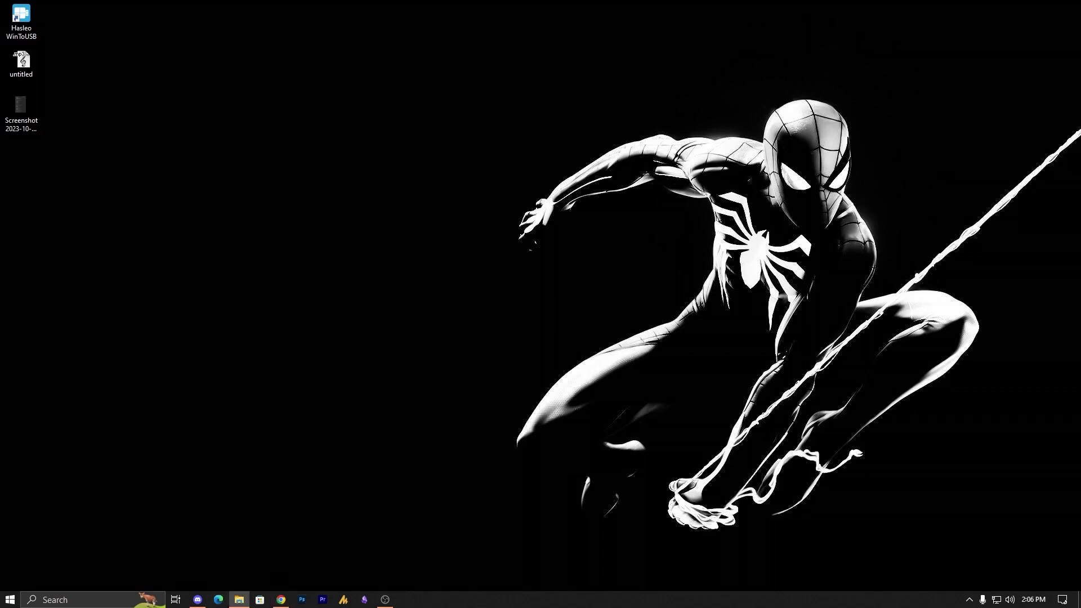
{"action": "key", "text": "super+e"}
Widen File Explorer and browse to C:\Program Files.
{"action": "left_click_drag", "start_coordinate": [725, 338], "coordinate": [1005, 337]}
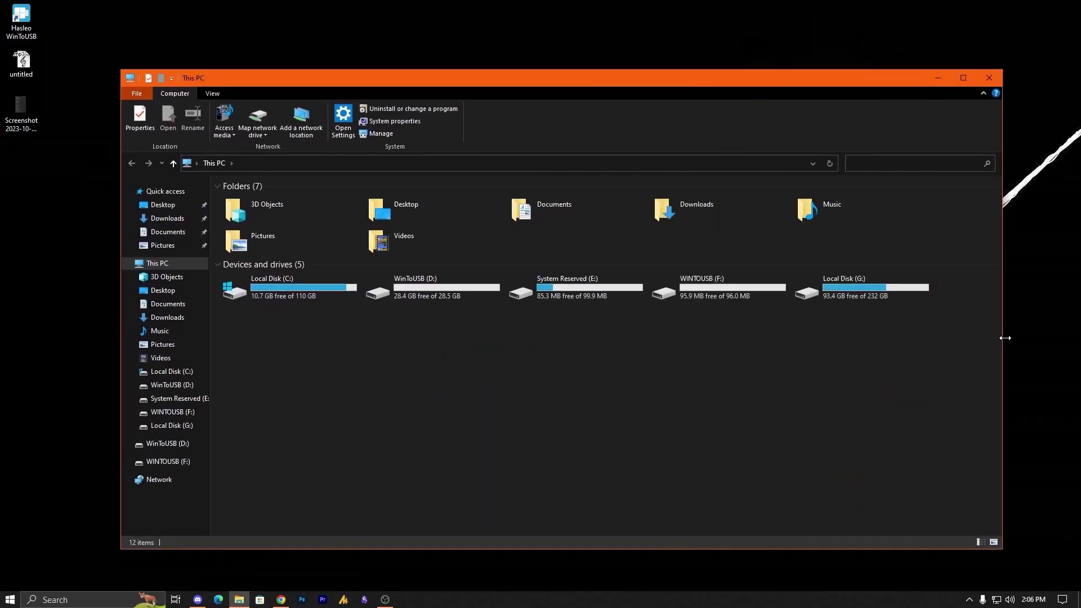
{"action": "double_click", "coordinate": [270, 288]}
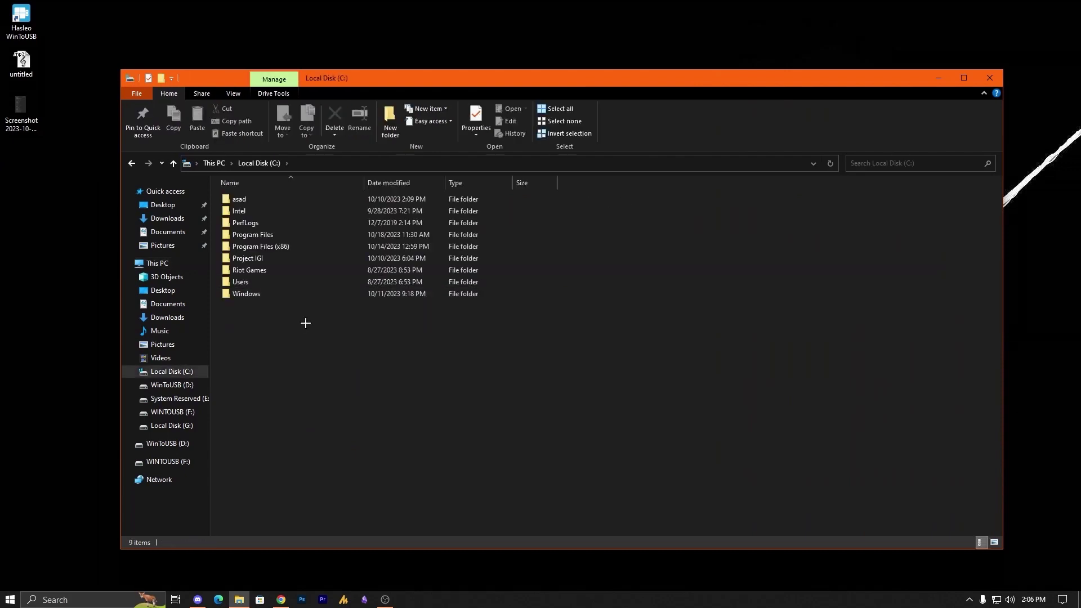
{"action": "double_click", "coordinate": [280, 235]}
Inspect the Riot Vanguard folder without deleting it, then return to Local Disk (C:).
{"action": "left_click", "coordinate": [286, 293]}
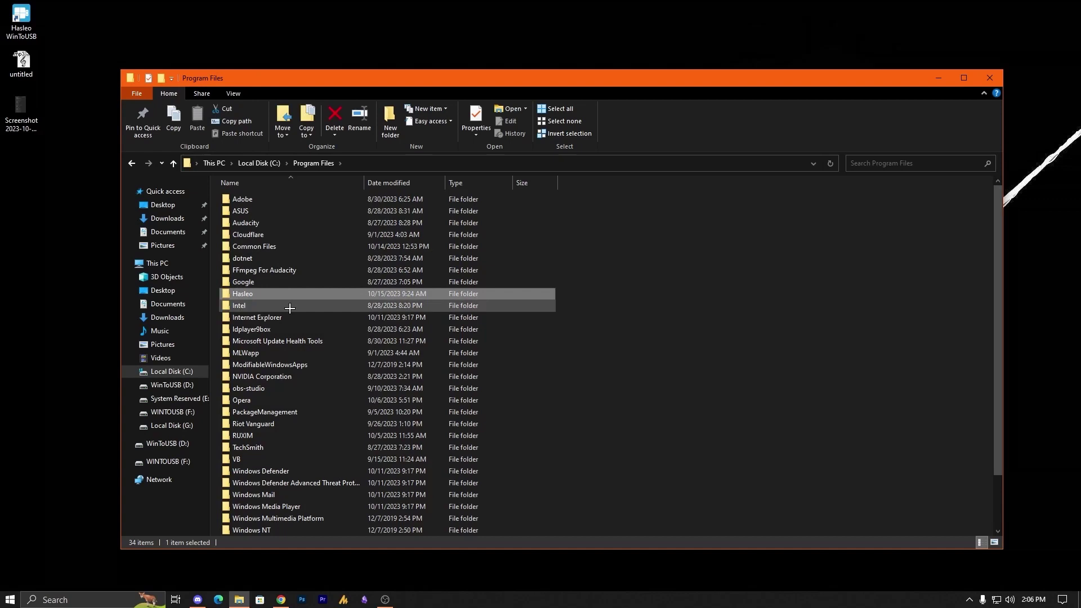
{"action": "left_click", "coordinate": [264, 423]}
{"action": "right_click", "coordinate": [265, 424]}
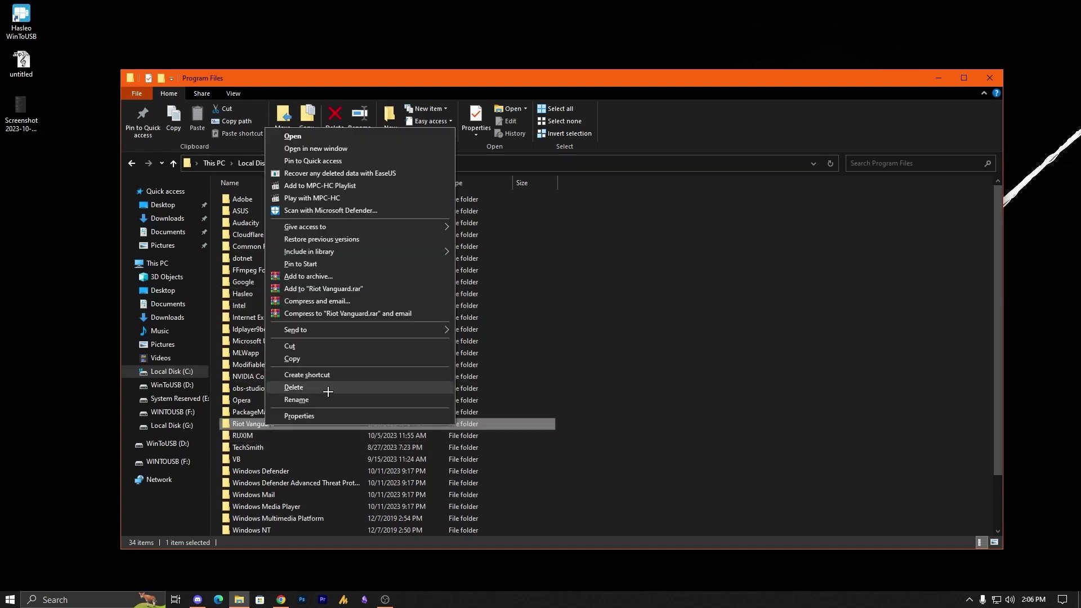
{"action": "left_click", "coordinate": [582, 497]}
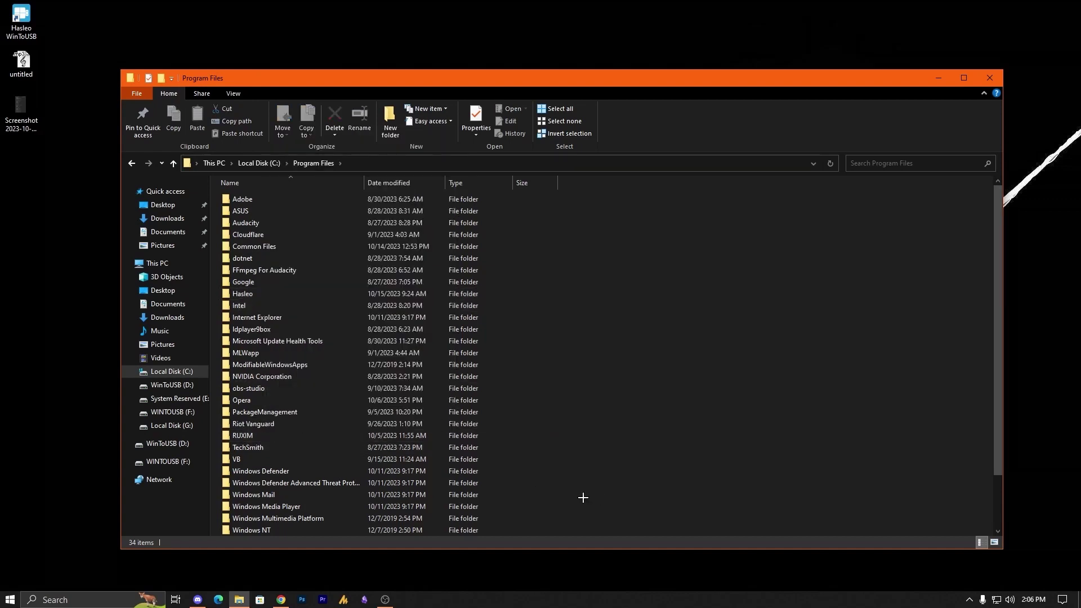
{"action": "mouse_move", "coordinate": [334, 424]}
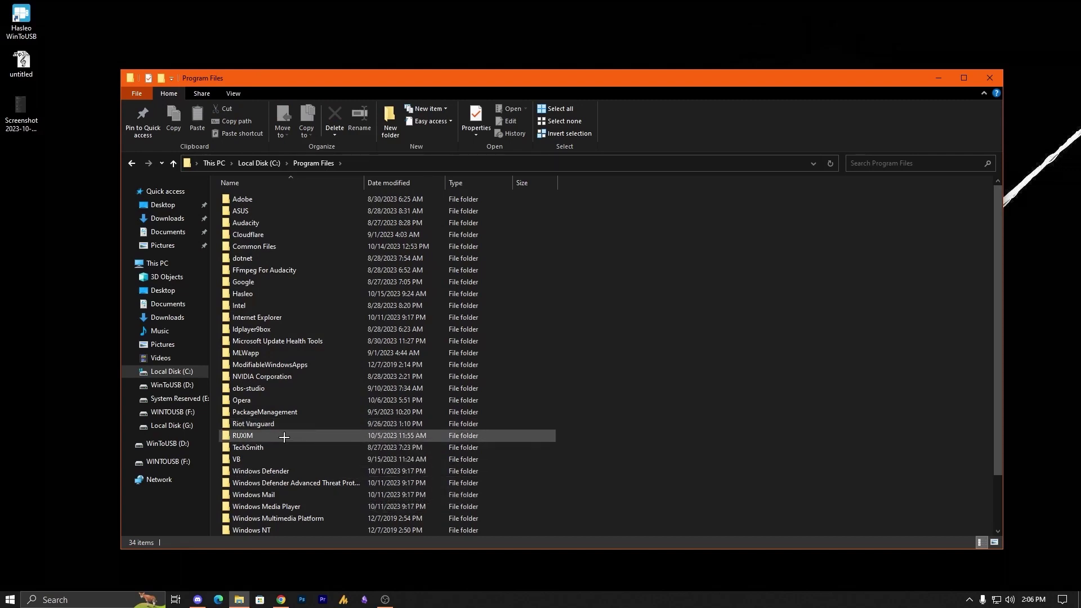
{"action": "left_click", "coordinate": [265, 425]}
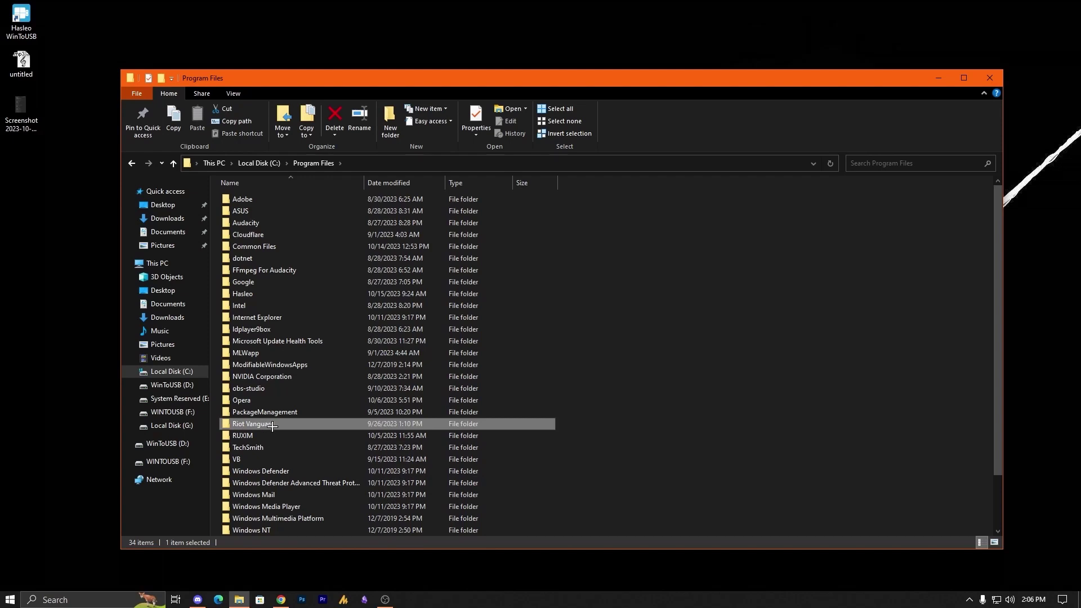
{"action": "left_click", "coordinate": [191, 375]}
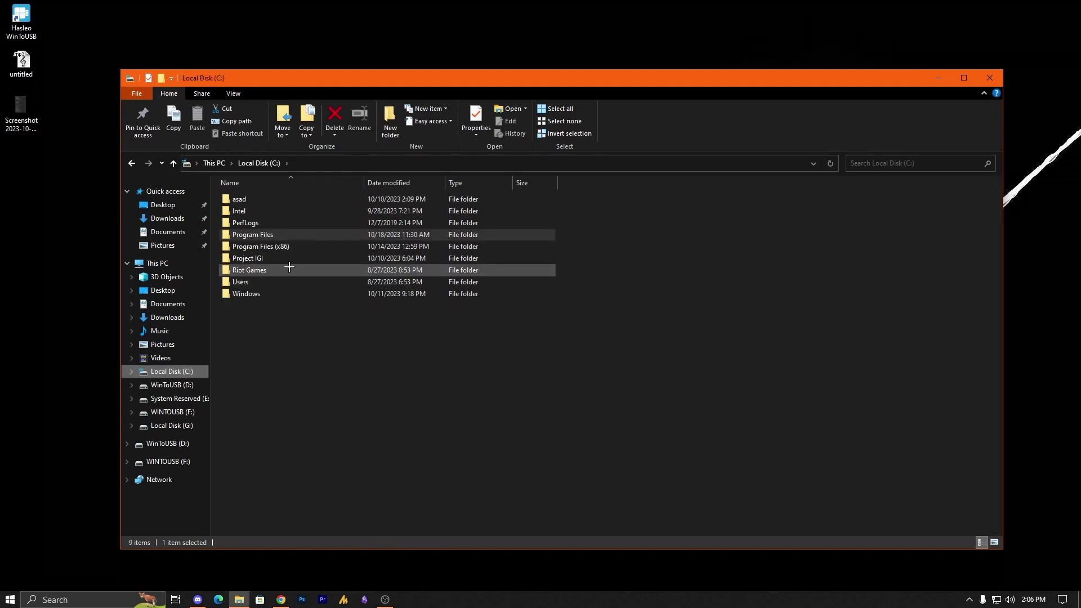
Reach the user's AppData folder from C:\Users via the address bar, then close the window.
{"action": "double_click", "coordinate": [260, 281]}
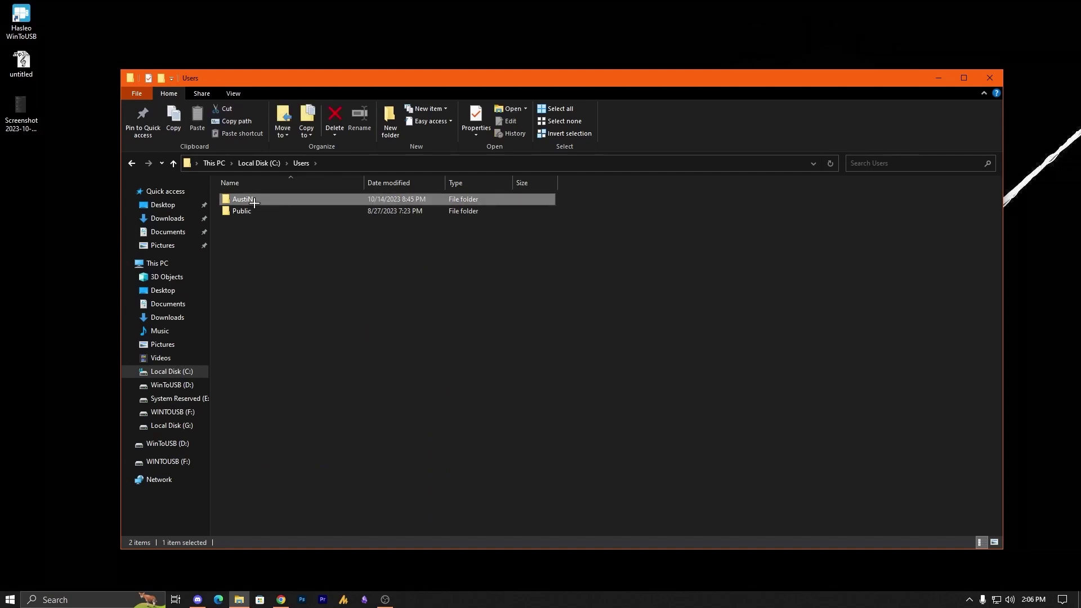
{"action": "double_click", "coordinate": [244, 199]}
{"action": "left_click", "coordinate": [388, 164]}
{"action": "left_click", "coordinate": [388, 164]}
{"action": "type", "text": "\\AppData"}
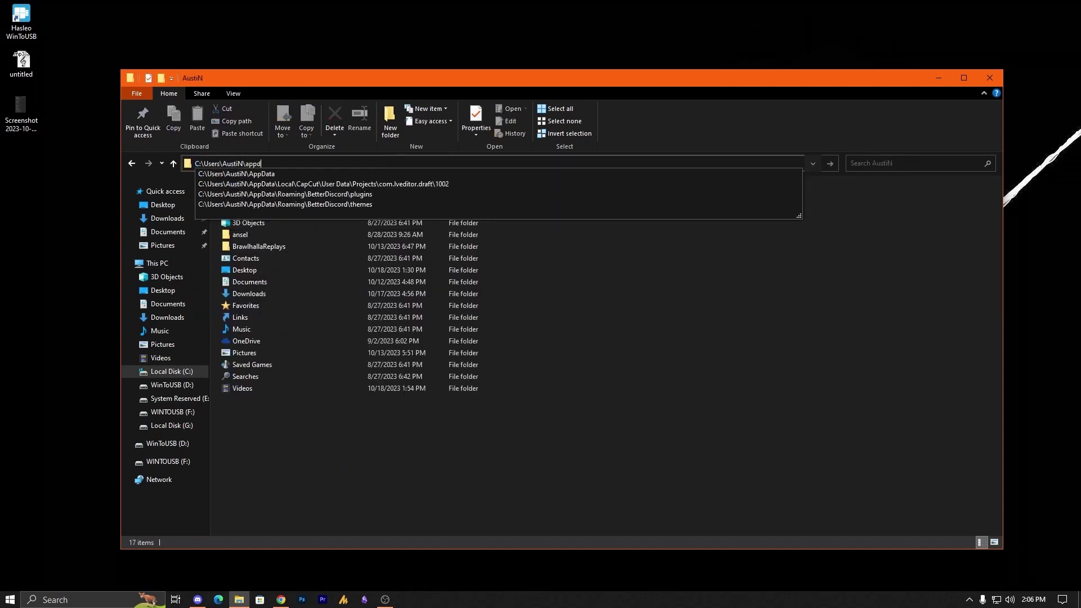
{"action": "key", "text": "Return"}
{"action": "left_click", "coordinate": [399, 165]}
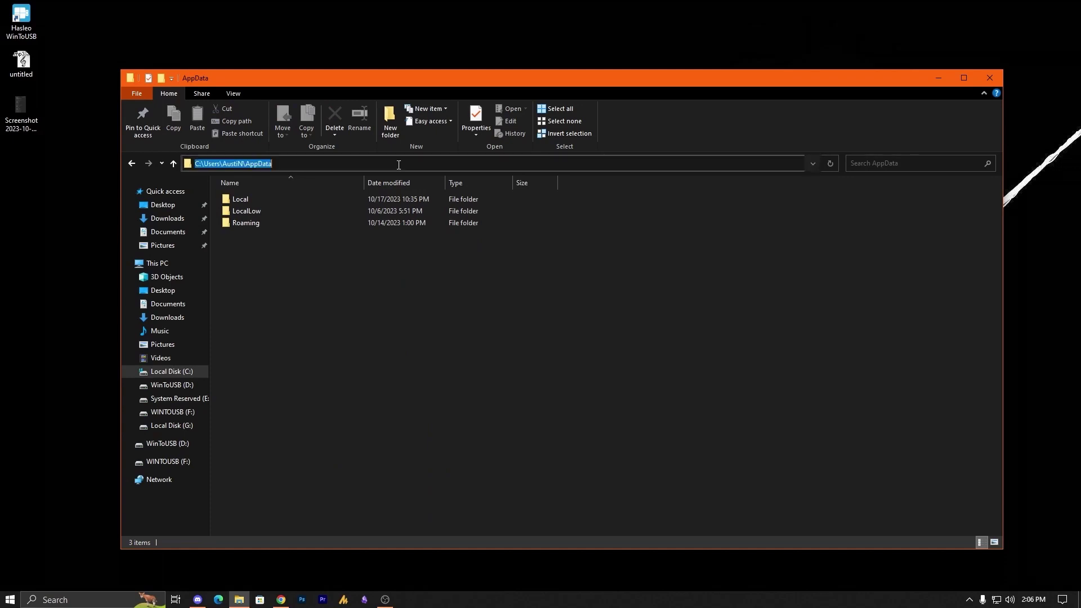
{"action": "left_click_drag", "start_coordinate": [246, 164], "coordinate": [239, 167]}
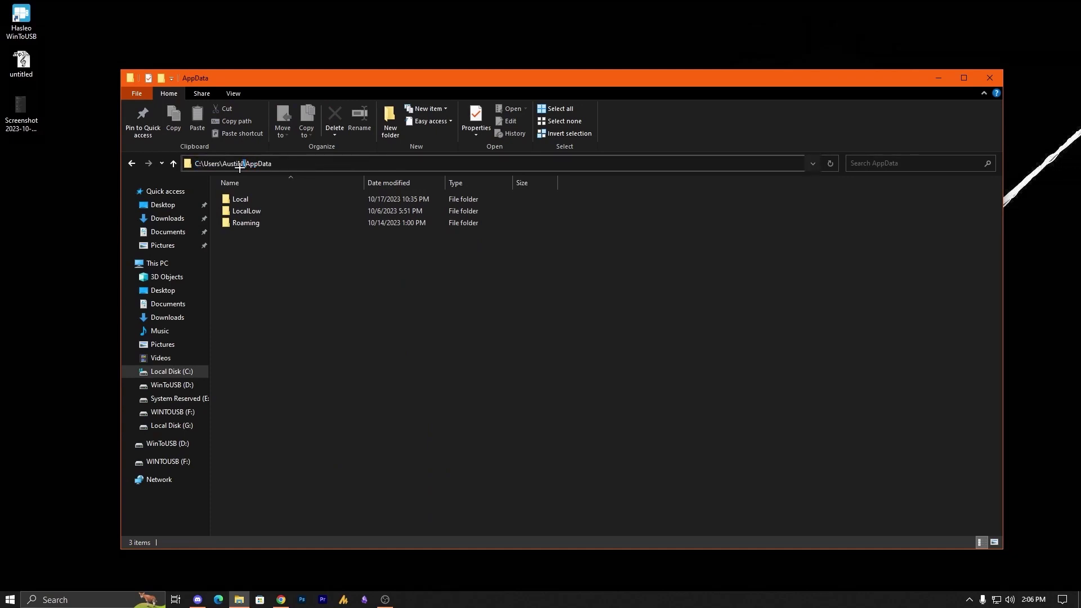
{"action": "left_click", "coordinate": [990, 78]}
Open the %localappdata% folder from the Run dialog.
{"action": "key", "text": "super"}
{"action": "key", "text": "super+r"}
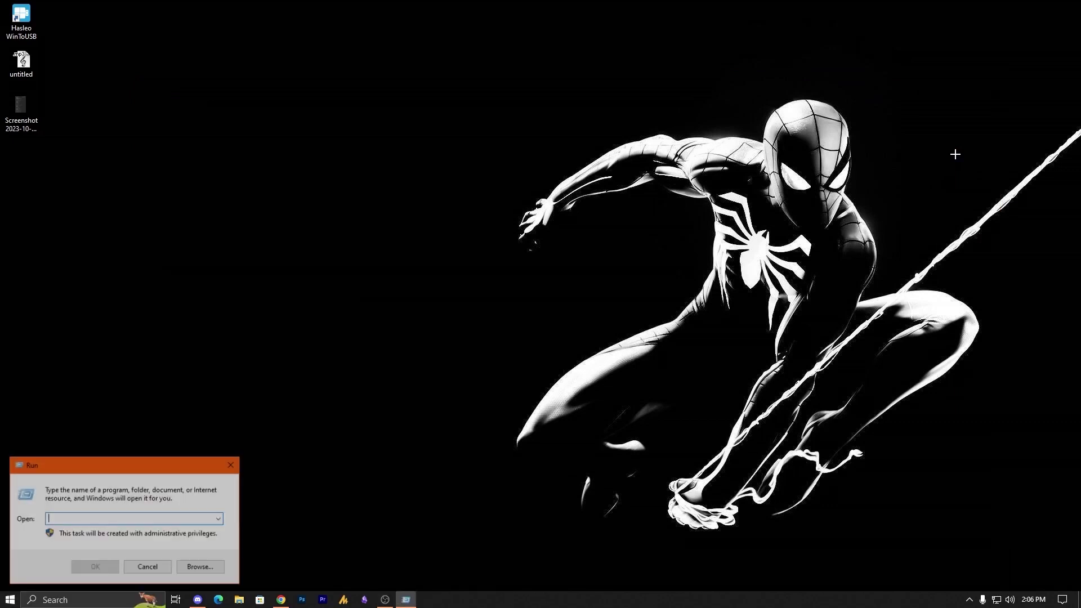
{"action": "type", "text": "%l"}
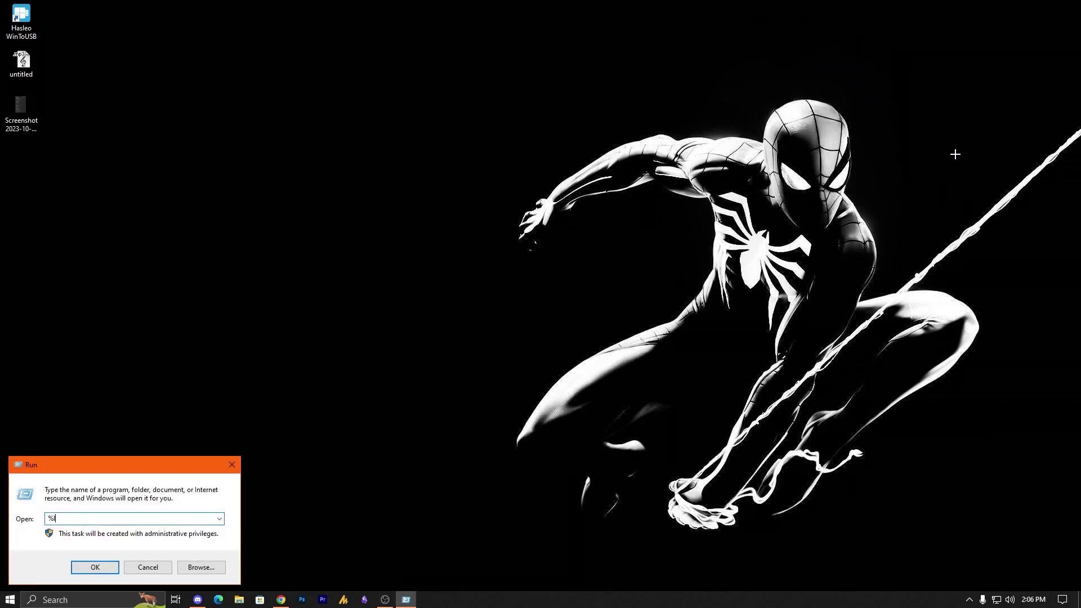
{"action": "type", "text": "ocalappdata%"}
{"action": "key", "text": "Return"}
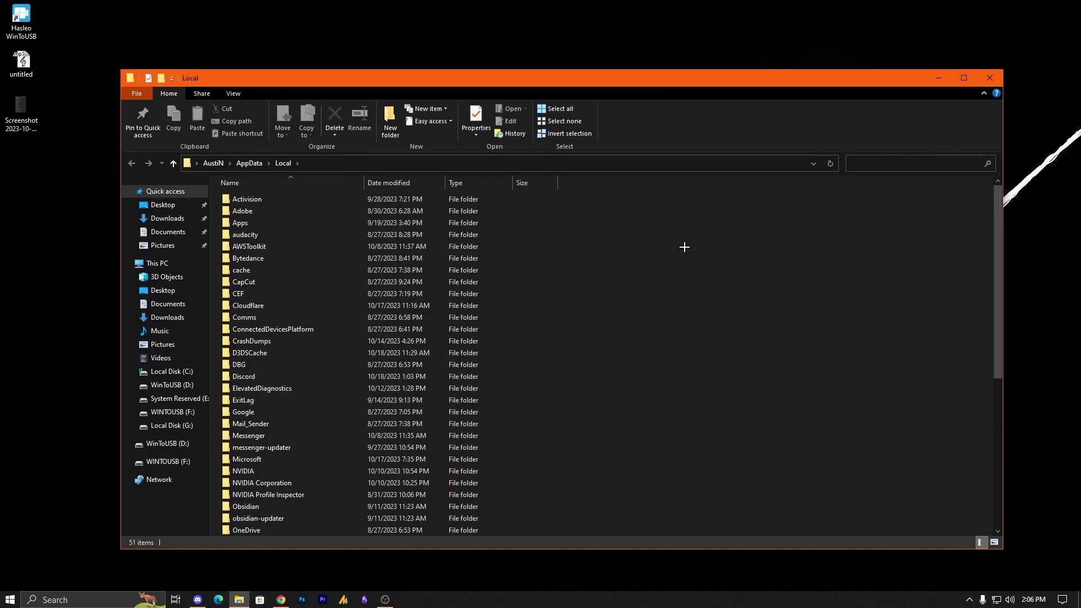
Delete the VALORANT folder from AppData\Local.
{"action": "scroll", "coordinate": [289, 307], "scroll_direction": "down", "scroll_amount": 2}
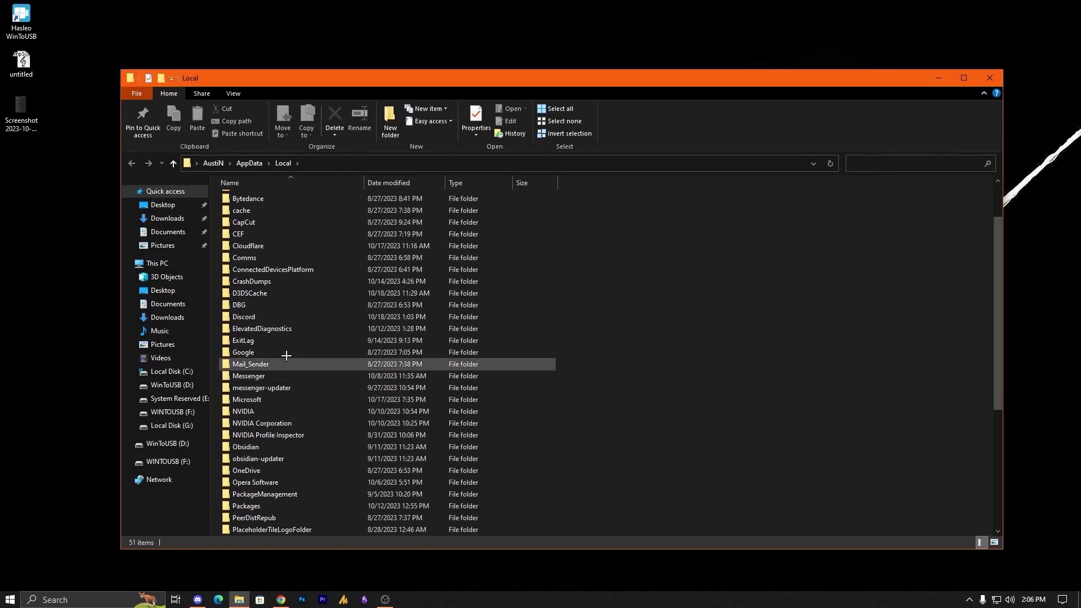
{"action": "scroll", "coordinate": [279, 383], "scroll_direction": "down", "scroll_amount": 6}
{"action": "left_click", "coordinate": [270, 473]}
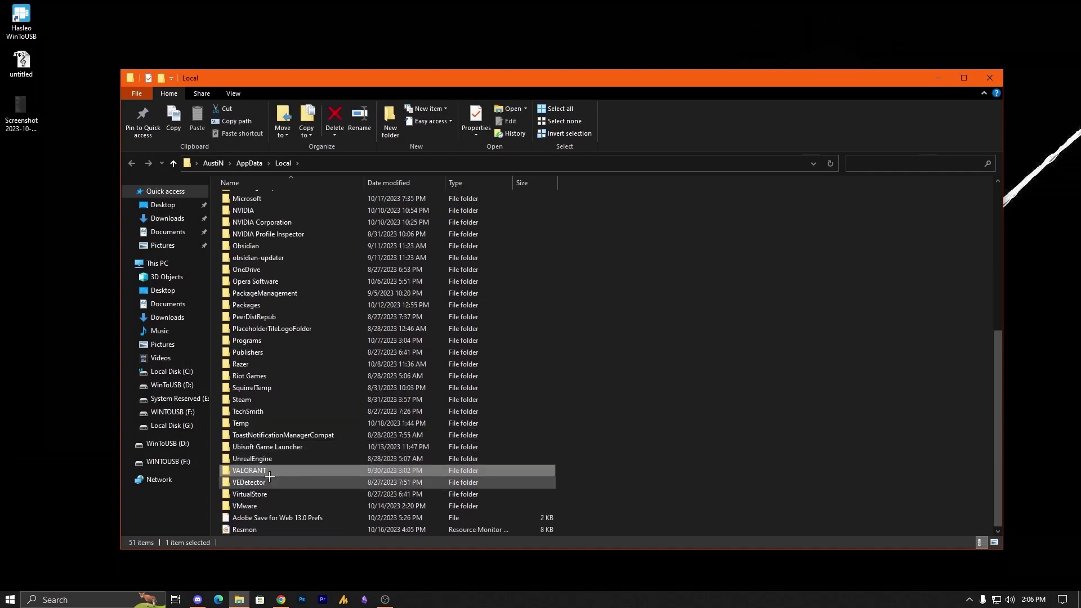
{"action": "double_click", "coordinate": [269, 472]}
{"action": "key", "text": "alt+Left"}
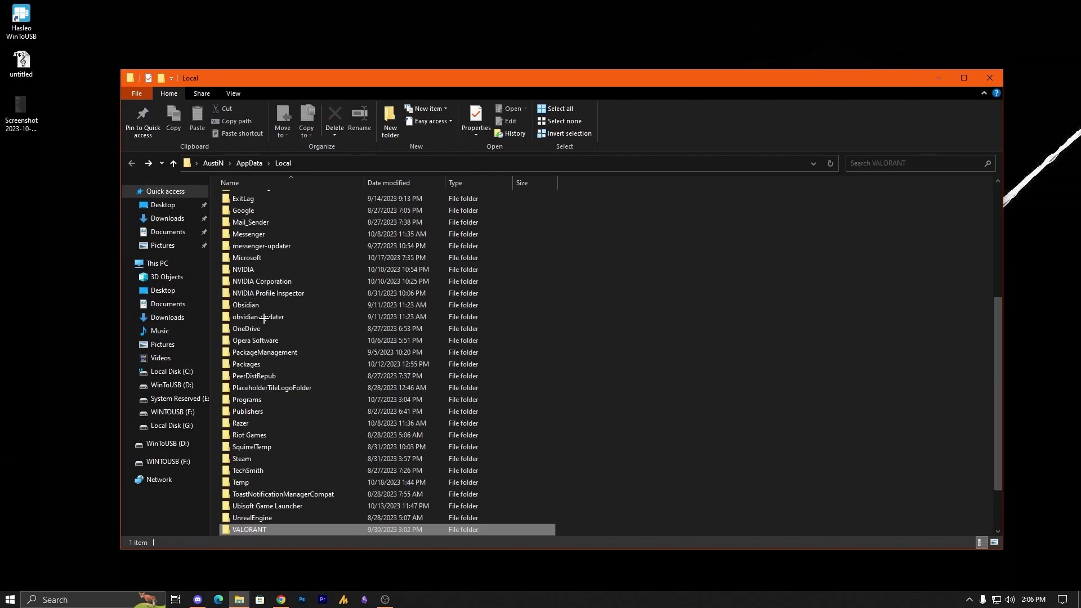
{"action": "right_click", "coordinate": [256, 530]}
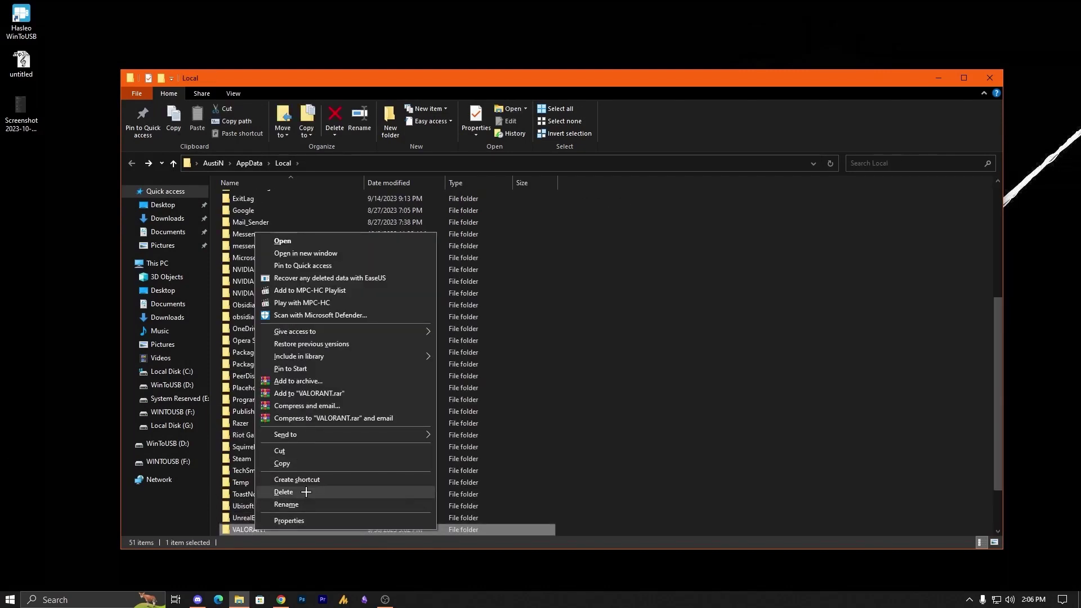
{"action": "left_click", "coordinate": [283, 492]}
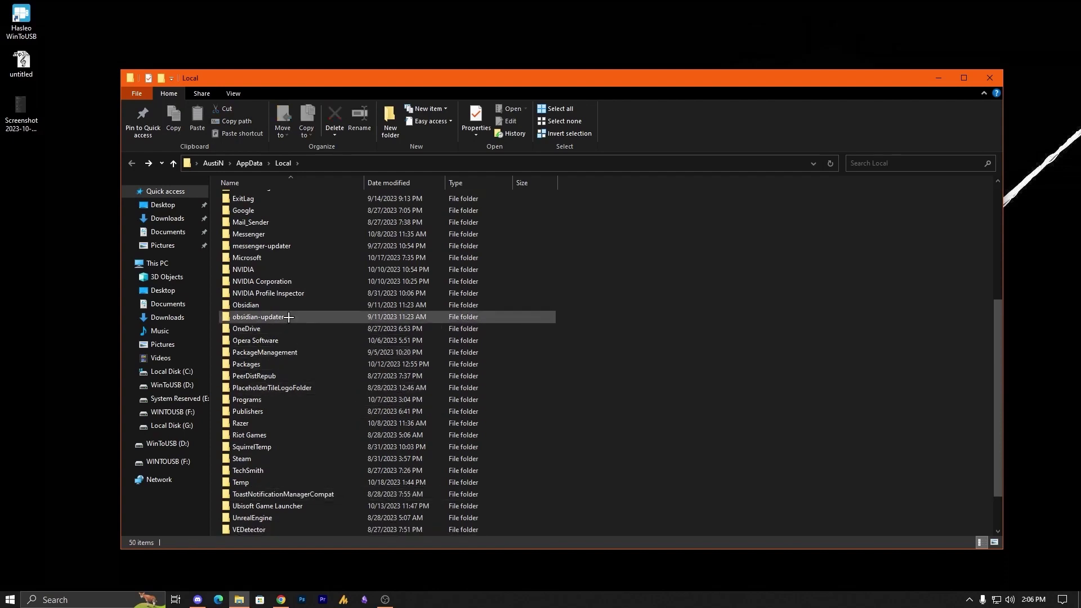
Try deleting the Riot Games folder and dismiss the Folder In Use warning.
{"action": "scroll", "coordinate": [289, 318], "scroll_direction": "up", "scroll_amount": 2}
{"action": "key", "text": "r"}
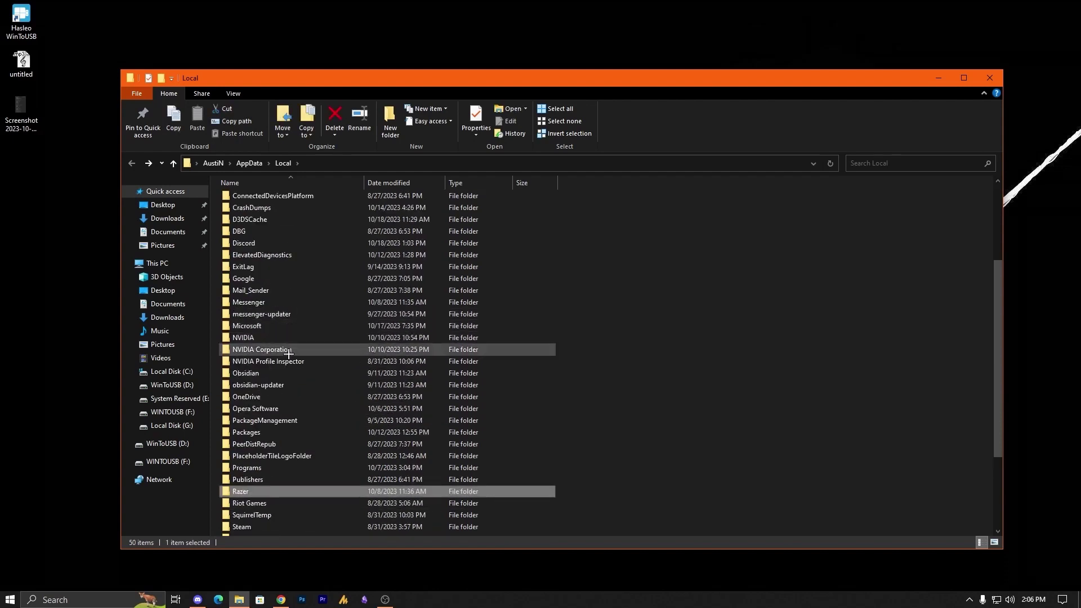
{"action": "scroll", "coordinate": [264, 419], "scroll_direction": "down", "scroll_amount": 3}
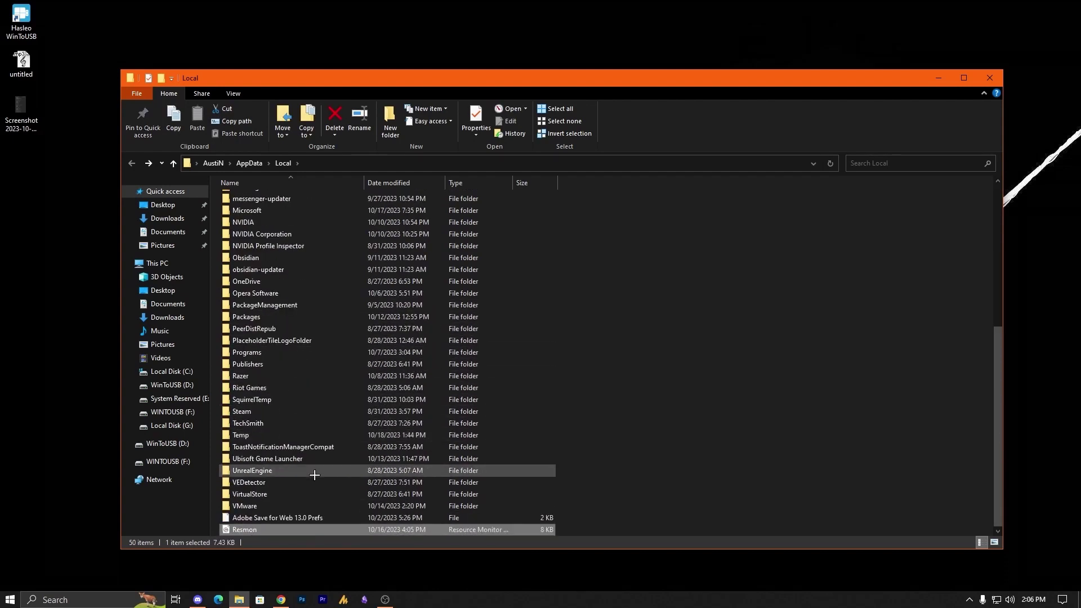
{"action": "left_click", "coordinate": [256, 388]}
{"action": "right_click", "coordinate": [256, 389]}
{"action": "key", "text": "Return"}
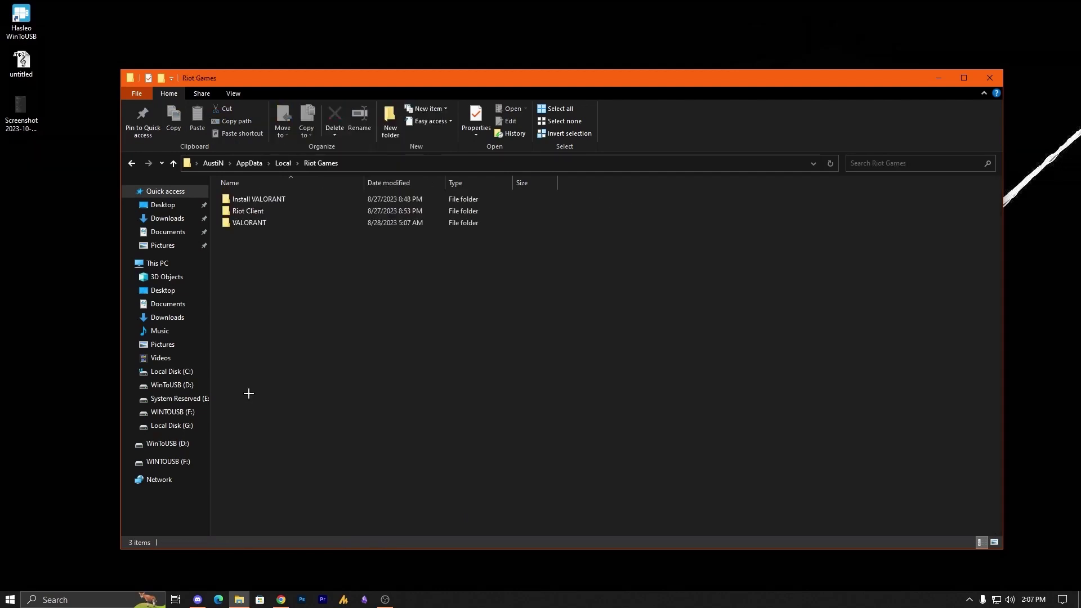
{"action": "left_click_drag", "start_coordinate": [277, 310], "coordinate": [288, 198]}
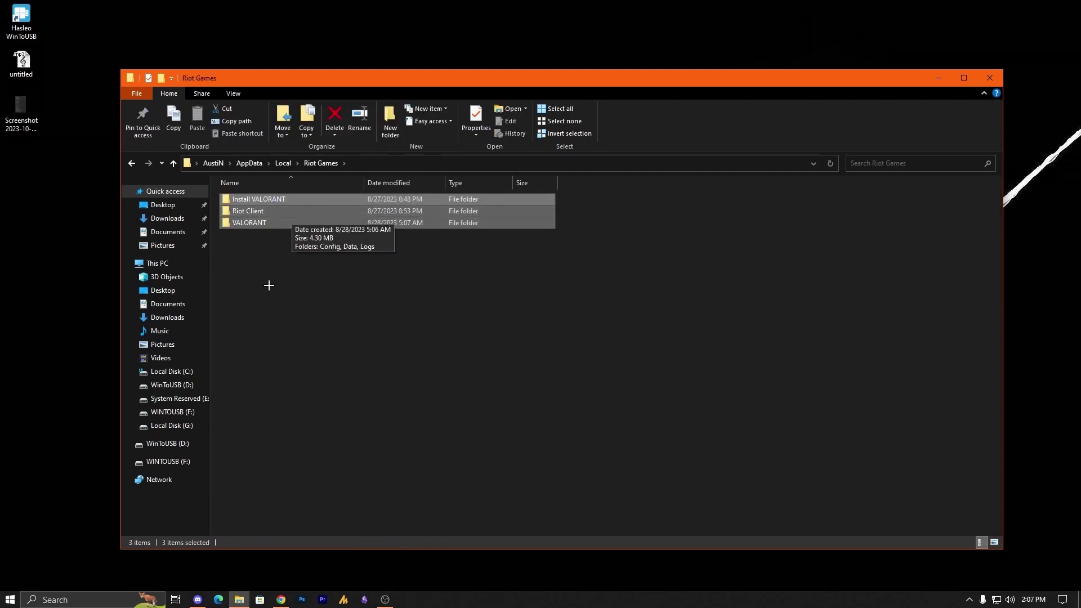
{"action": "key", "text": "BackSpace"}
{"action": "right_click", "coordinate": [251, 529]}
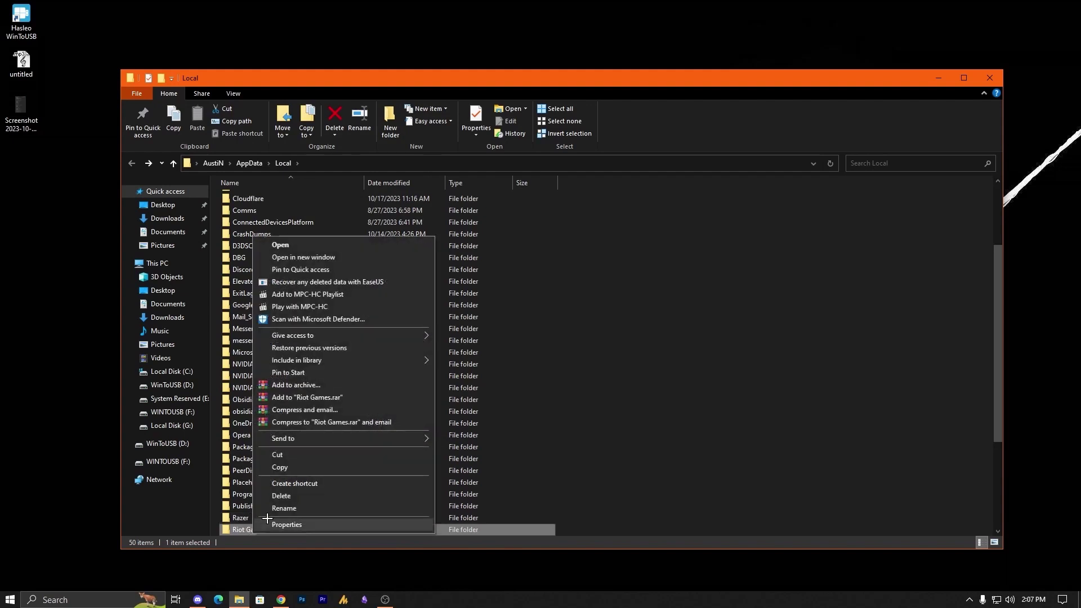
{"action": "left_click", "coordinate": [287, 497]}
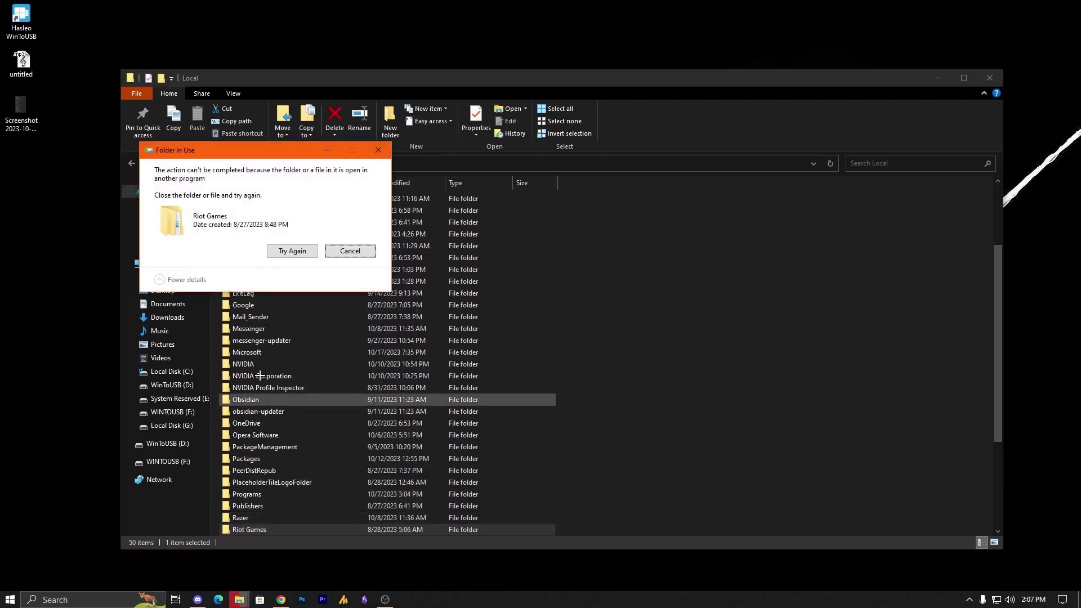
{"action": "left_click", "coordinate": [348, 251]}
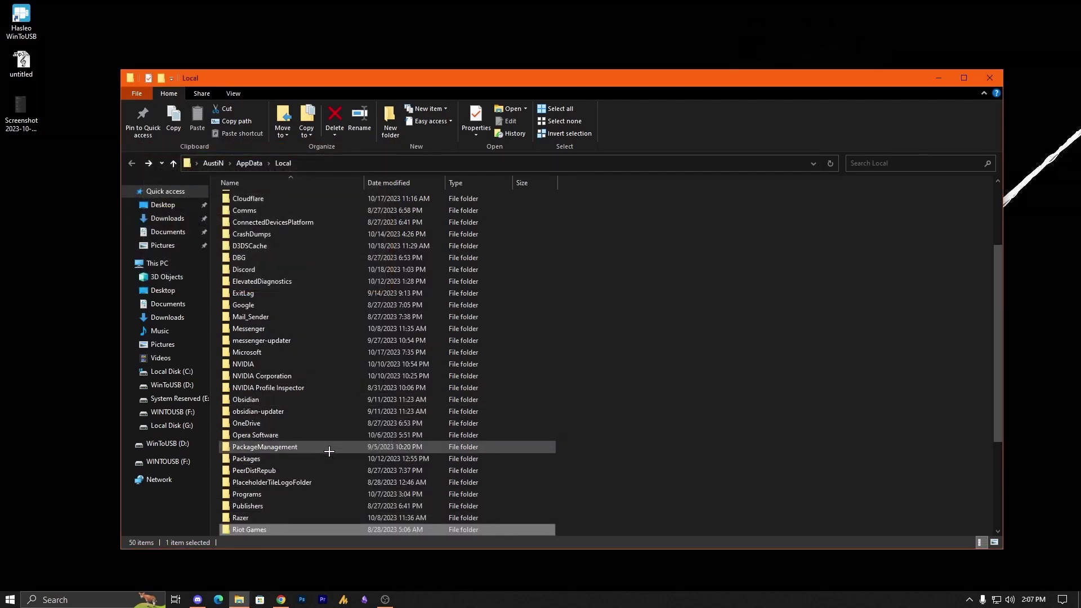
Check the microphone privacy settings from the hidden tray icons, then close them.
{"action": "left_click", "coordinate": [982, 599]}
{"action": "left_click", "coordinate": [970, 599]}
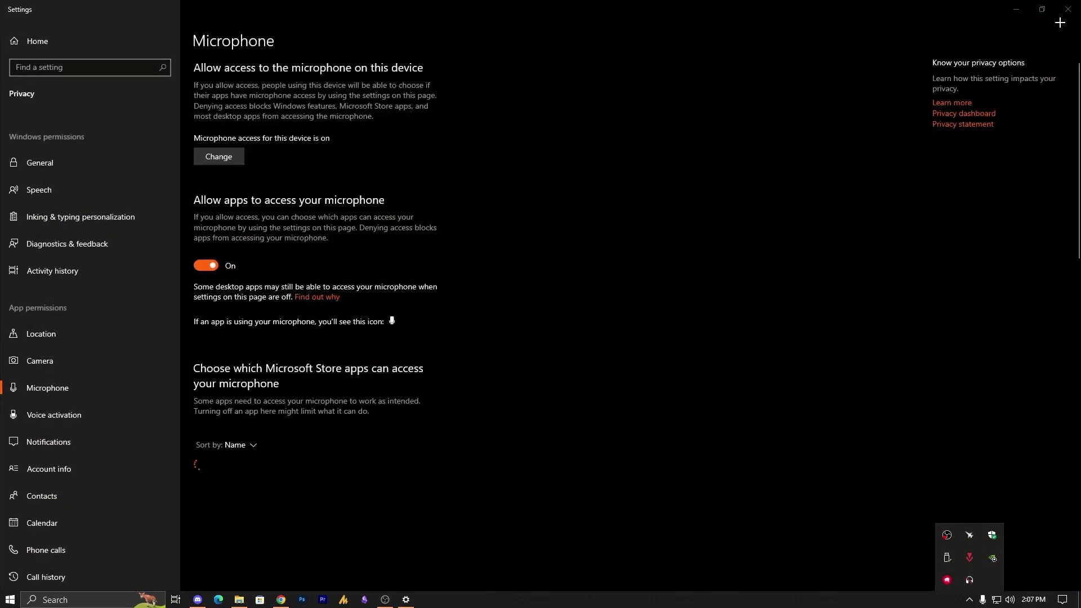
{"action": "left_click", "coordinate": [1067, 9]}
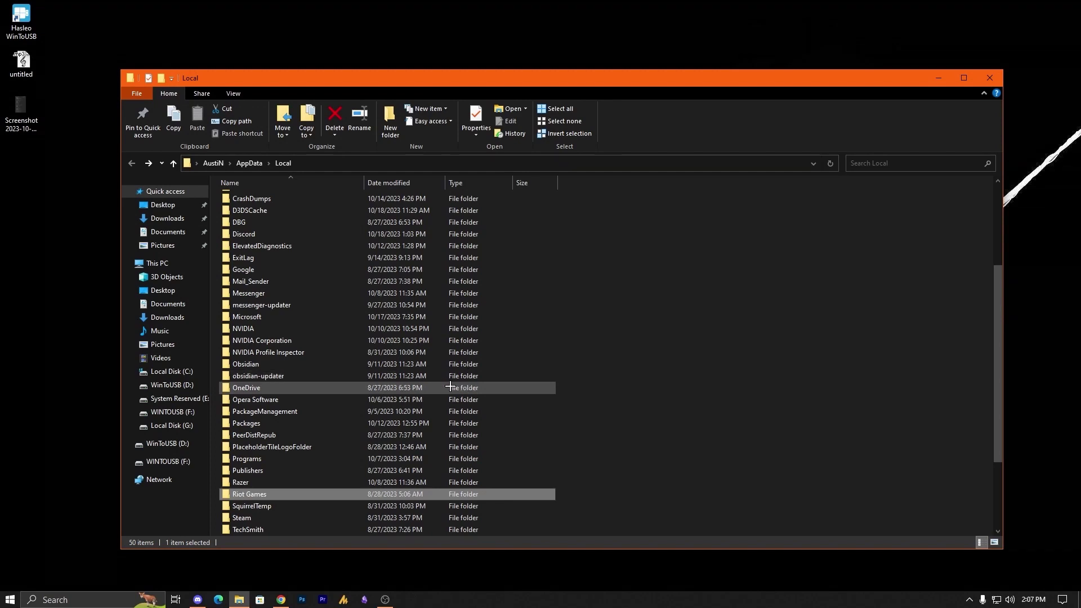
Delete the ExitLag folder, then go up to AppData.
{"action": "right_click", "coordinate": [227, 257]}
{"action": "left_click", "coordinate": [314, 518]}
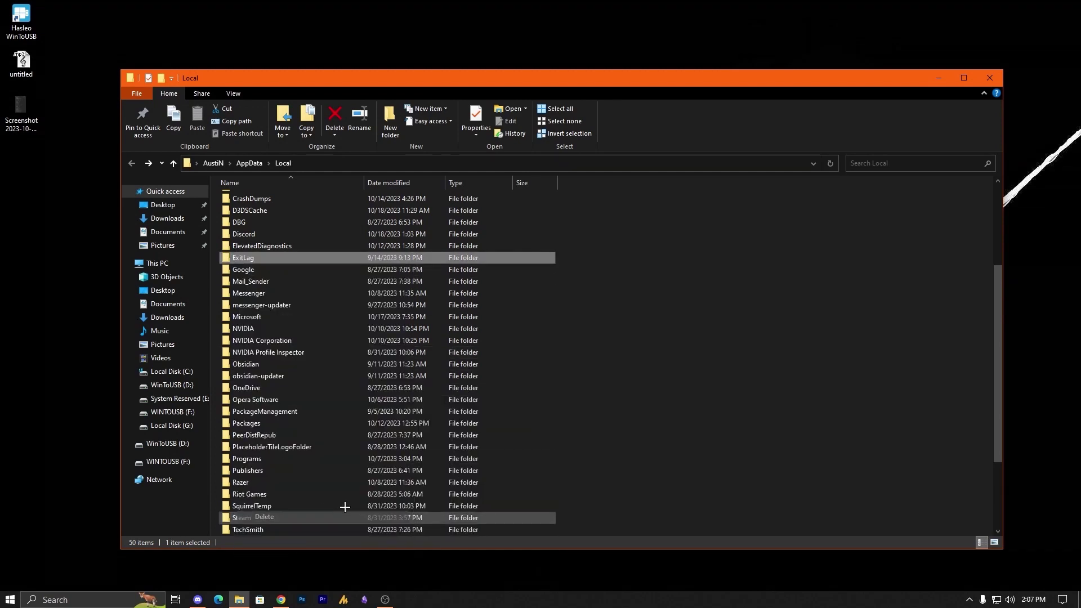
{"action": "scroll", "coordinate": [296, 405], "scroll_direction": "down", "scroll_amount": 5}
{"action": "key", "text": "v"}
{"action": "key", "text": "i"}
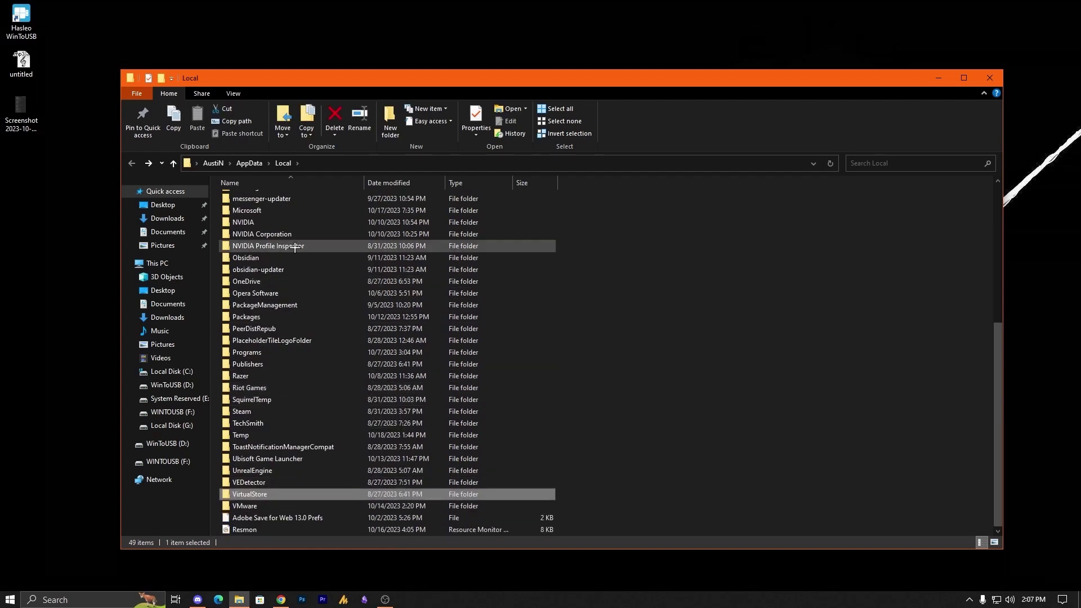
{"action": "left_click", "coordinate": [250, 165]}
Look through LocalLow and the 35-item AppData\Roaming folder, then close File Explorer.
{"action": "double_click", "coordinate": [266, 212]}
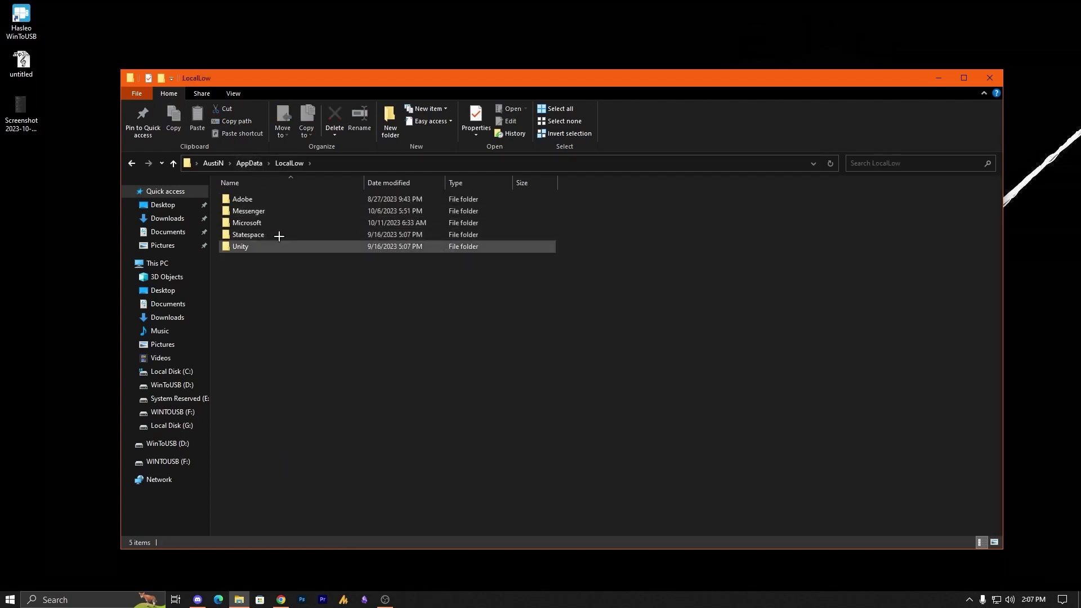
{"action": "left_click", "coordinate": [250, 164]}
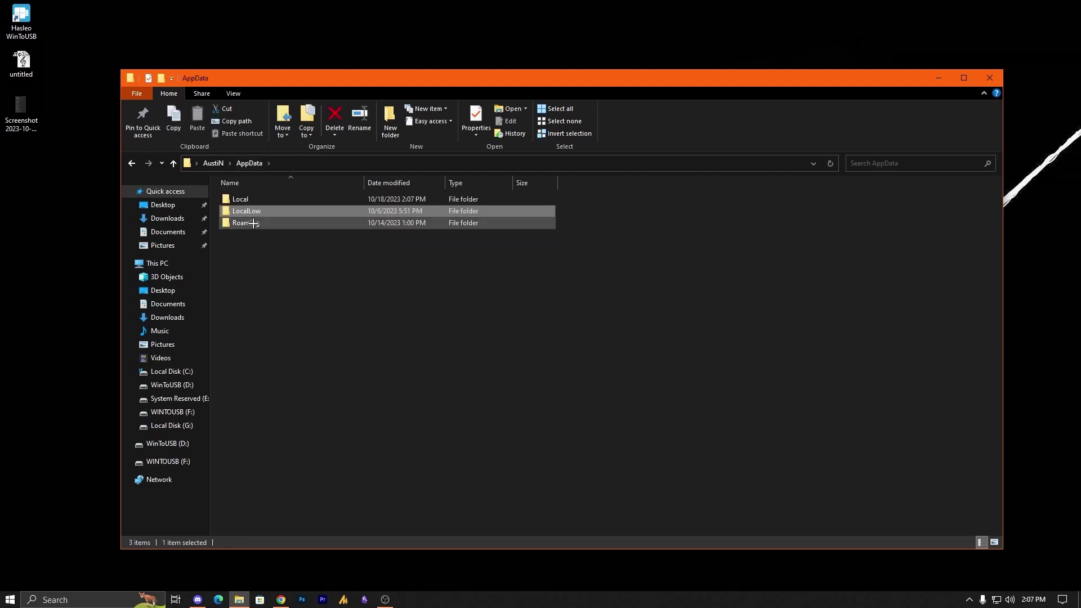
{"action": "double_click", "coordinate": [271, 223]}
{"action": "scroll", "coordinate": [282, 423], "scroll_direction": "down", "scroll_amount": 2}
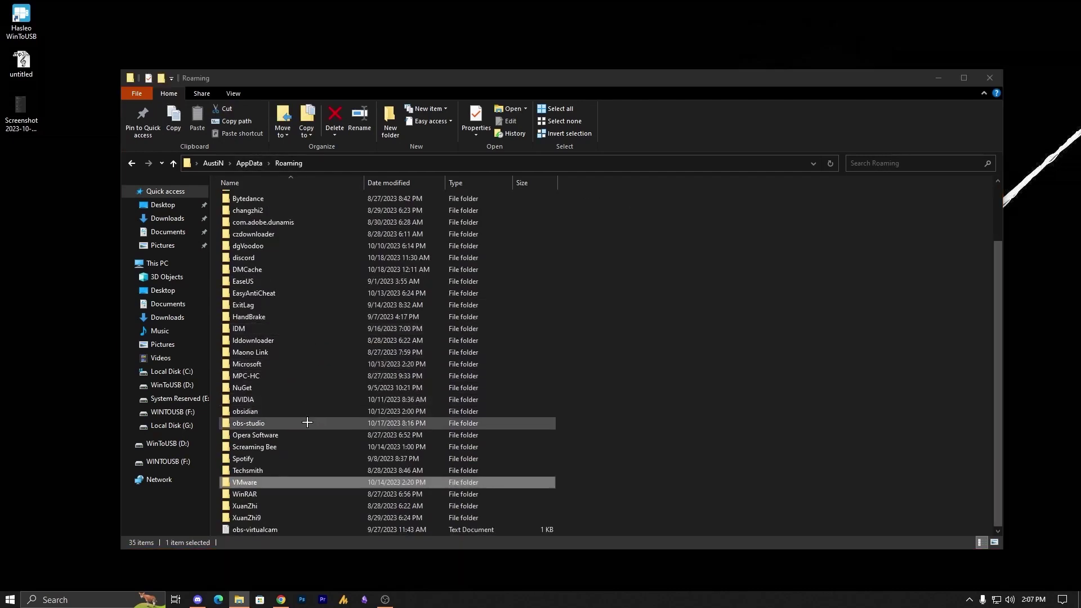
{"action": "left_click", "coordinate": [266, 366]}
{"action": "key", "text": "h"}
{"action": "scroll", "coordinate": [285, 357], "scroll_direction": "up", "scroll_amount": 2}
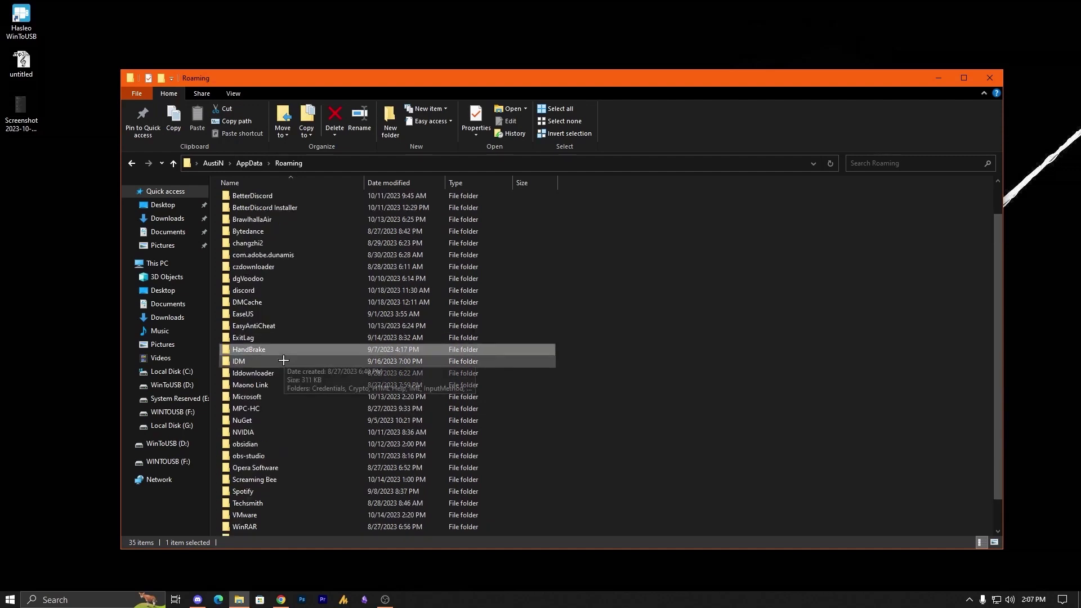
{"action": "scroll", "coordinate": [284, 422], "scroll_direction": "down", "scroll_amount": 2}
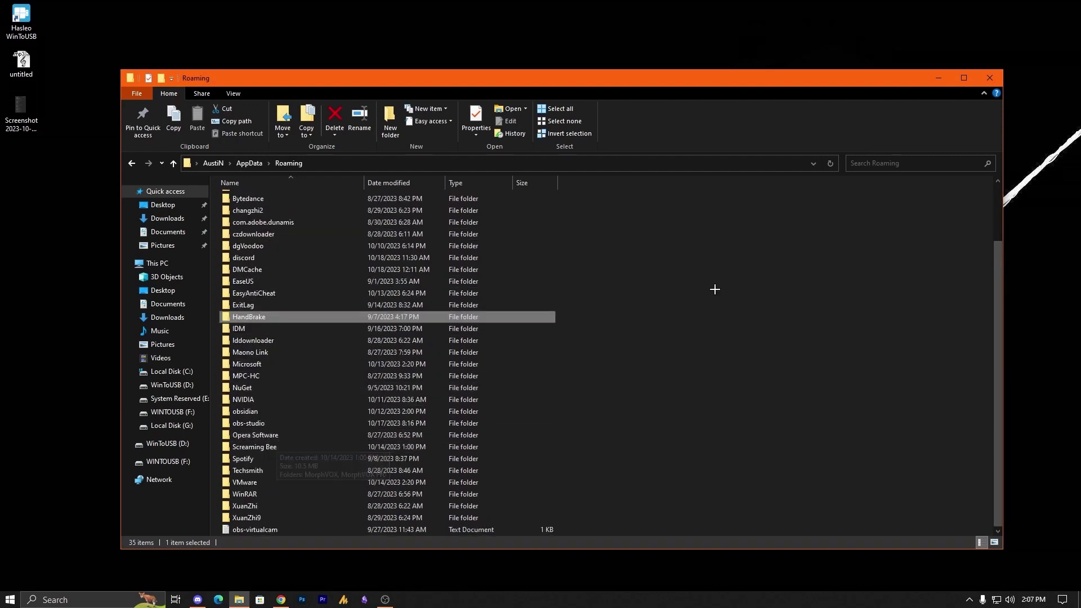
{"action": "left_click", "coordinate": [989, 78]}
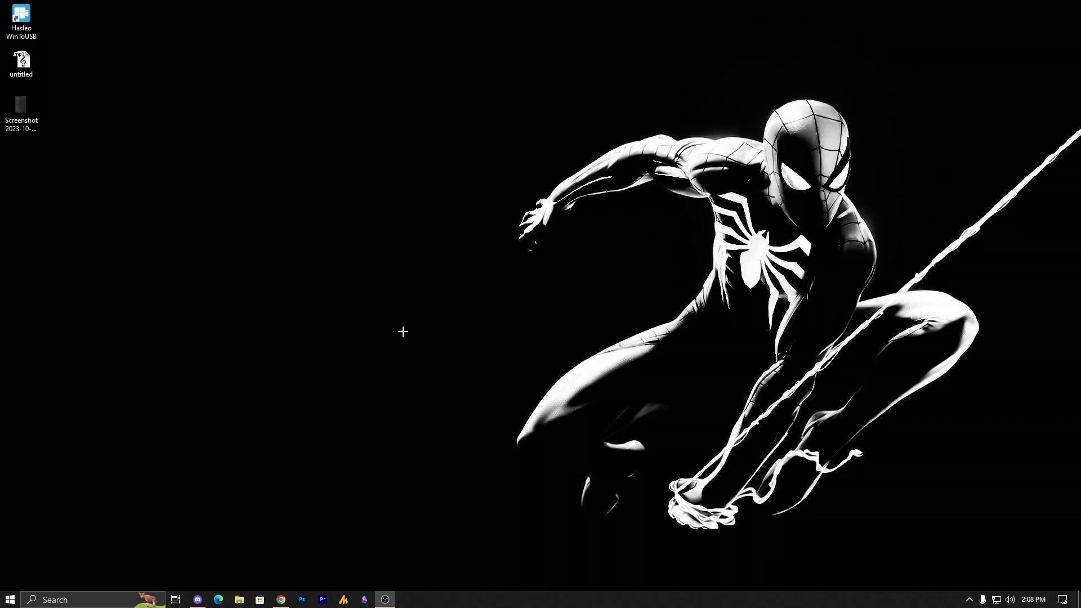
Look through the Desktop and Downloads folders, close Explorer, and tidy the desktop icon selection.
{"action": "left_click", "coordinate": [241, 599]}
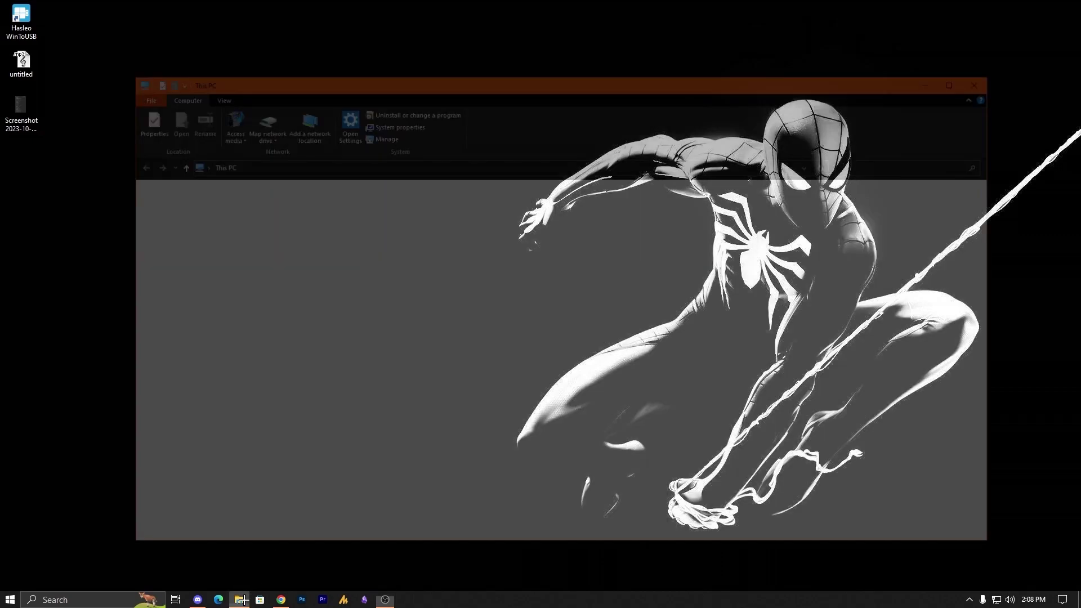
{"action": "left_click", "coordinate": [165, 205]}
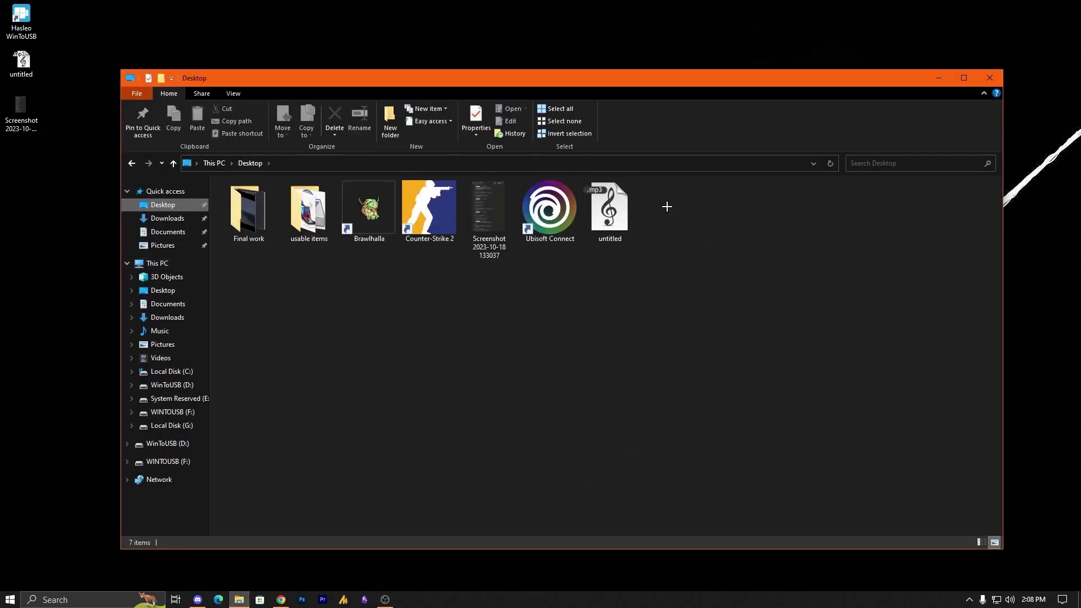
{"action": "left_click", "coordinate": [180, 220]}
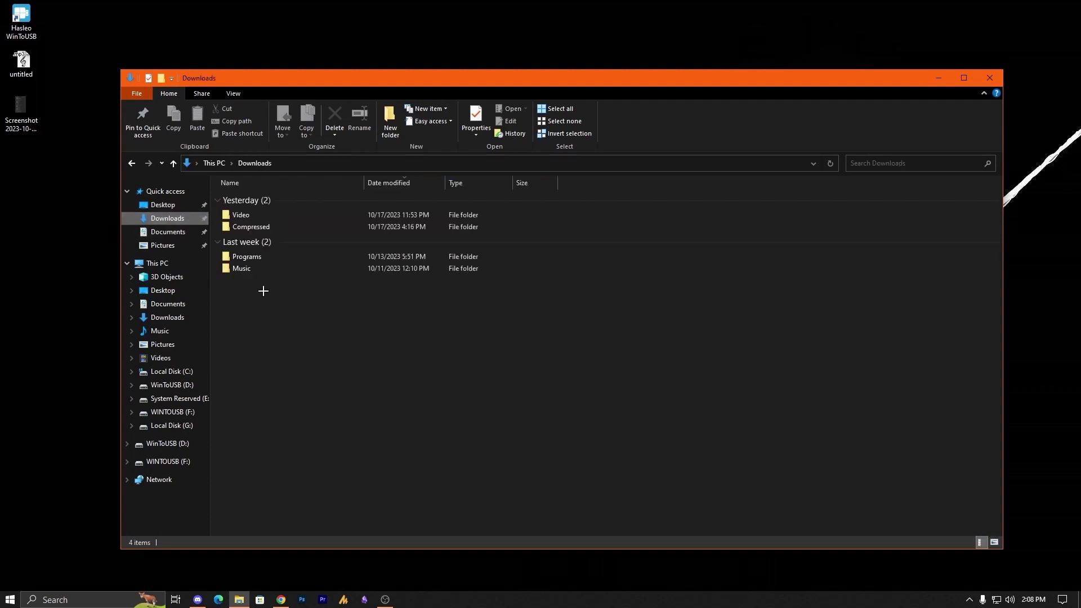
{"action": "left_click", "coordinate": [989, 78]}
{"action": "left_click_drag", "start_coordinate": [149, 242], "coordinate": [2, 5]}
{"action": "left_click_drag", "start_coordinate": [109, 56], "coordinate": [16, 147]}
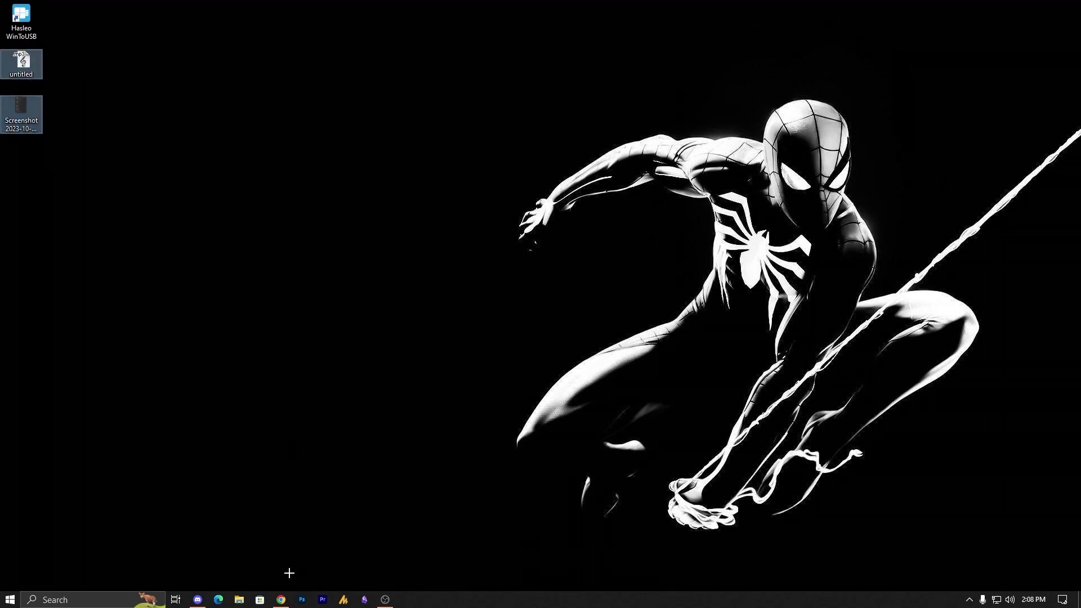
Reopen File Explorer, view Local Disk (C:), and close it.
{"action": "left_click", "coordinate": [239, 599]}
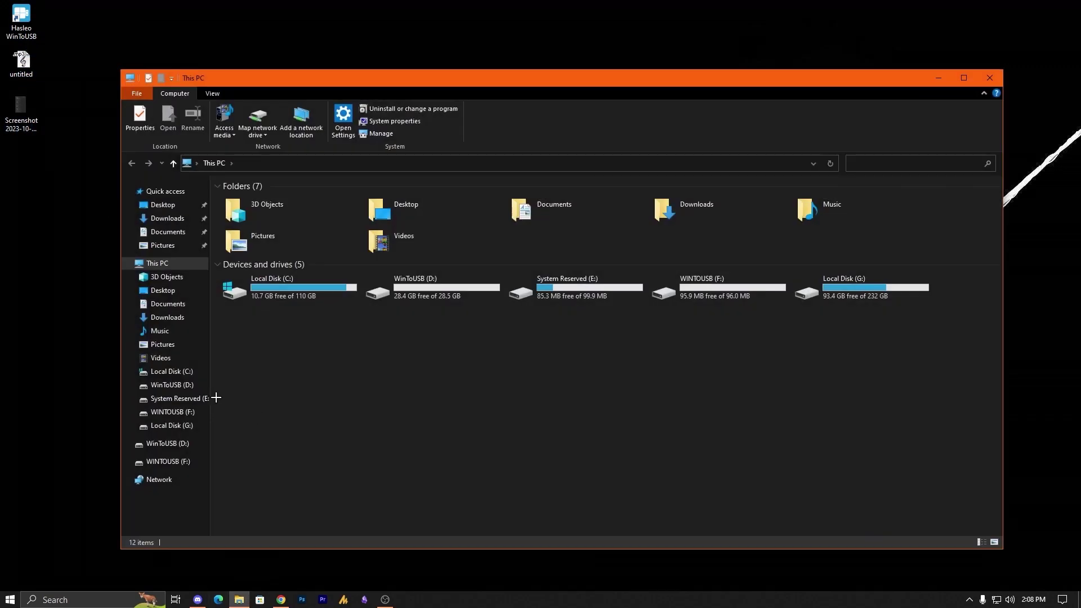
{"action": "left_click", "coordinate": [179, 373]}
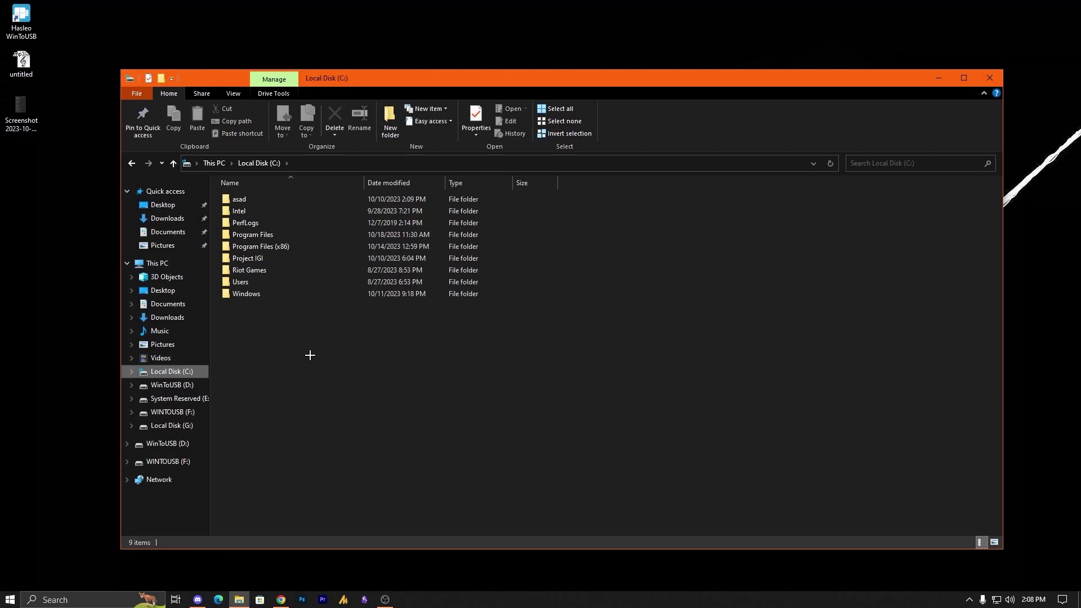
{"action": "left_click", "coordinate": [989, 78]}
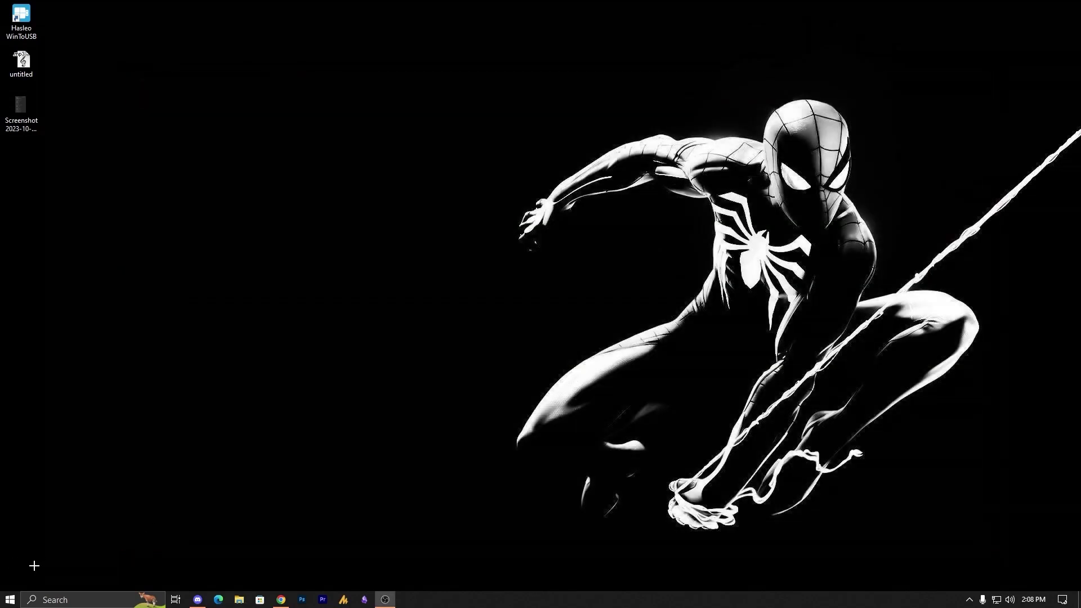
Go to Settings > Update & Security > Recovery and start Reset this PC.
{"action": "left_click", "coordinate": [10, 600]}
{"action": "left_click", "coordinate": [14, 556]}
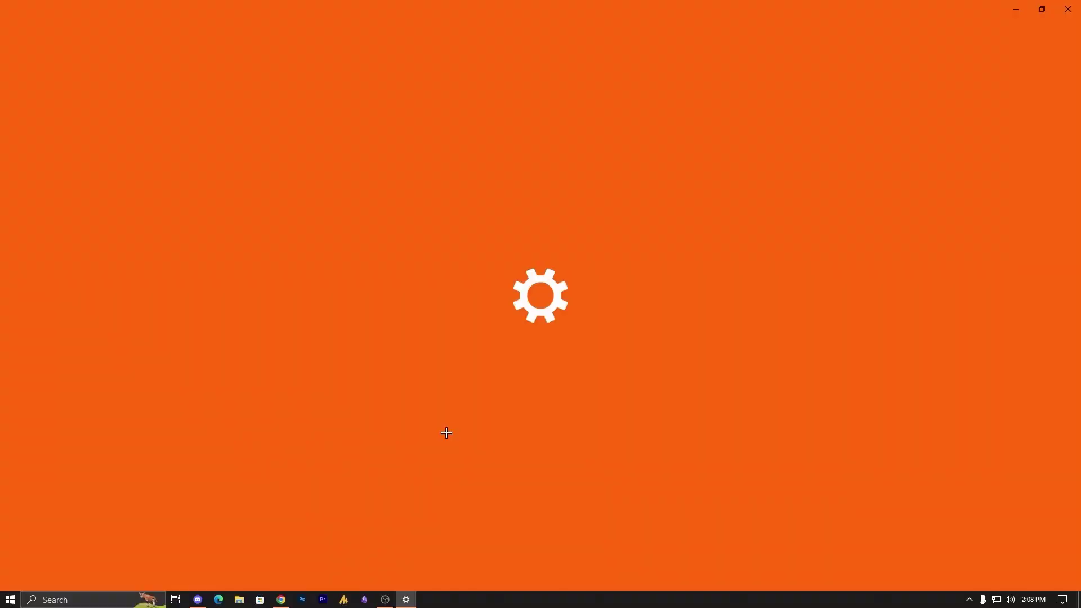
{"action": "left_click", "coordinate": [548, 312]}
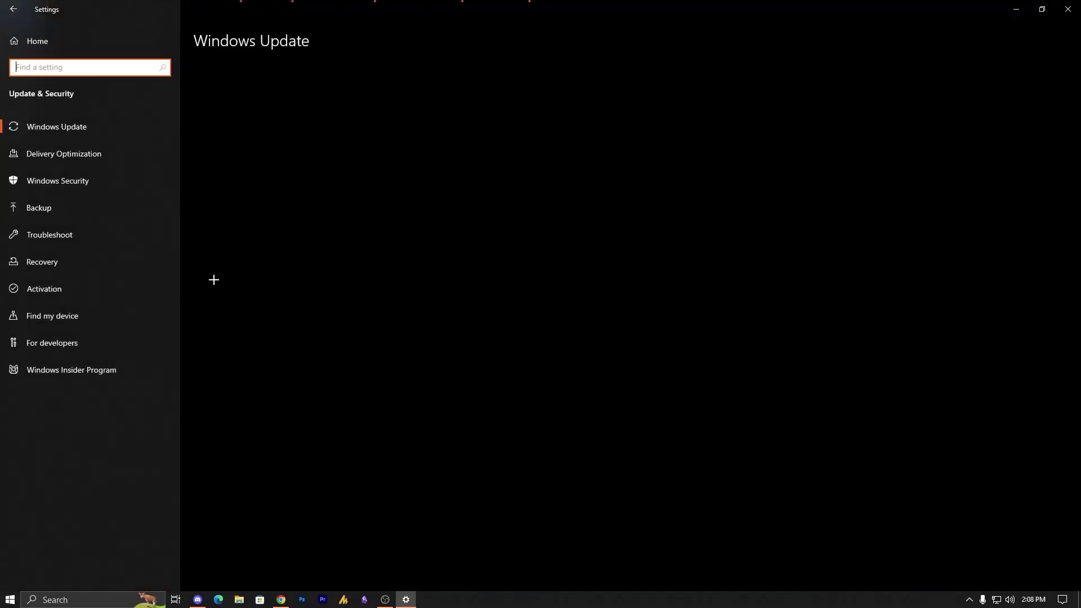
{"action": "left_click", "coordinate": [65, 263]}
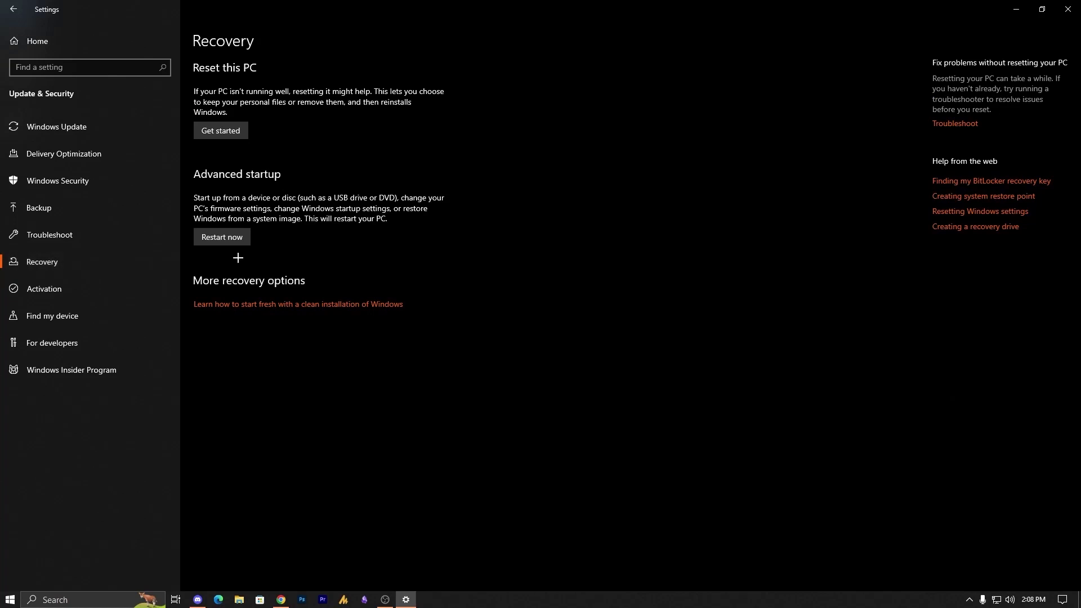
{"action": "left_click", "coordinate": [222, 131]}
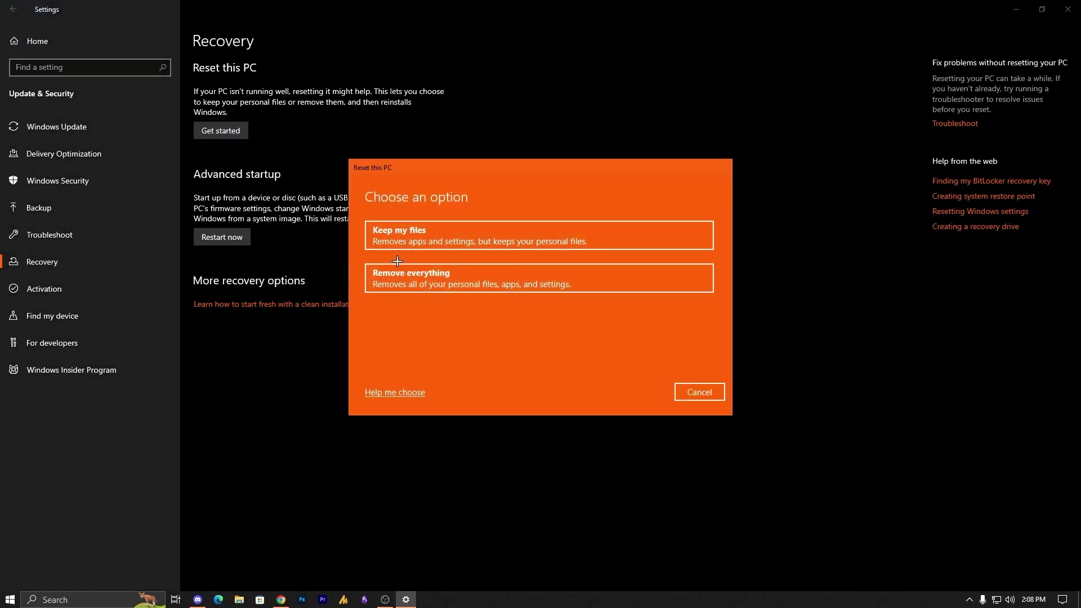